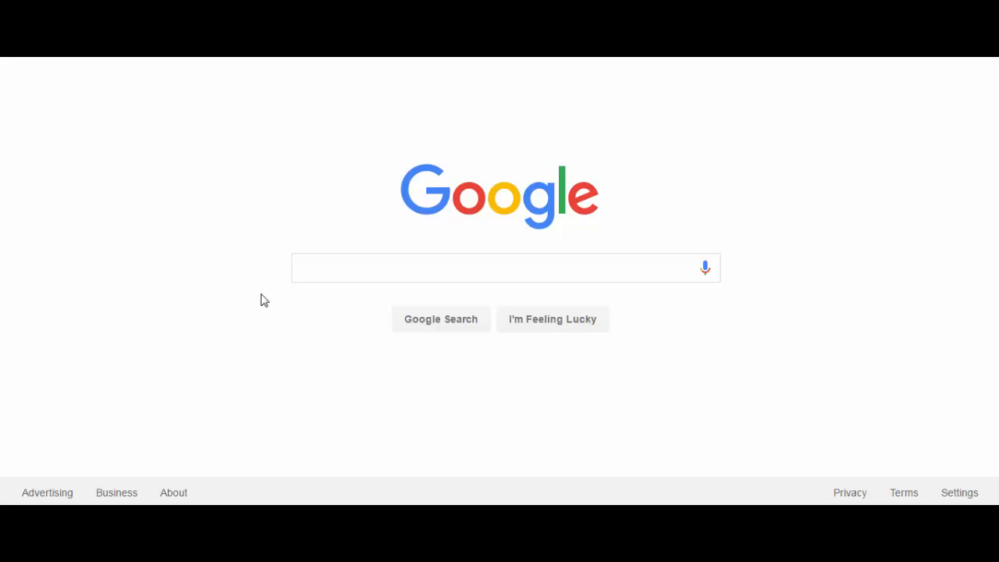
# Search Google for "aztec background tumblr" and show the image results.
pyautogui.click(372, 266)
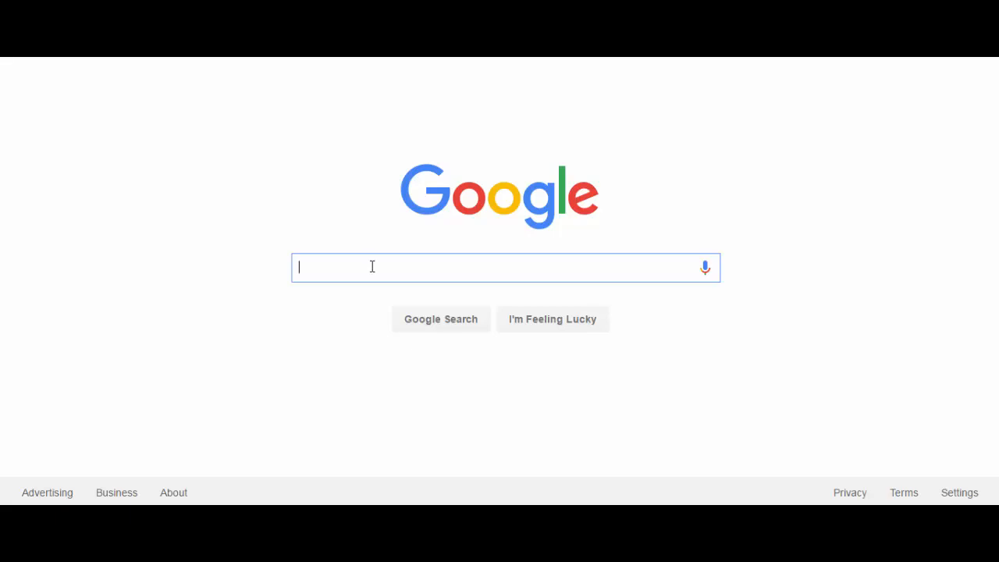
pyautogui.write('azte')
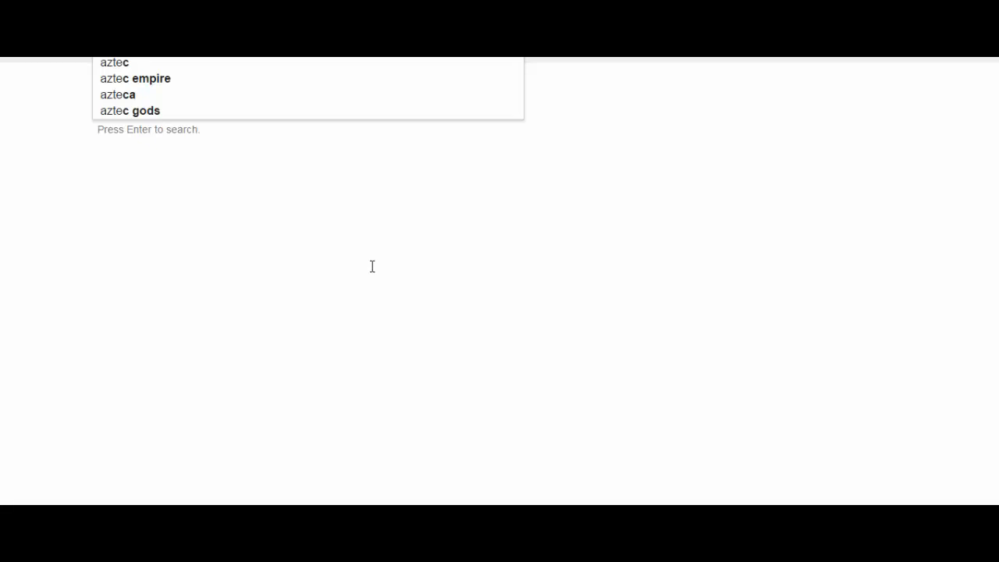
pyautogui.write('c')
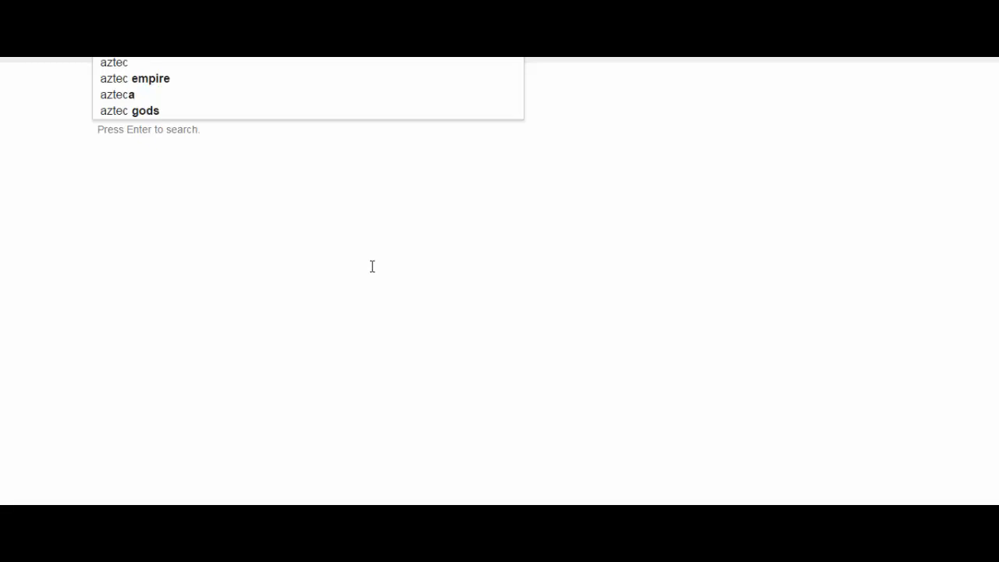
pyautogui.write(' back')
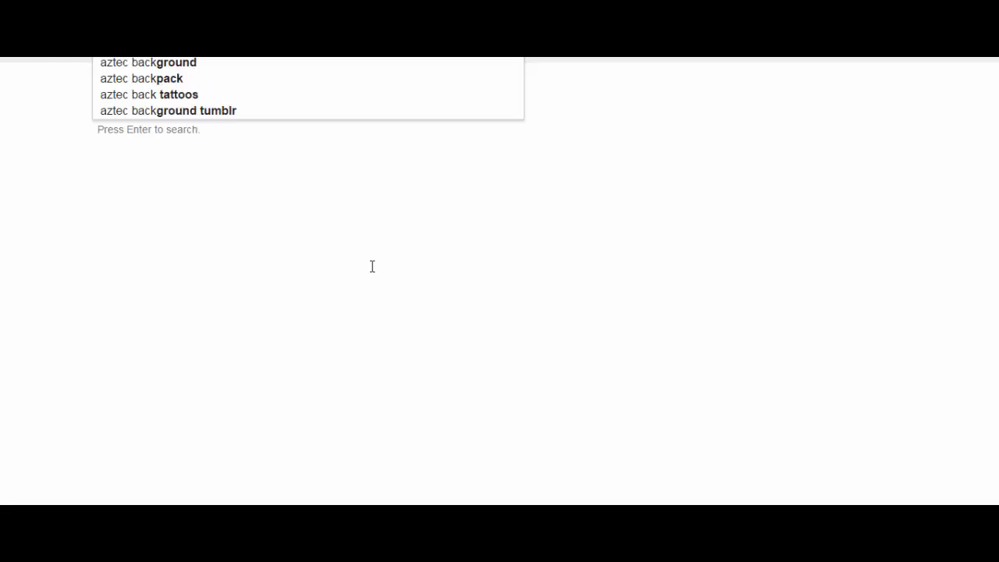
pyautogui.write('gr')
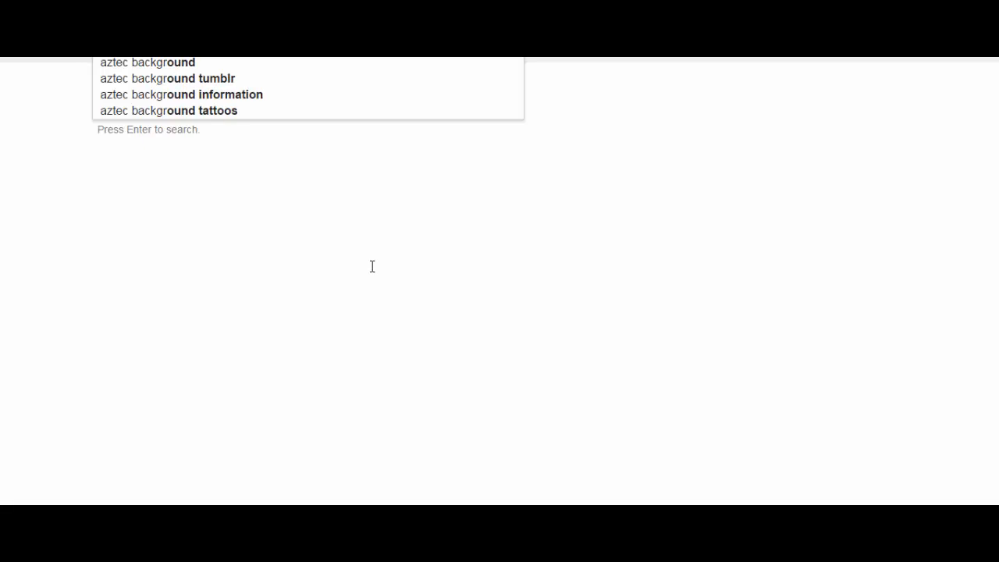
pyautogui.click(217, 81)
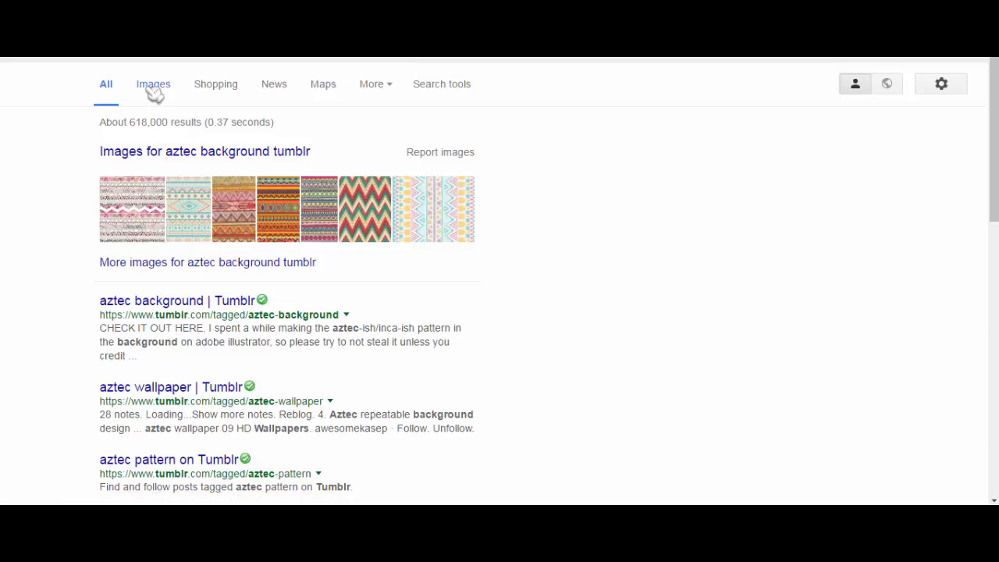
pyautogui.click(149, 87)
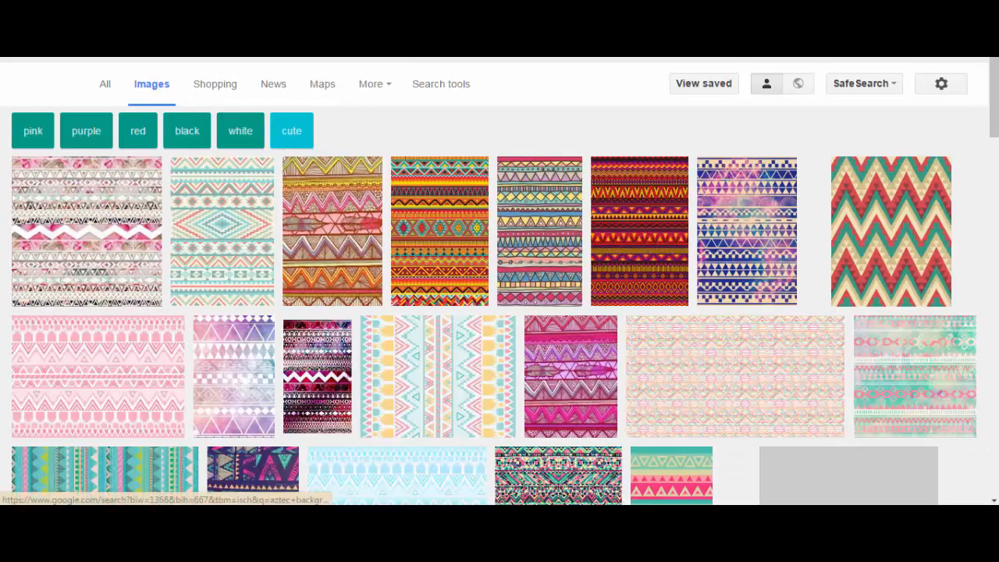
# Look through the image results for a colourful Aztec pattern suitable as a background.
pyautogui.scroll(-2, 500, 312)
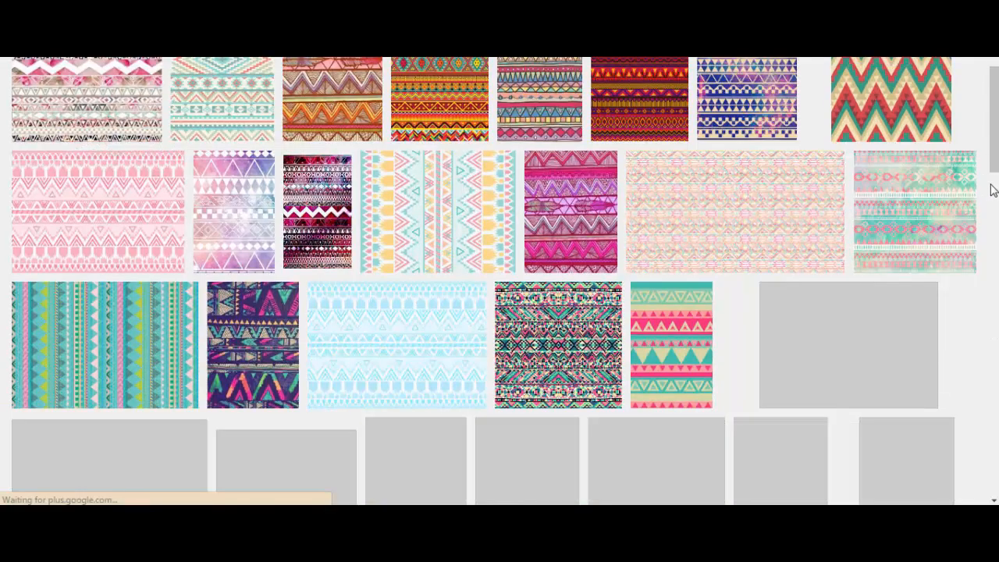
pyautogui.scroll(-5, 993, 189)
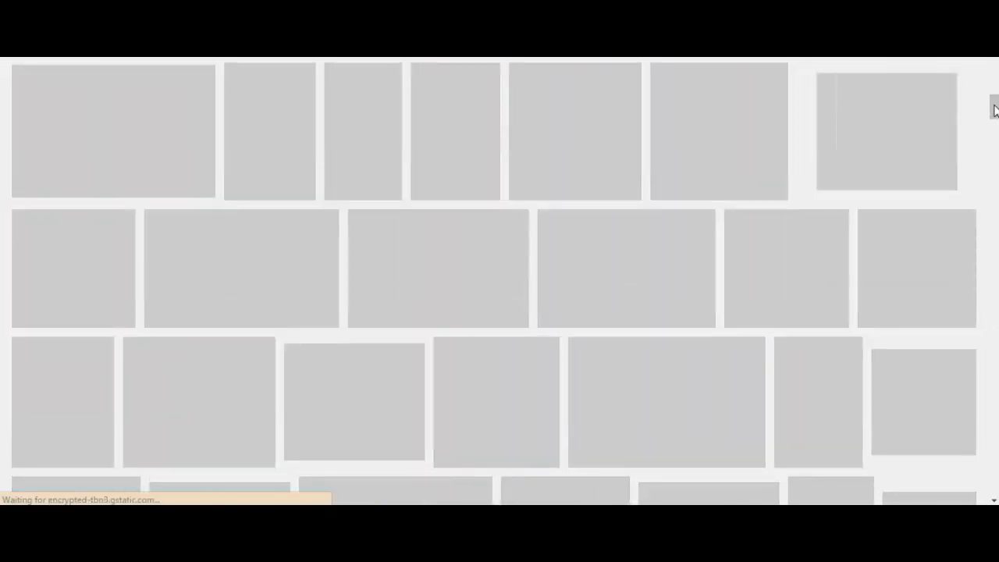
pyautogui.scroll(-7, 499, 281)
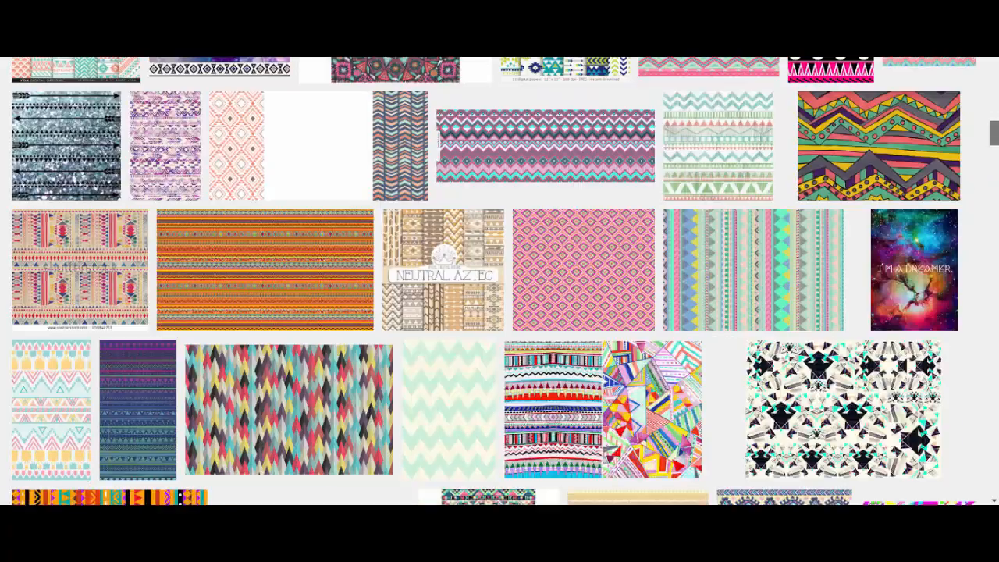
pyautogui.scroll(3, 500, 281)
pyautogui.scroll(5, 499, 281)
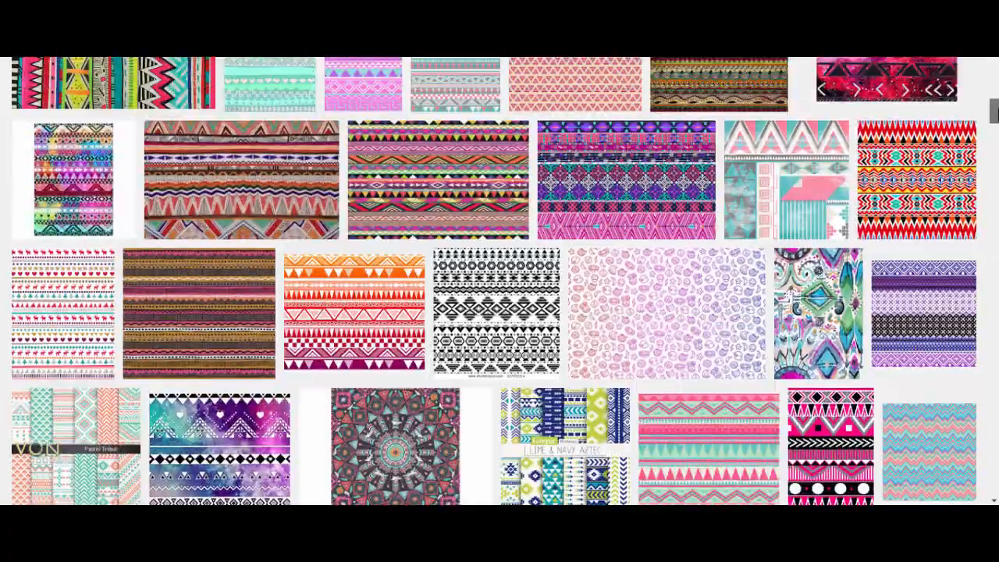
pyautogui.scroll(-4, 499, 281)
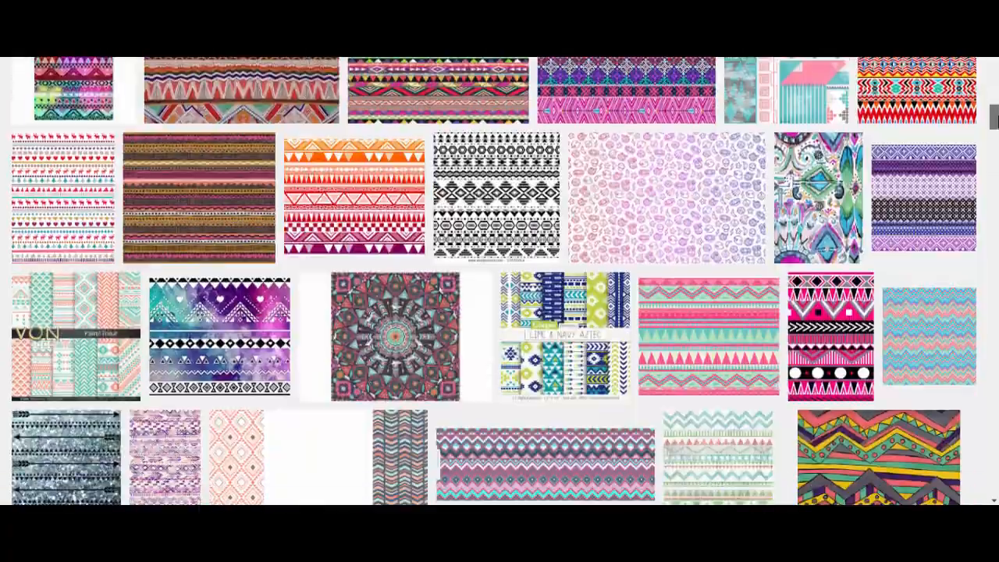
pyautogui.scroll(2, 500, 281)
pyautogui.scroll(6, 499, 281)
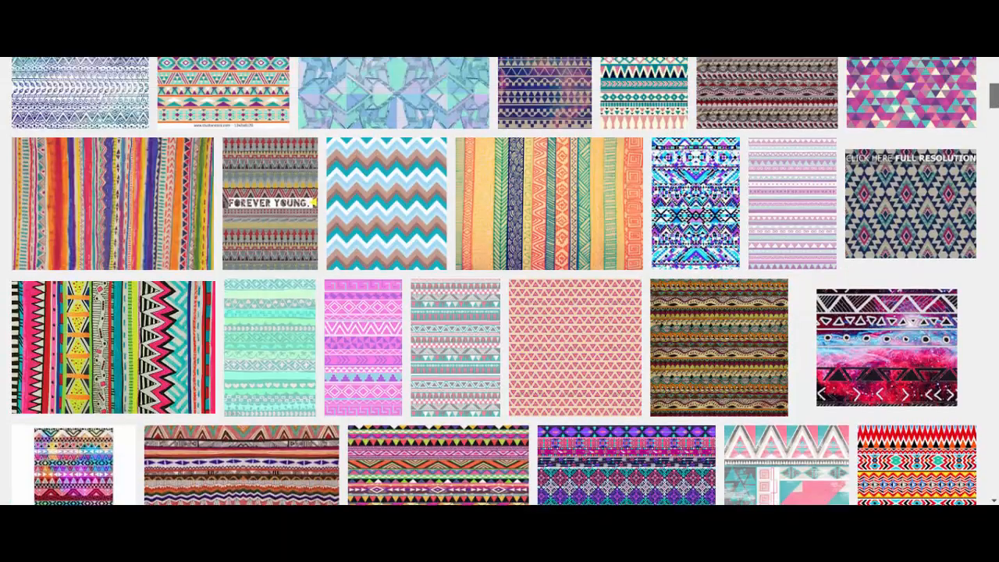
pyautogui.scroll(-2, 500, 281)
pyautogui.scroll(-4, 499, 281)
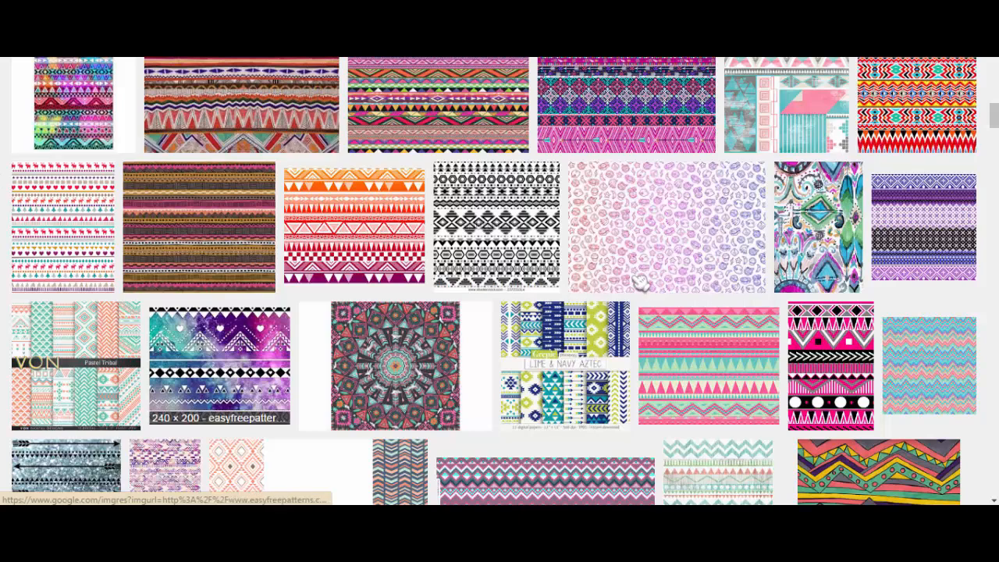
# Open the 1024 × 668 aztec-native-navajo-geometric-motif image from nativeamericanworld.net and save it as demo.jpg.
pyautogui.click(254, 125)
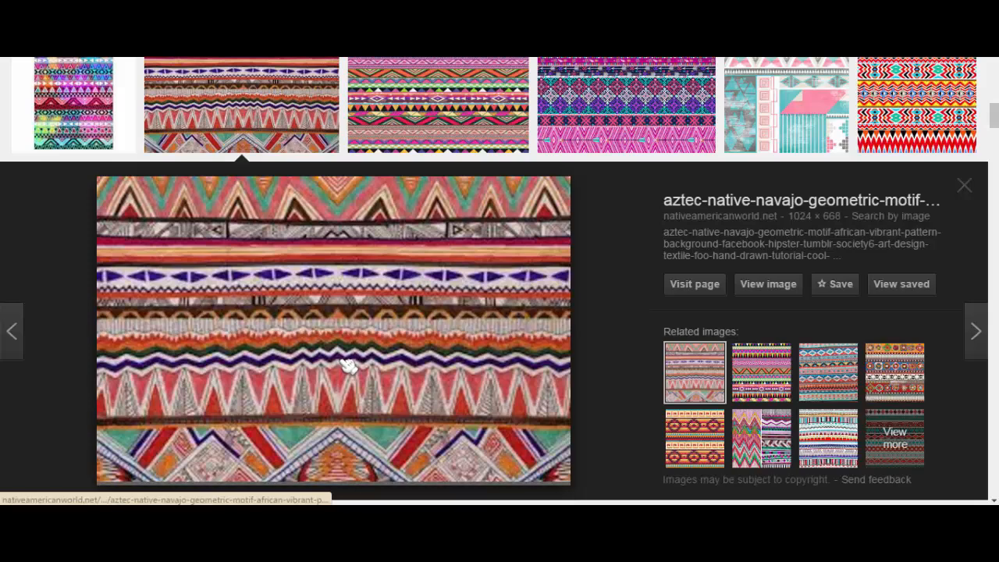
pyautogui.rightClick(343, 362)
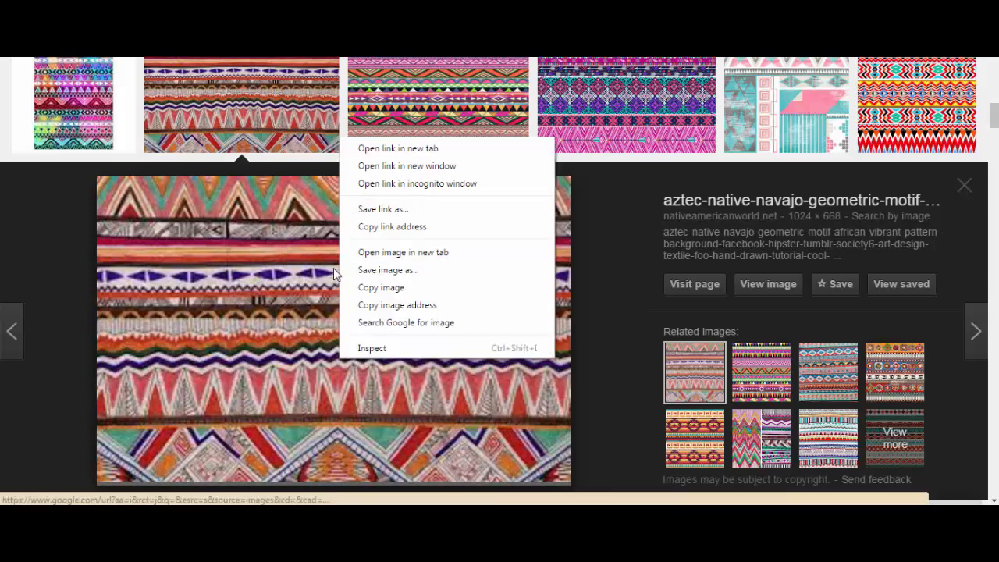
pyautogui.click(363, 270)
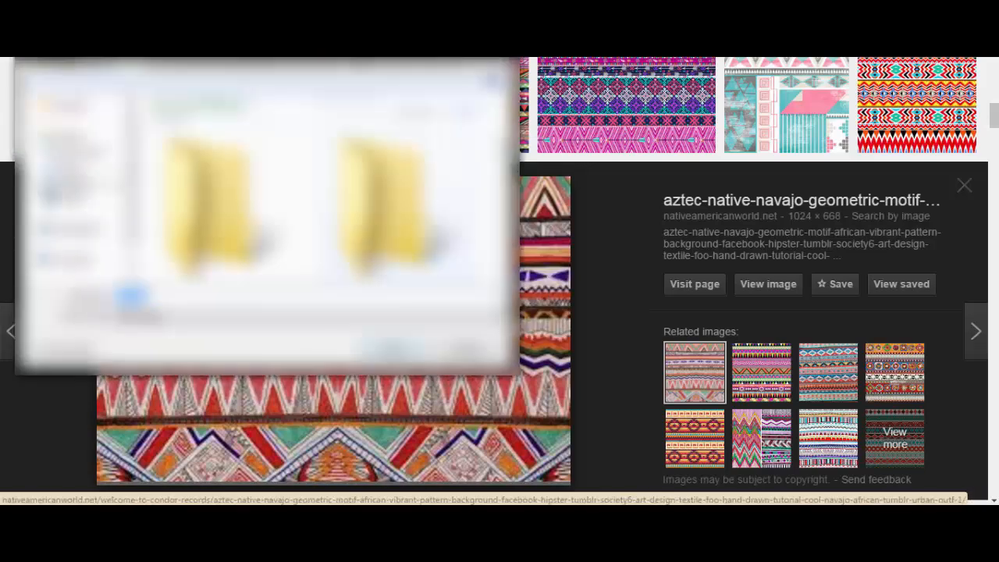
pyautogui.click(75, 165)
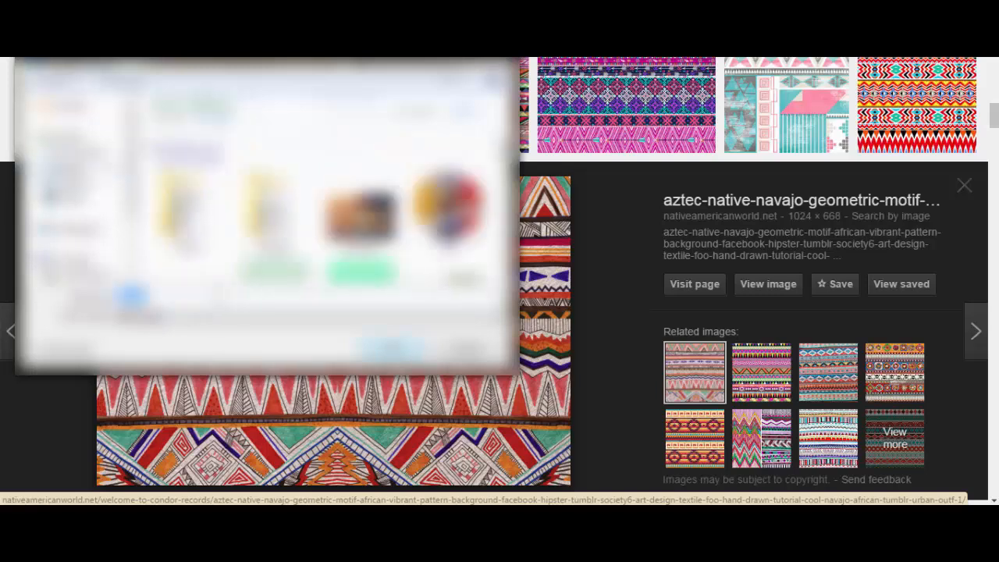
pyautogui.write('az')
pyautogui.press('Return')
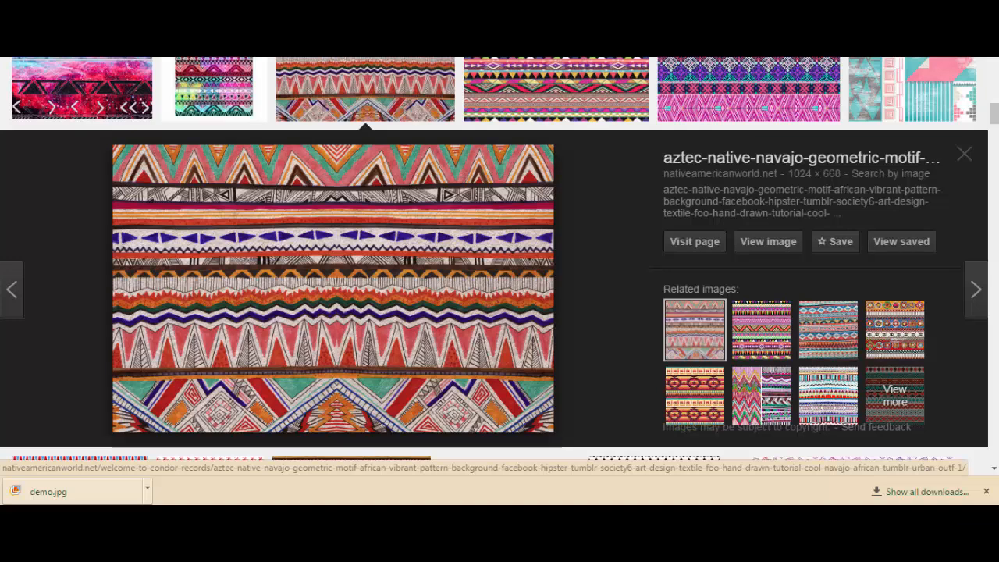
# Switch to Camtasia Studio and import the saved demo.jpg image into the project.
pyautogui.hotkey('ctrl', 't')
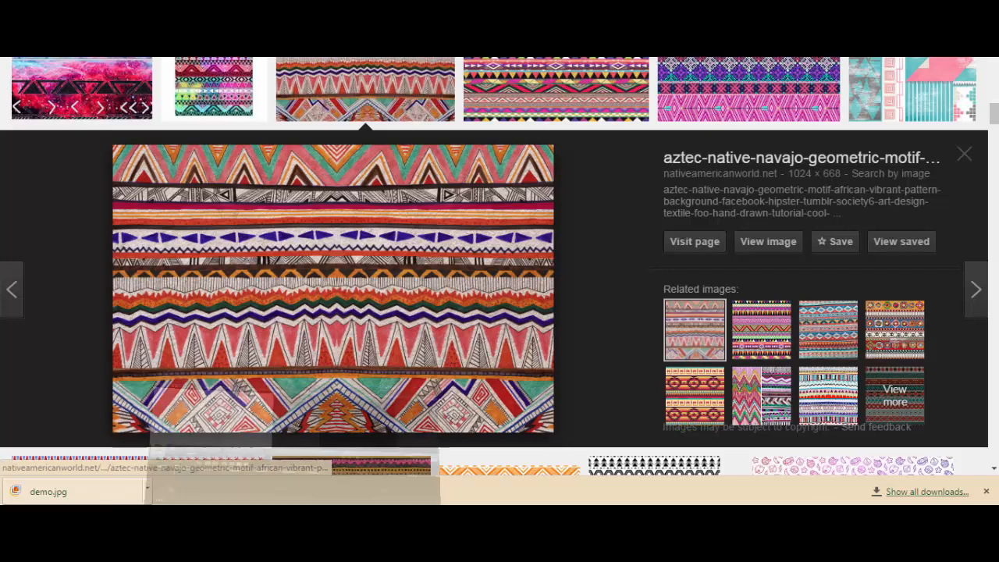
pyautogui.click(210, 473)
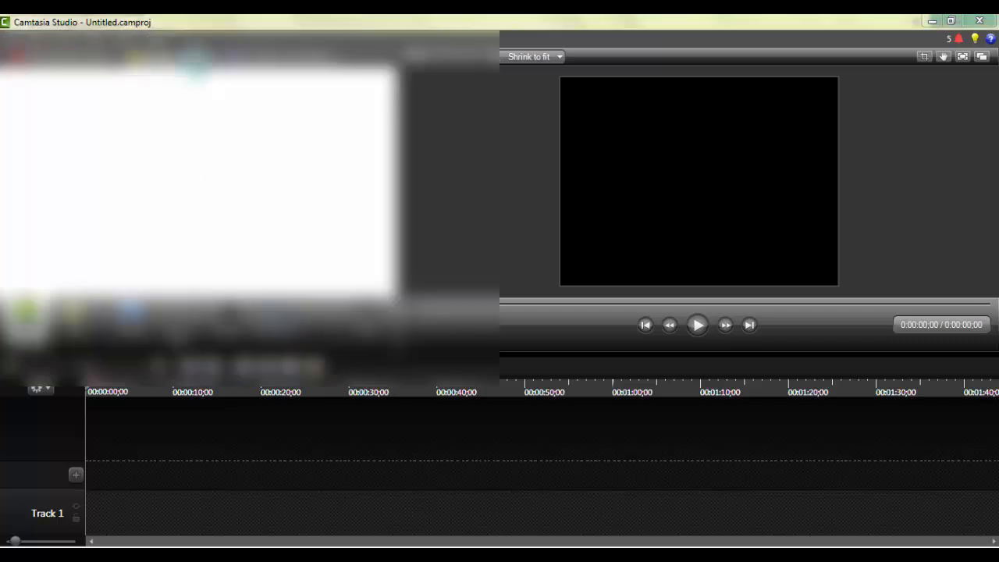
pyautogui.click(196, 62)
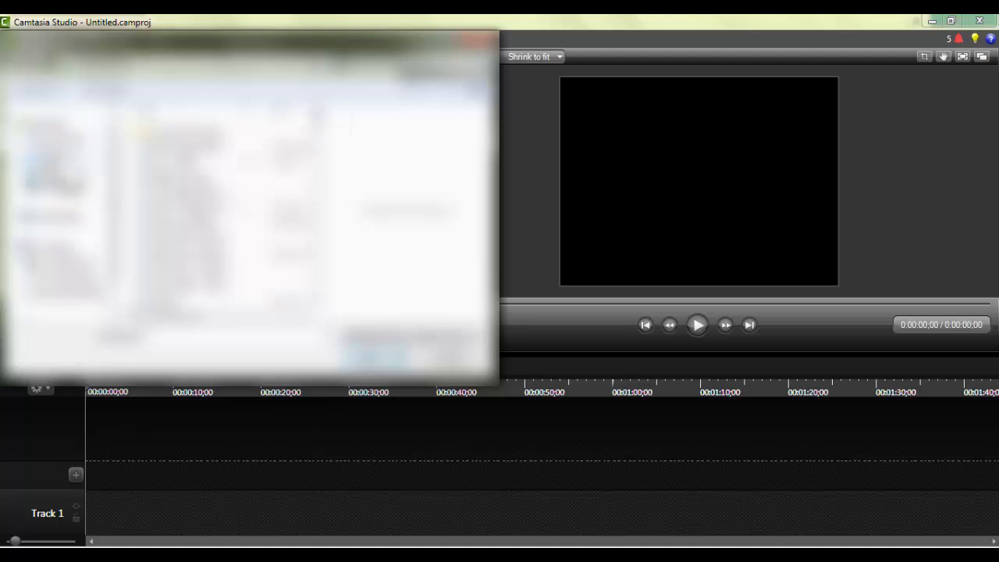
pyautogui.click(59, 157)
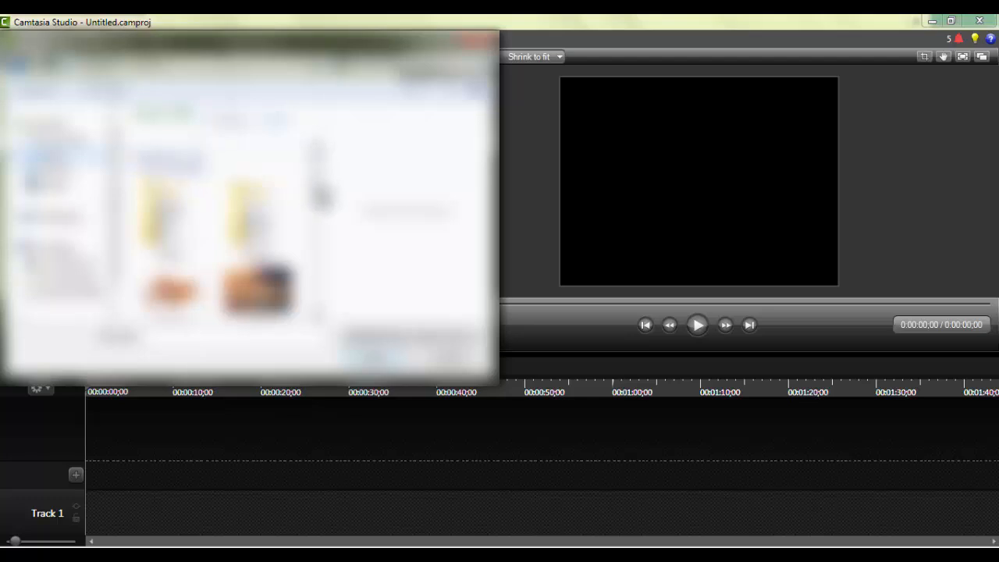
pyautogui.scroll(-2, 321, 196)
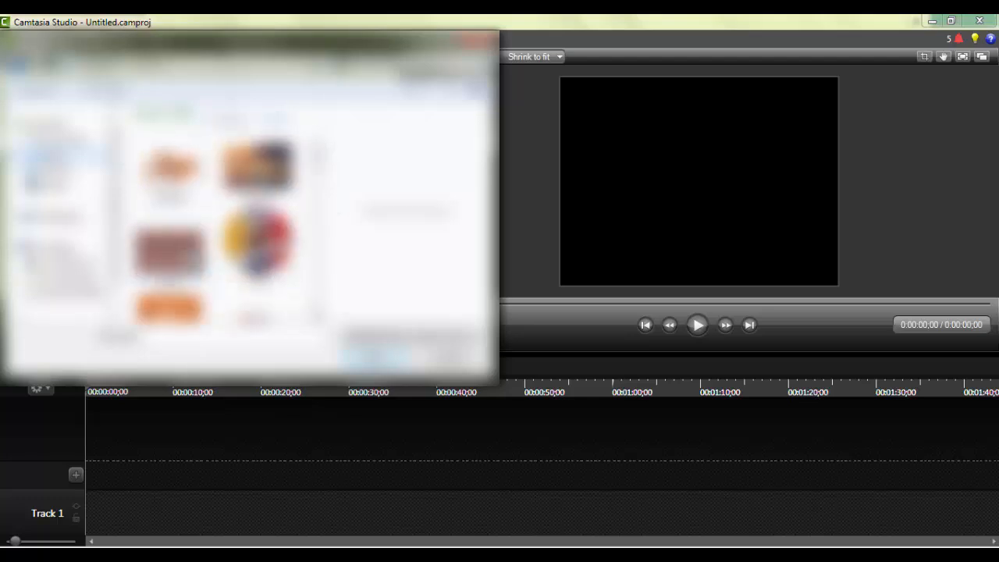
pyautogui.click(189, 257)
pyautogui.click(371, 360)
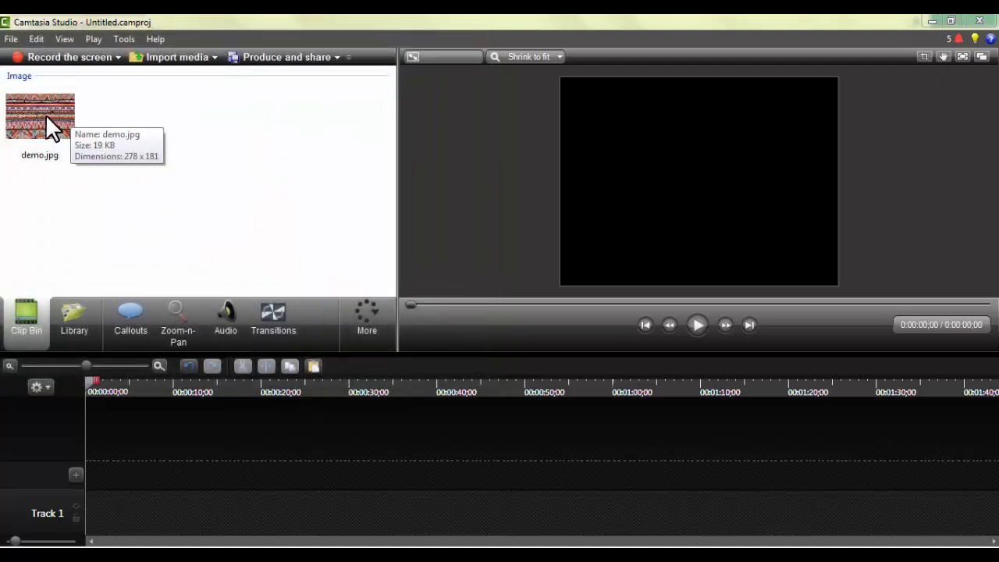
# Place demo.jpg at the start of Track 1 and adjust its clip length to about 10 seconds.
pyautogui.moveTo(47, 115); pyautogui.dragTo(127, 522)
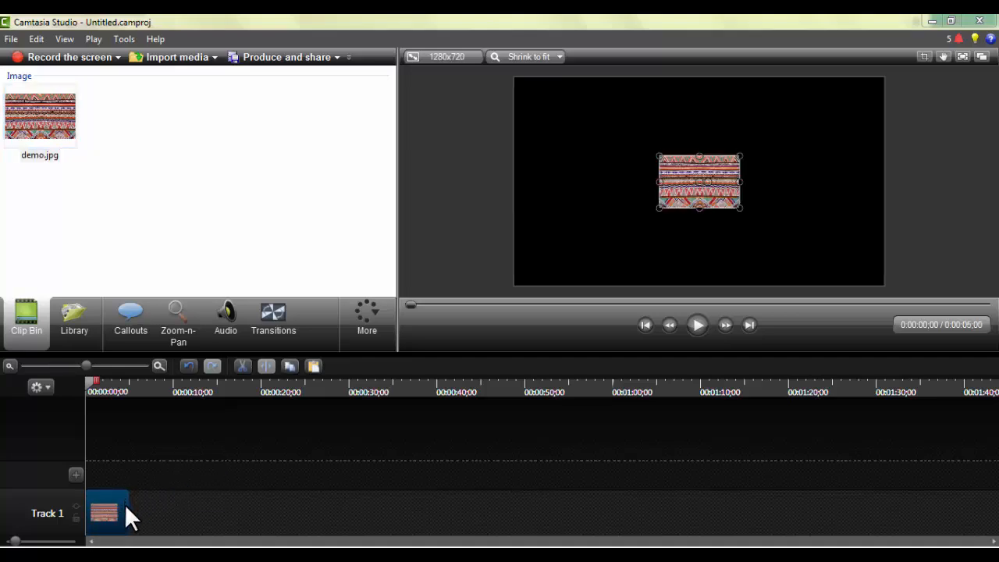
pyautogui.moveTo(133, 507); pyautogui.dragTo(506, 523)
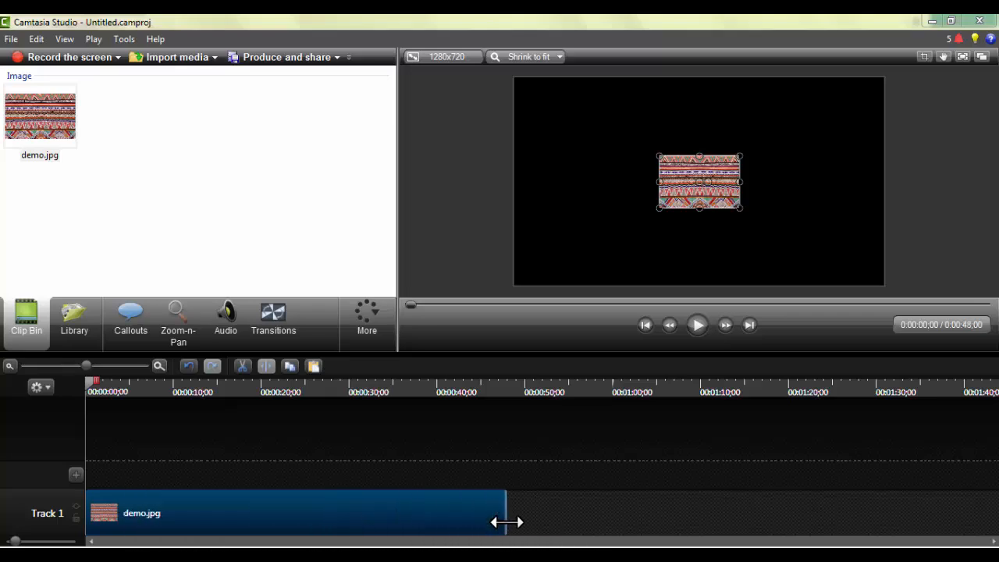
pyautogui.click(508, 520)
pyautogui.click(435, 504)
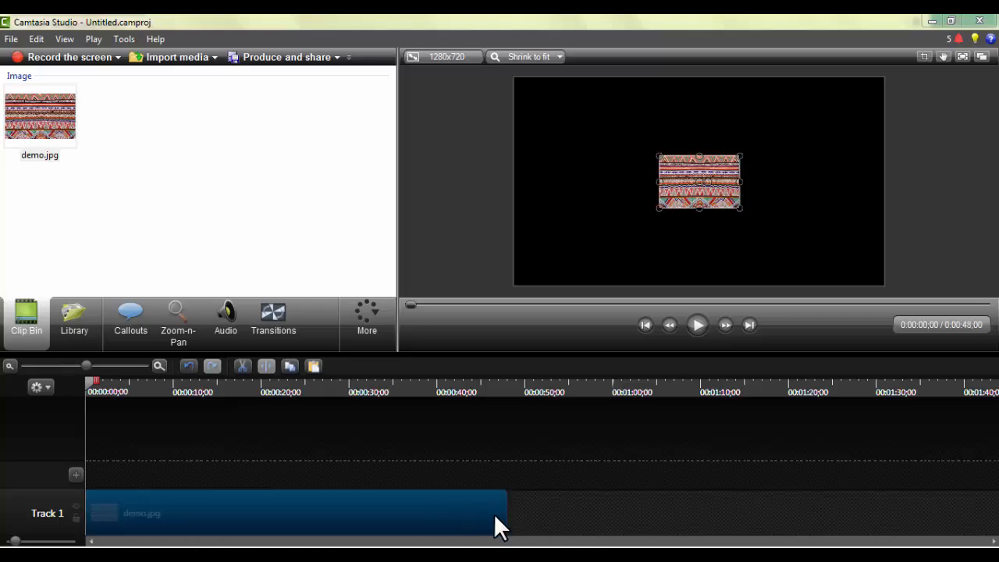
pyautogui.moveTo(508, 515); pyautogui.dragTo(179, 490)
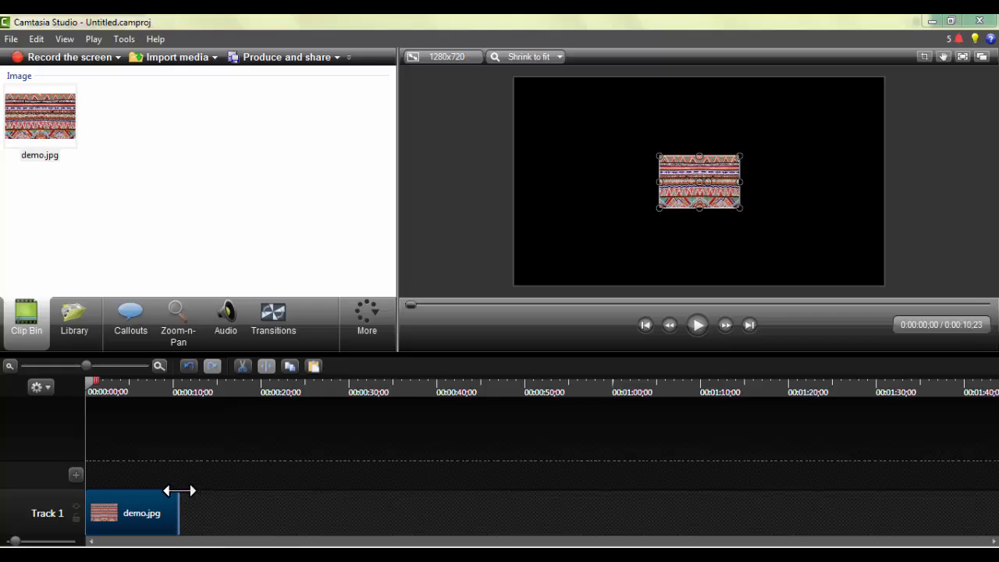
# Enlarge the demo.jpg image on the canvas so it fills the entire 1280x720 frame.
pyautogui.moveTo(658, 156); pyautogui.dragTo(514, 142)
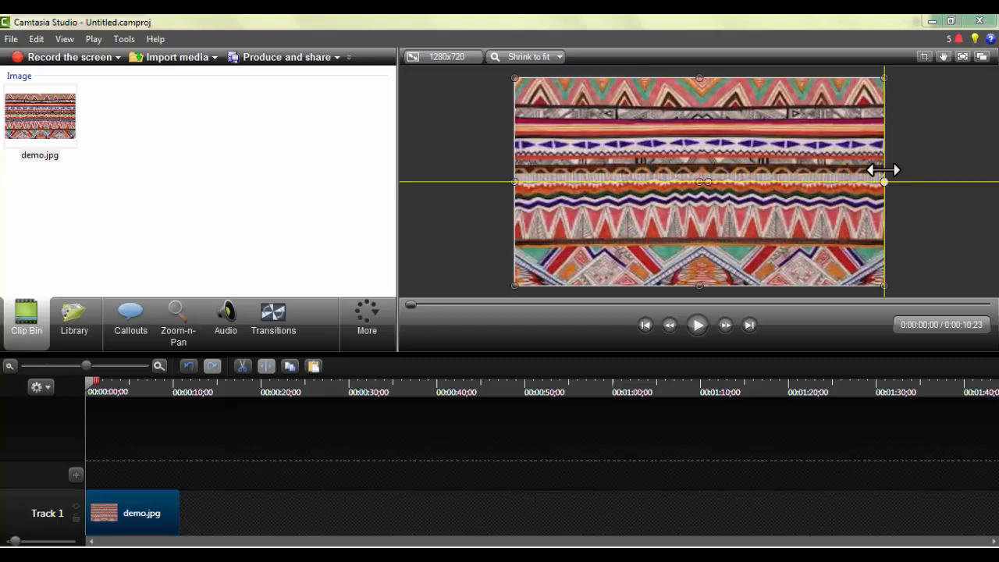
pyautogui.moveTo(884, 170); pyautogui.dragTo(885, 170)
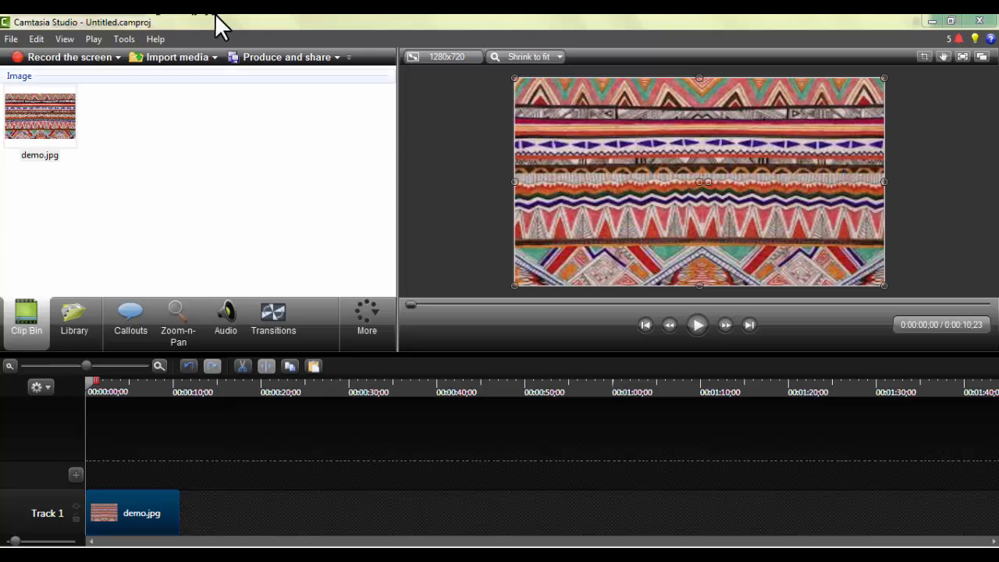
# Import the Sweet Nothing~AGPS.wmv video into the project.
pyautogui.click(185, 63)
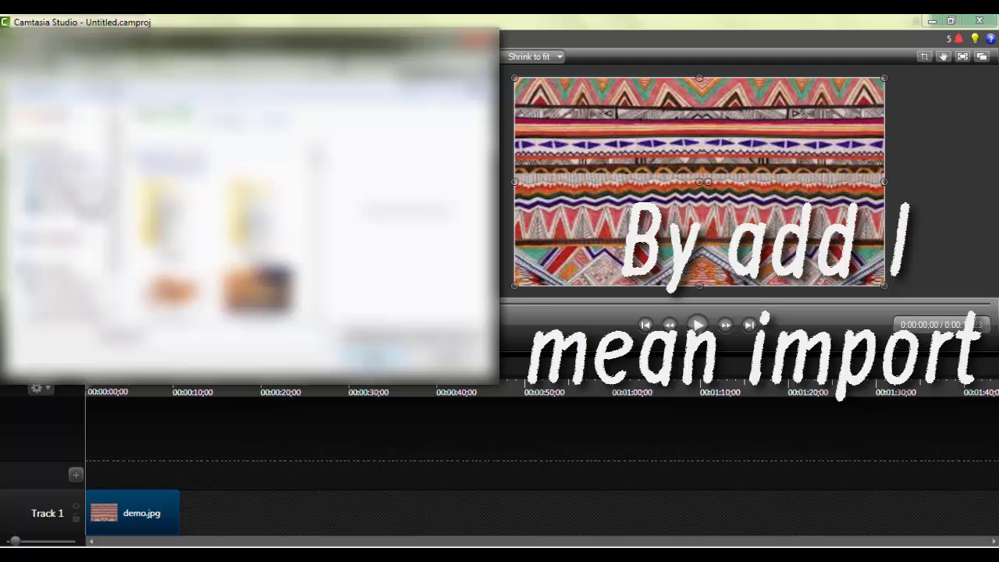
pyautogui.click(72, 235)
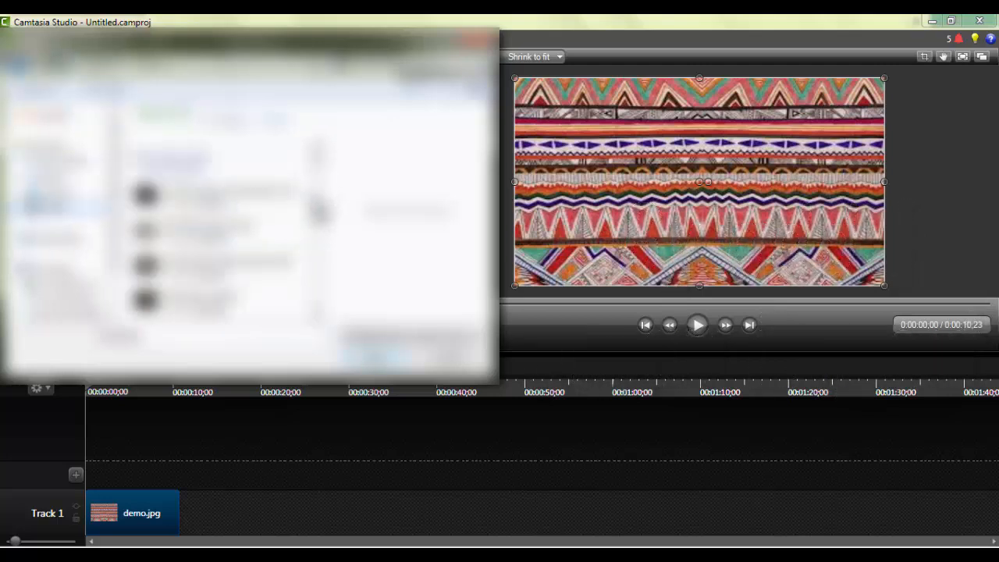
pyautogui.scroll(-3, 320, 210)
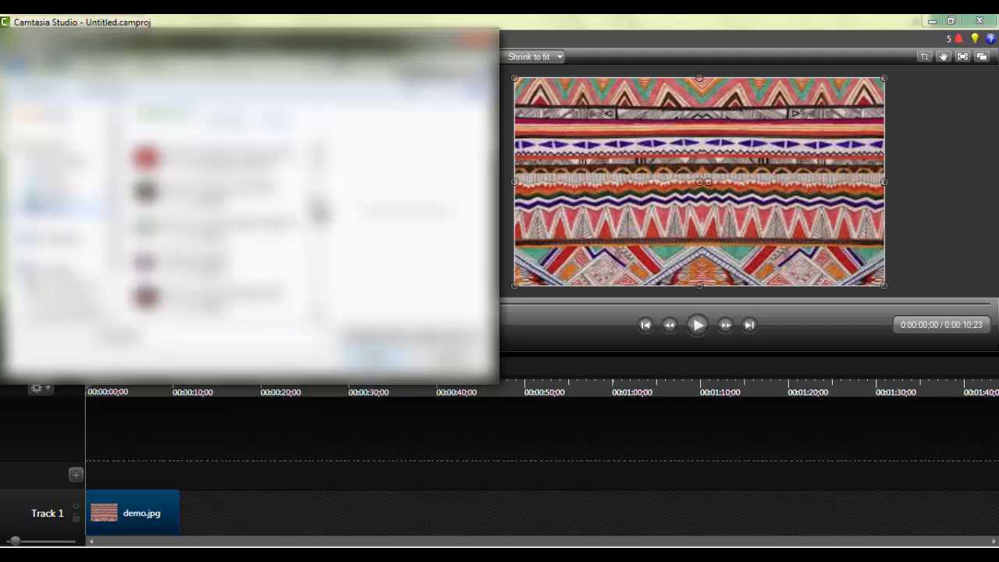
pyautogui.scroll(-3, 320, 211)
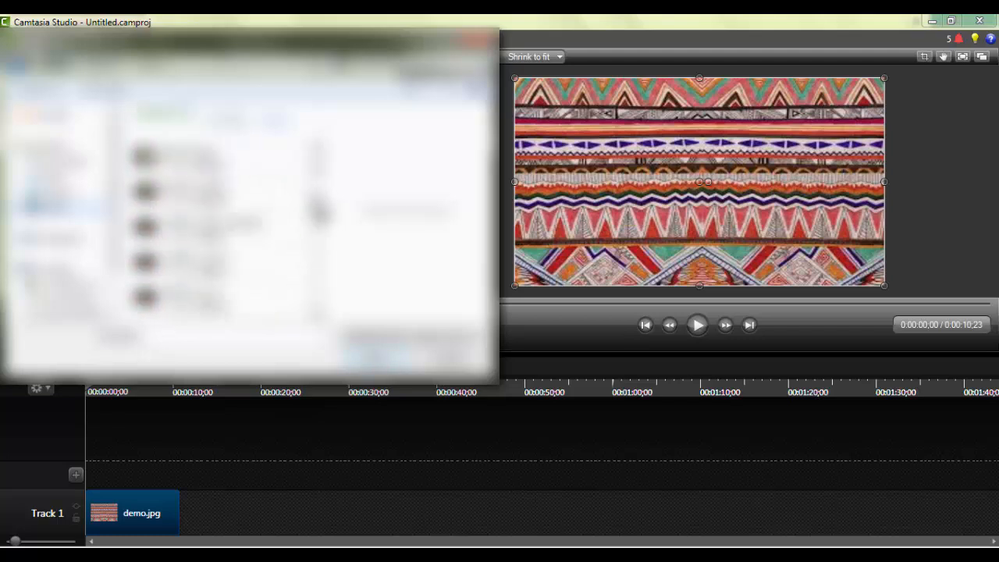
pyautogui.scroll(-3, 320, 207)
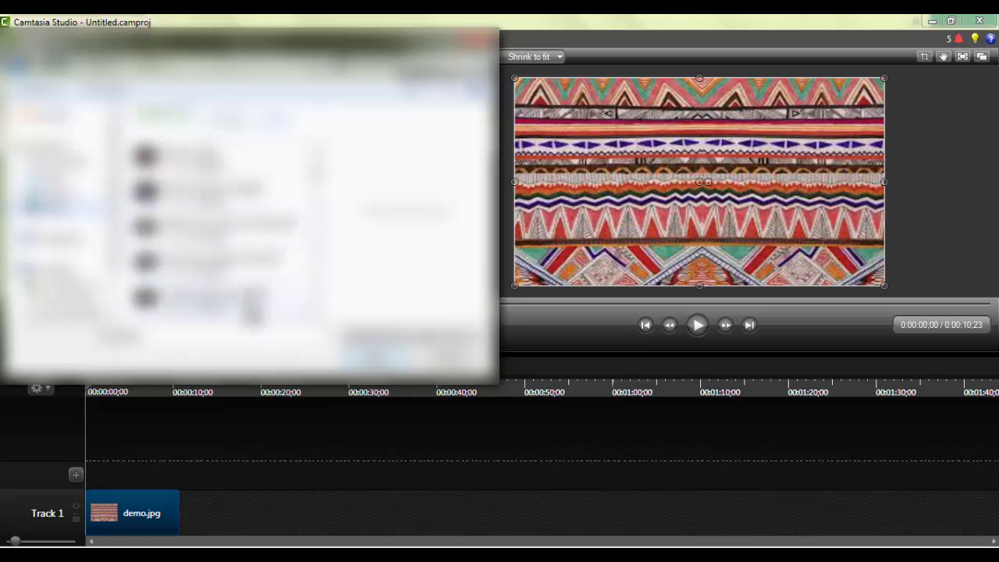
pyautogui.click(258, 302)
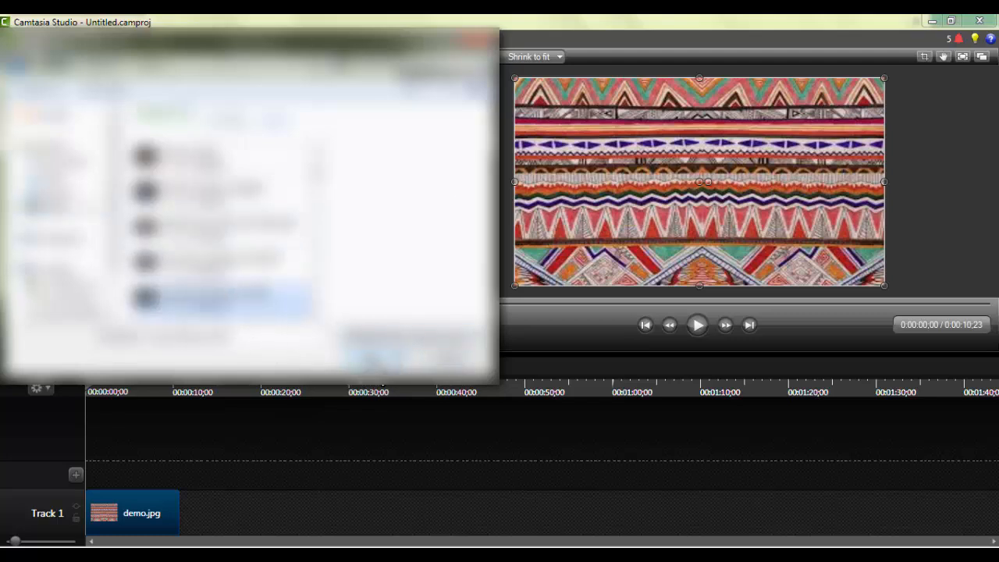
pyautogui.click(373, 360)
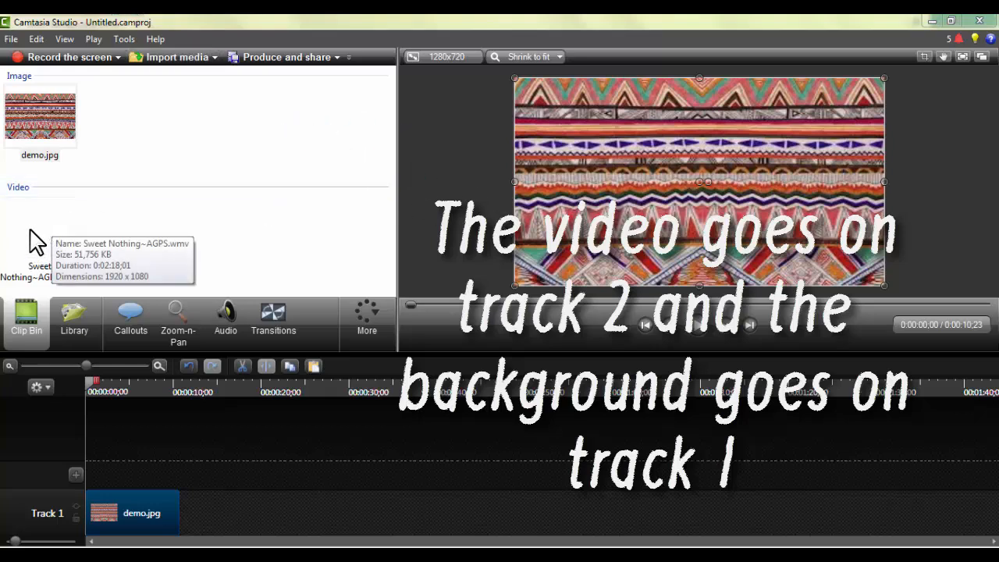
# Place Sweet Nothing~AGPS.wmv at the start of Track 2 and shrink it into the upper-left area of the canvas over the background.
pyautogui.moveTo(62, 260); pyautogui.dragTo(102, 473)
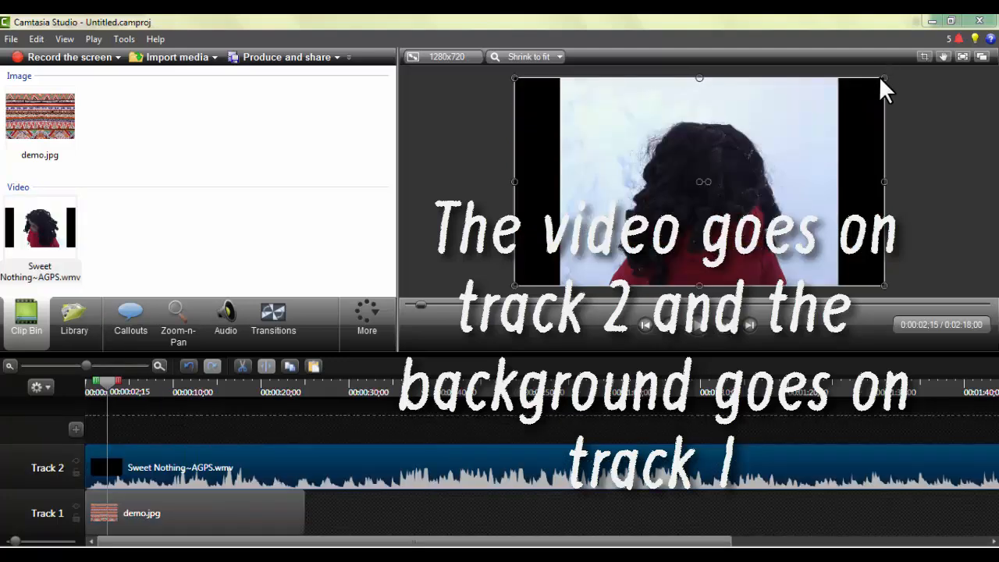
pyautogui.moveTo(878, 82); pyautogui.dragTo(600, 184)
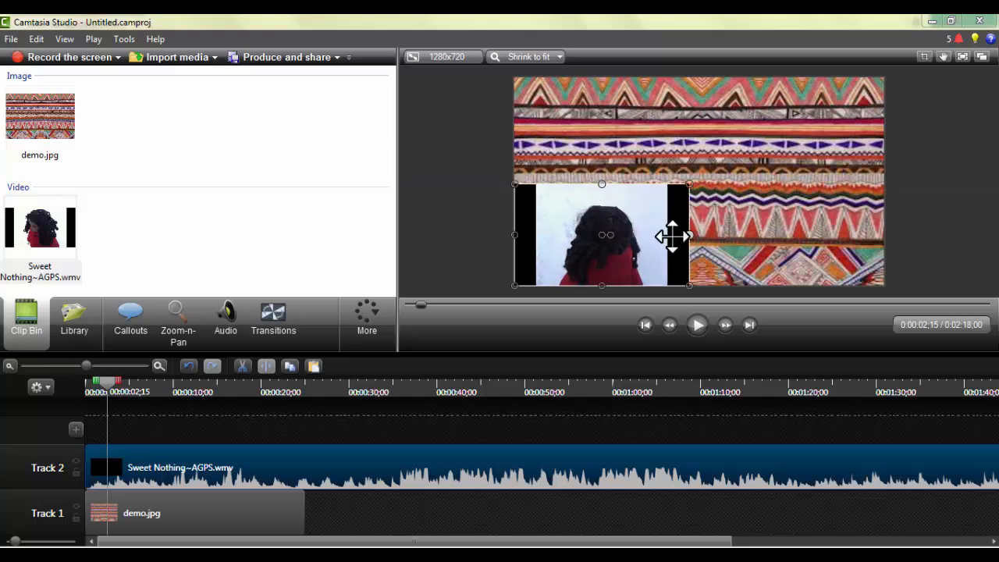
pyautogui.moveTo(662, 239); pyautogui.dragTo(678, 142)
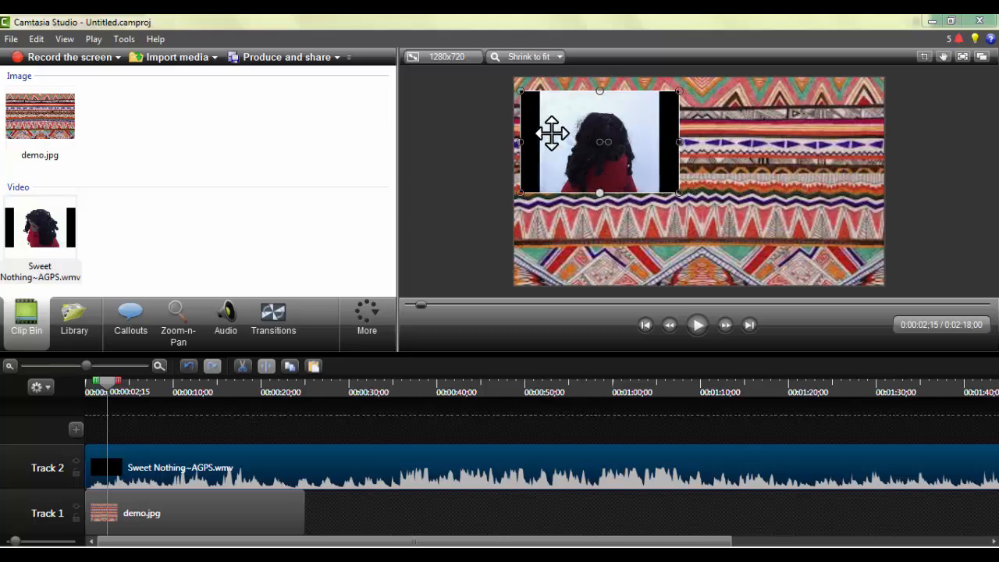
pyautogui.moveTo(564, 132); pyautogui.dragTo(566, 132)
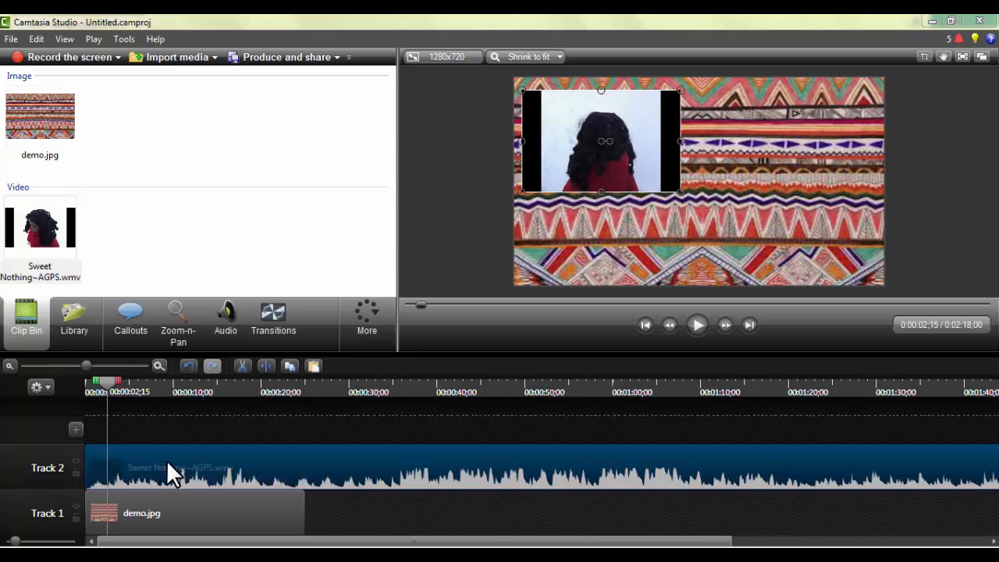
# Silence the audio of the Sweet Nothing~AGPS.wmv clip and return the playhead to the start of the timeline.
pyautogui.click(210, 314)
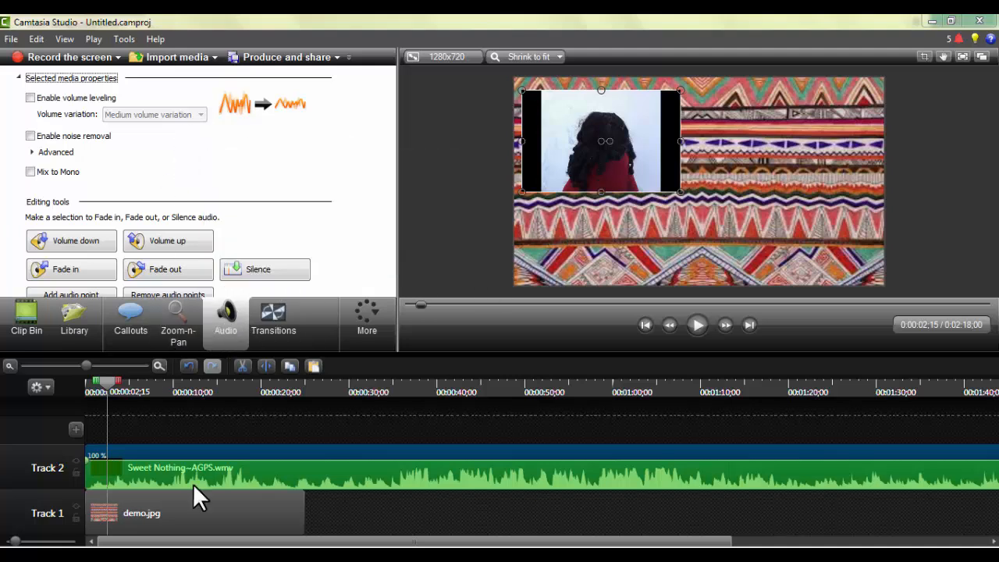
pyautogui.click(265, 274)
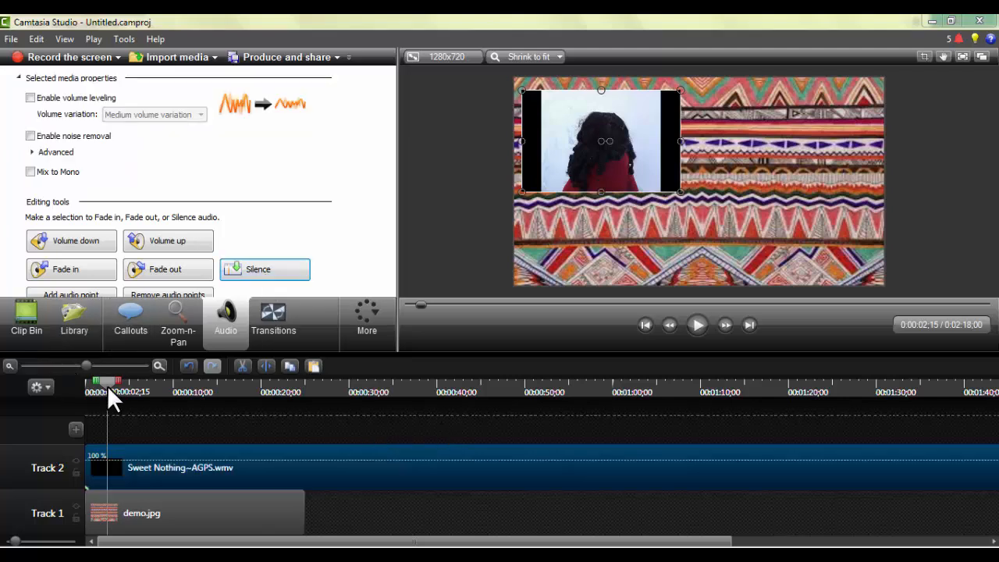
pyautogui.moveTo(113, 383); pyautogui.dragTo(62, 375)
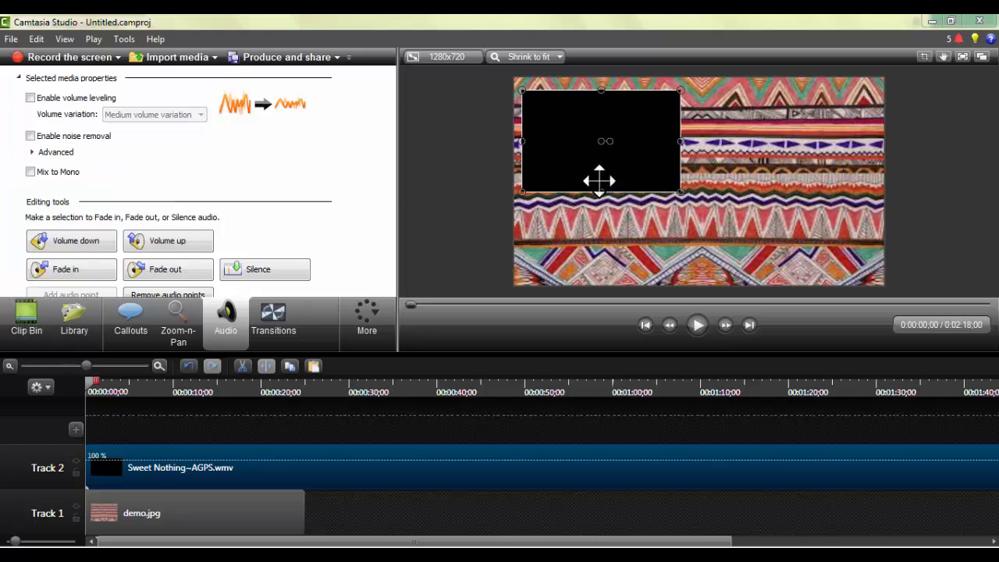
# Add a callout at the start of the timeline and change its shape to the special Text type.
pyautogui.click(23, 328)
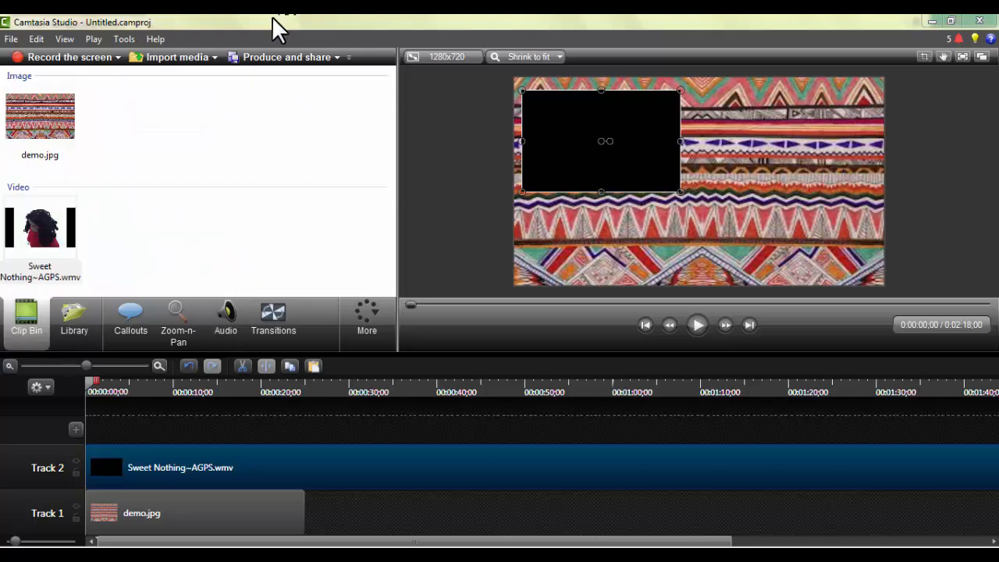
pyautogui.click(144, 320)
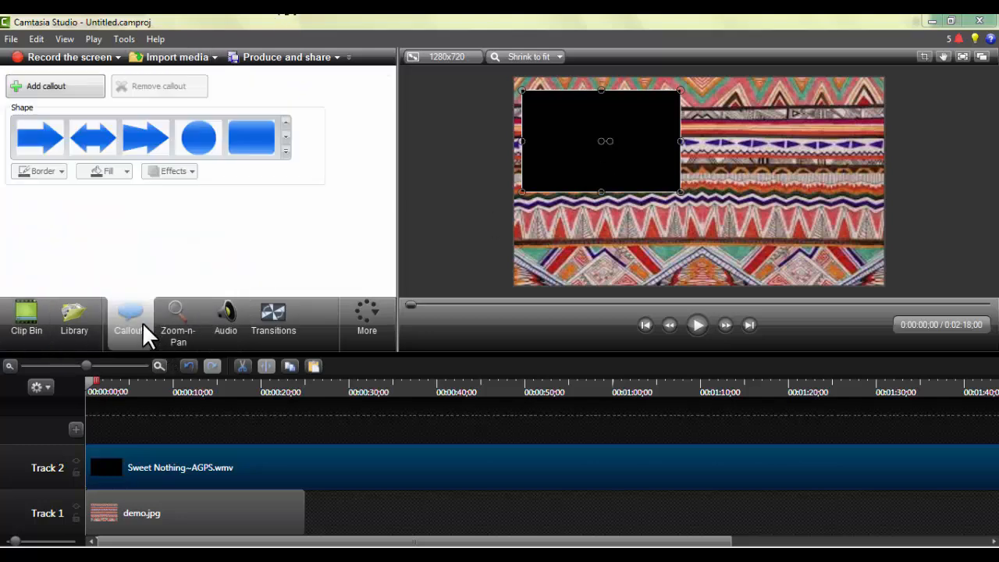
pyautogui.click(47, 86)
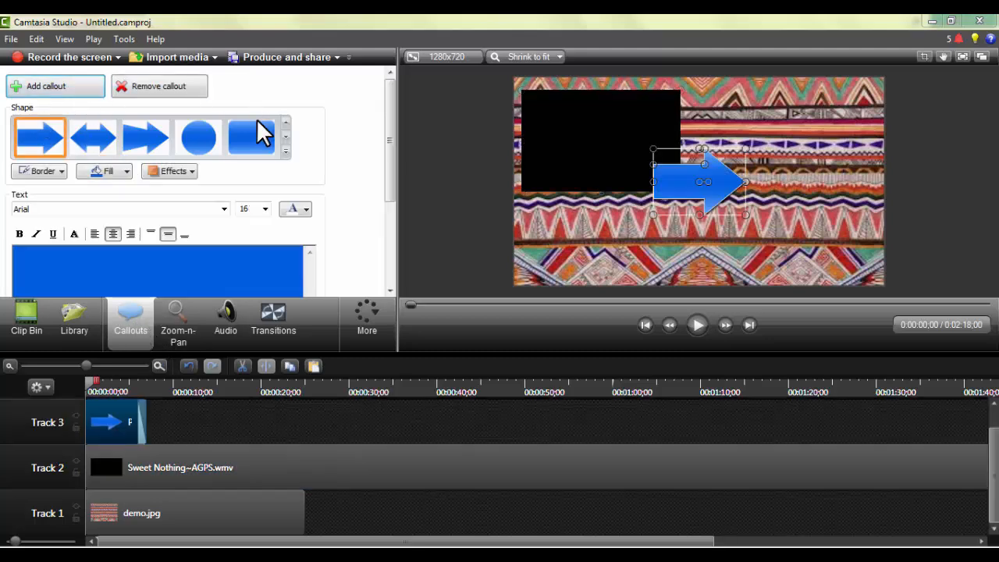
pyautogui.click(287, 150)
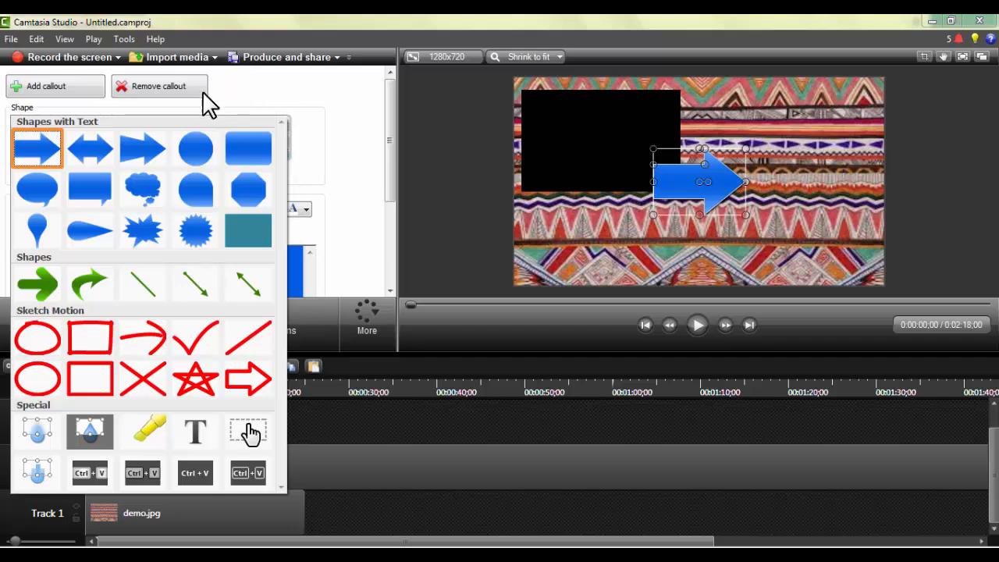
pyautogui.click(294, 167)
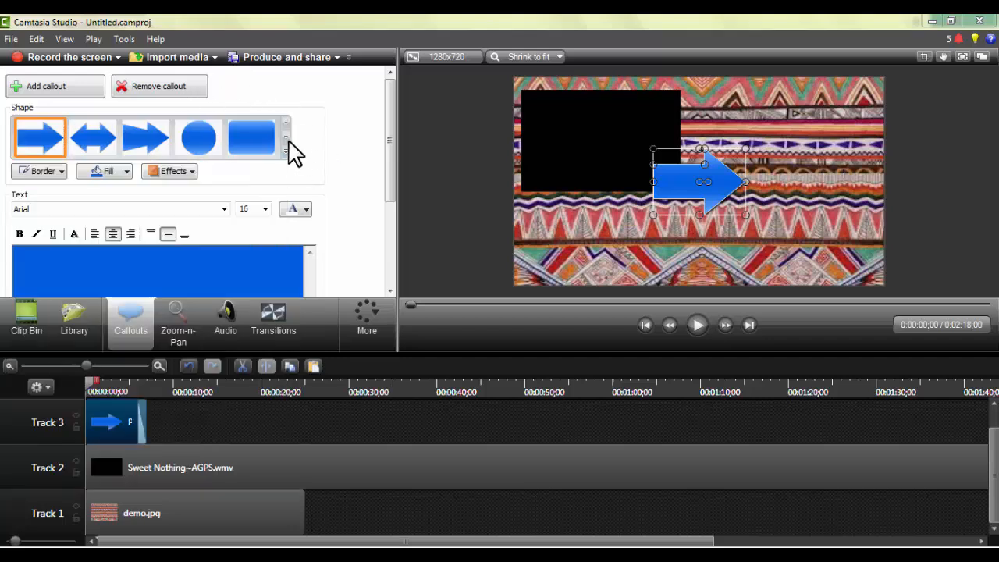
pyautogui.click(287, 152)
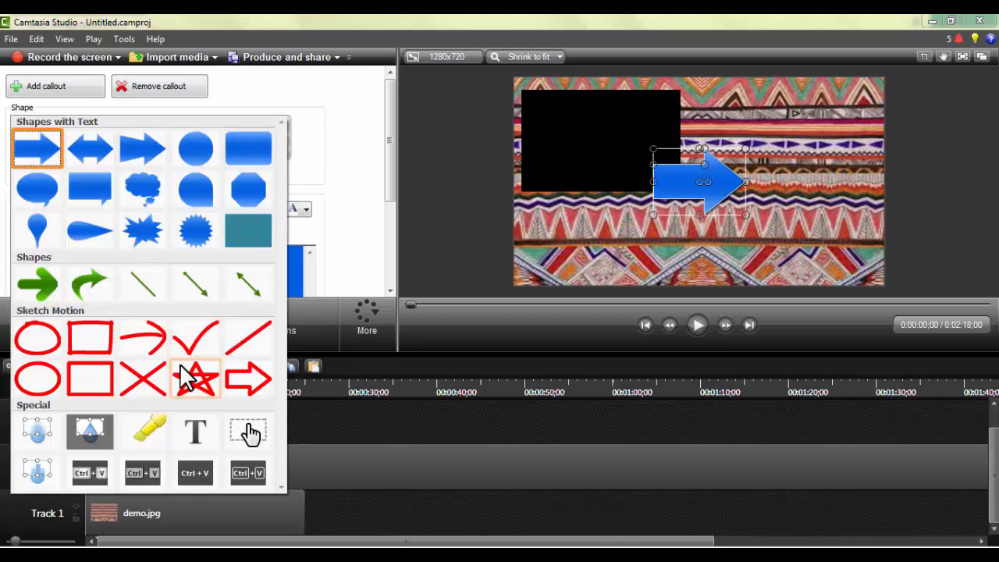
pyautogui.click(194, 439)
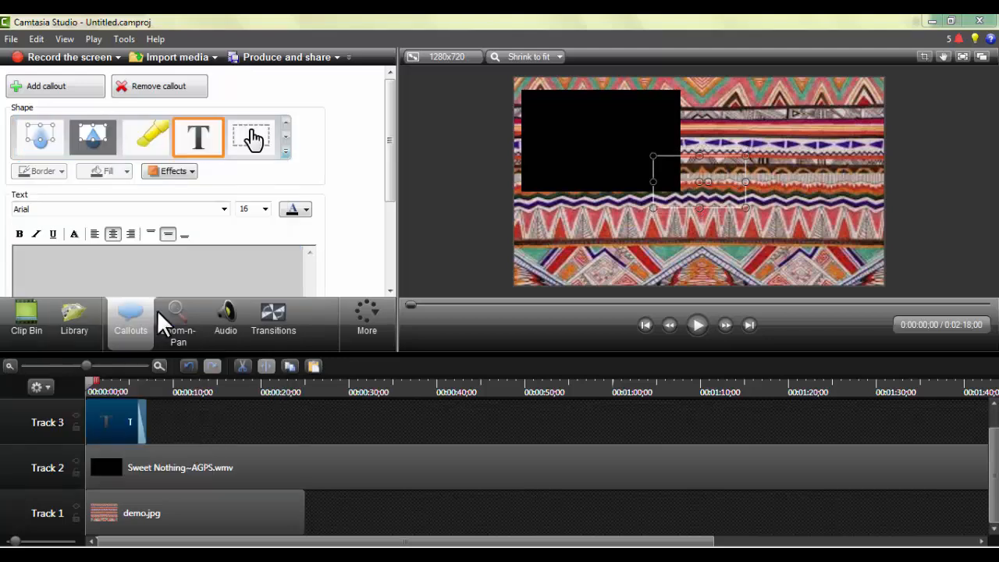
# Set the text callout's font to child writing.
pyautogui.click(224, 210)
pyautogui.click(251, 255)
pyautogui.click(251, 262)
pyautogui.moveTo(388, 137); pyautogui.dragTo(391, 191)
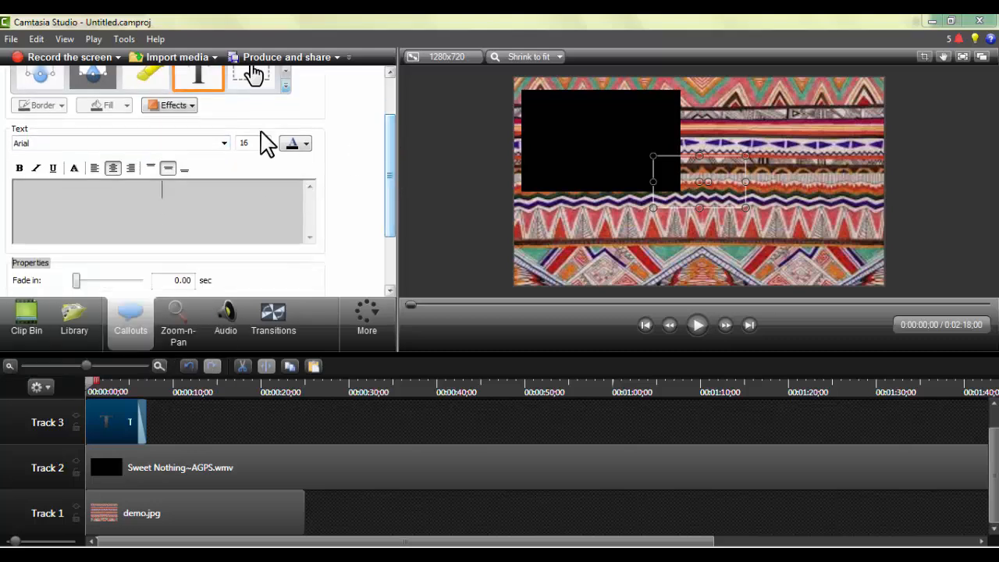
pyautogui.click(224, 147)
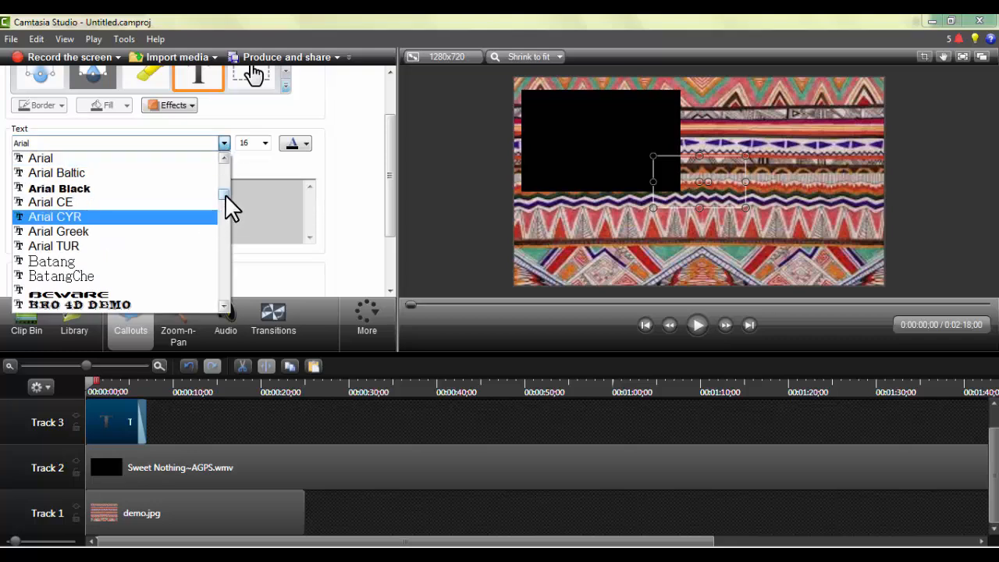
pyautogui.moveTo(225, 194); pyautogui.dragTo(224, 203)
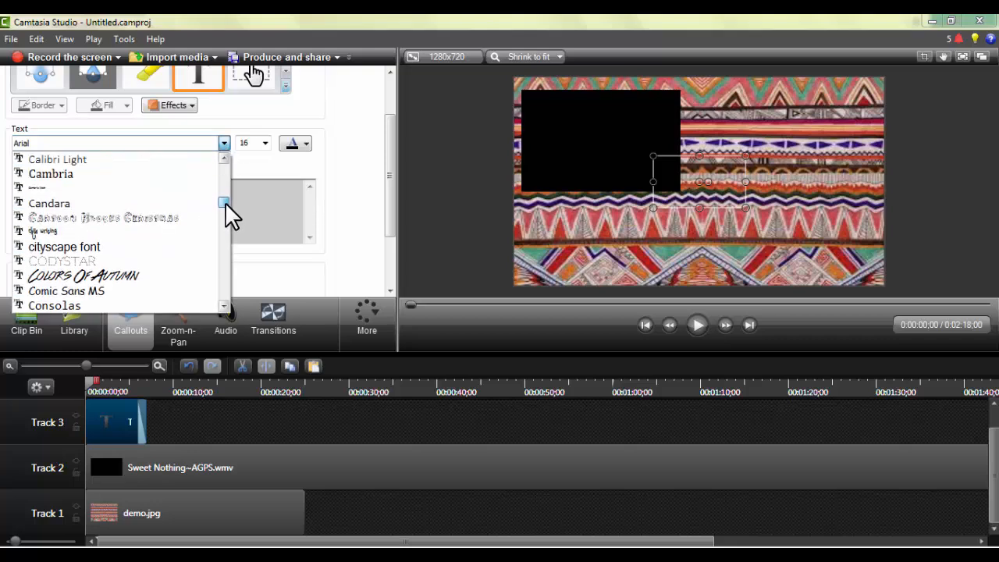
pyautogui.click(47, 234)
# Enter "Mango Dollies" as the callout's text.
pyautogui.click(178, 194)
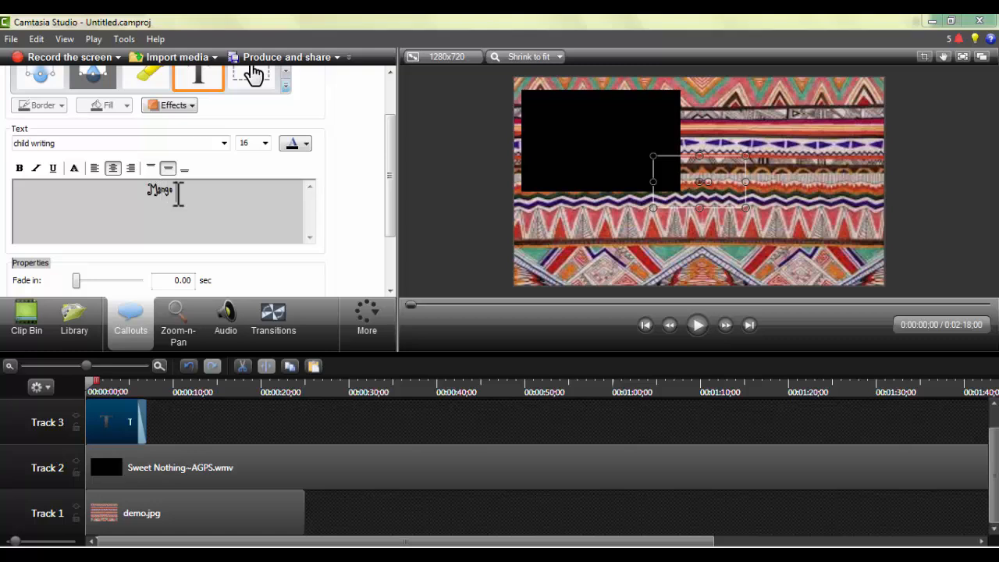
pyautogui.write('Mango Do')
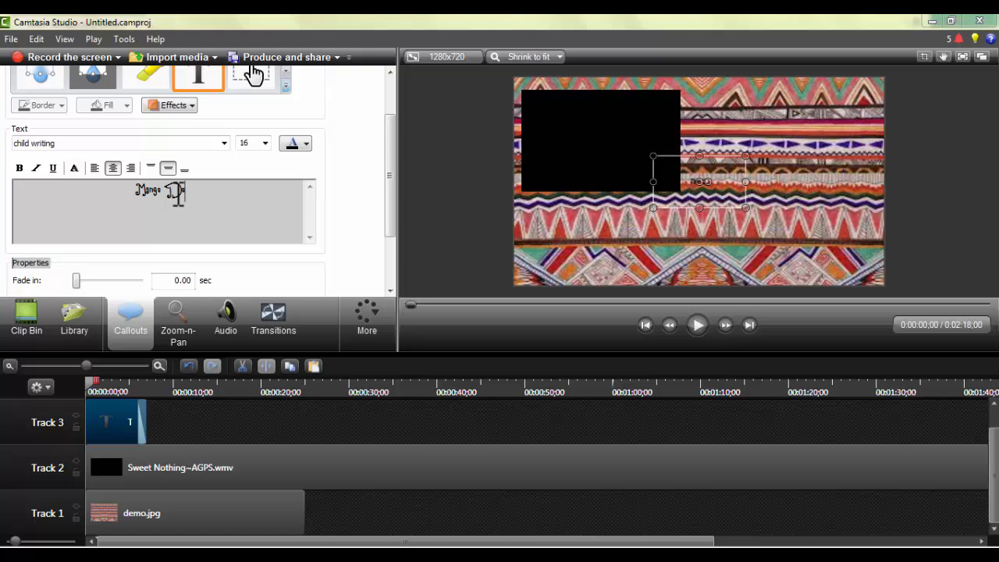
pyautogui.write('llie')
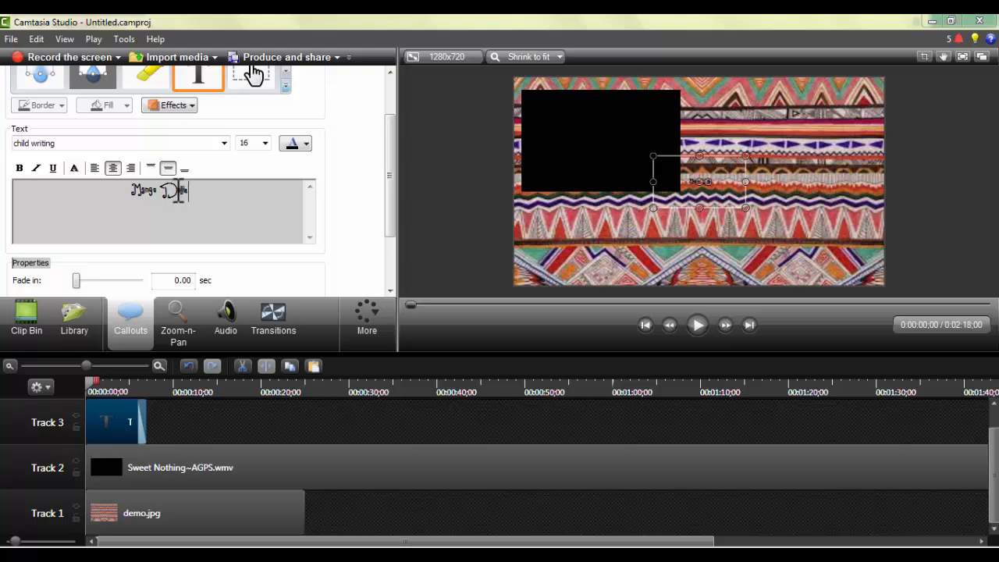
pyautogui.write('s')
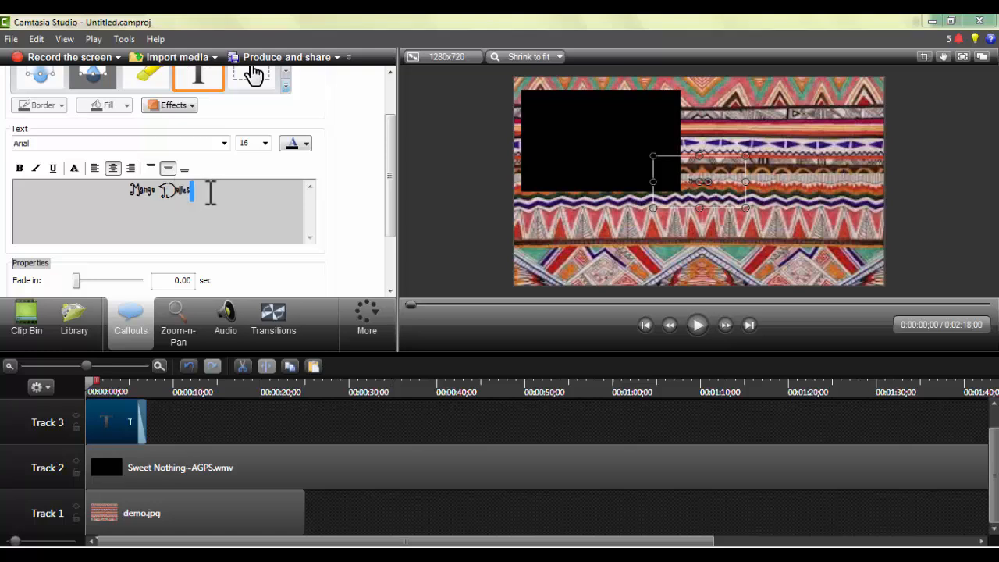
# Set the font size of the whole "Mango Dollies" text to 72.
pyautogui.moveTo(209, 192); pyautogui.dragTo(125, 194)
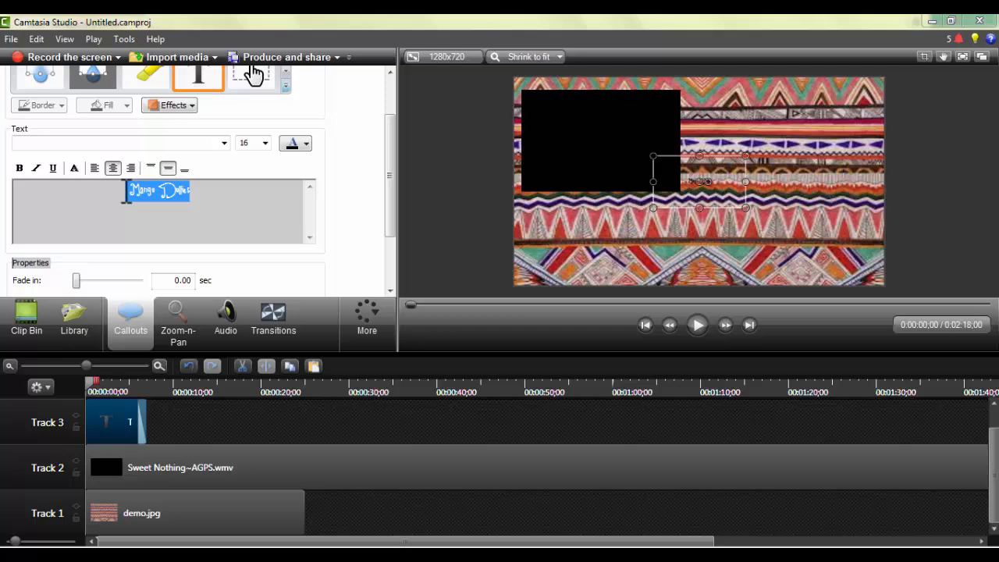
pyautogui.click(265, 143)
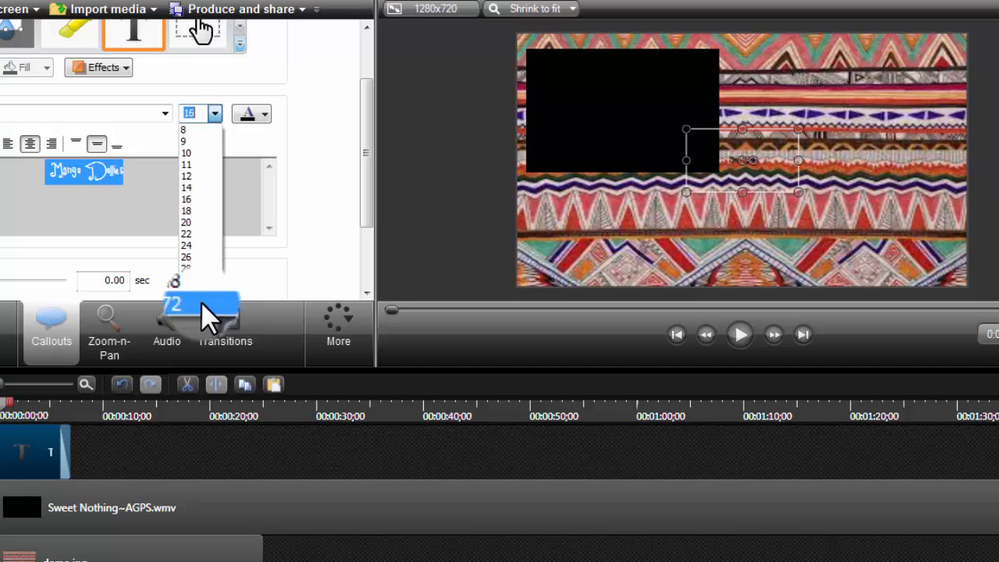
pyautogui.click(203, 305)
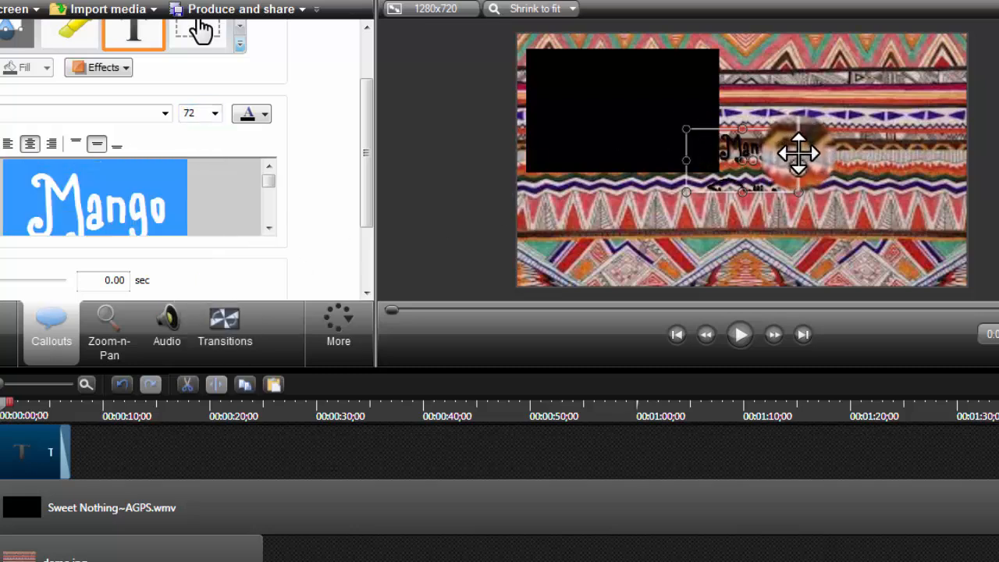
# Widen the callout so "Mango Dollies" fits on one line and move it to the upper right of the canvas beside the video.
pyautogui.moveTo(801, 160); pyautogui.dragTo(876, 159)
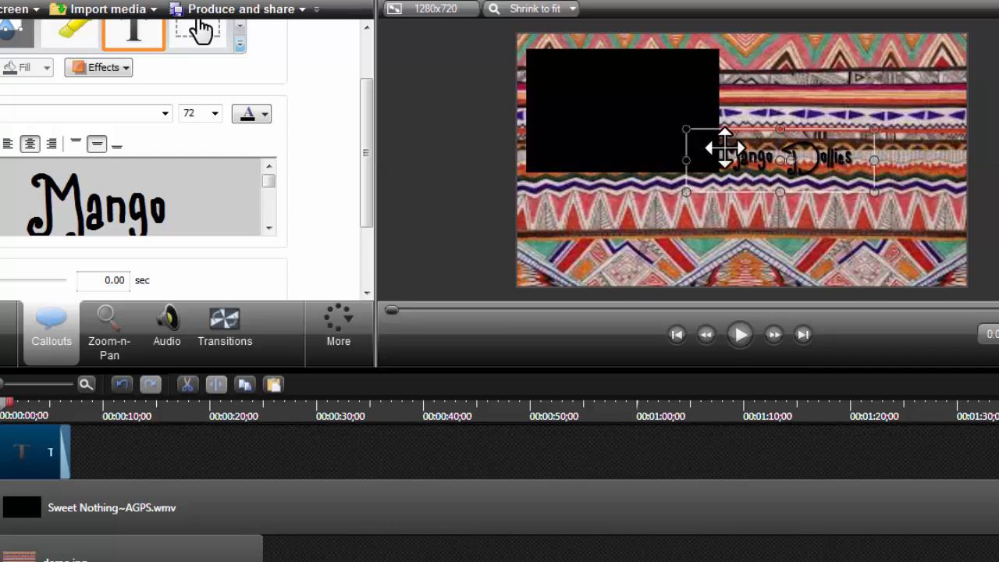
pyautogui.moveTo(725, 148); pyautogui.dragTo(792, 78)
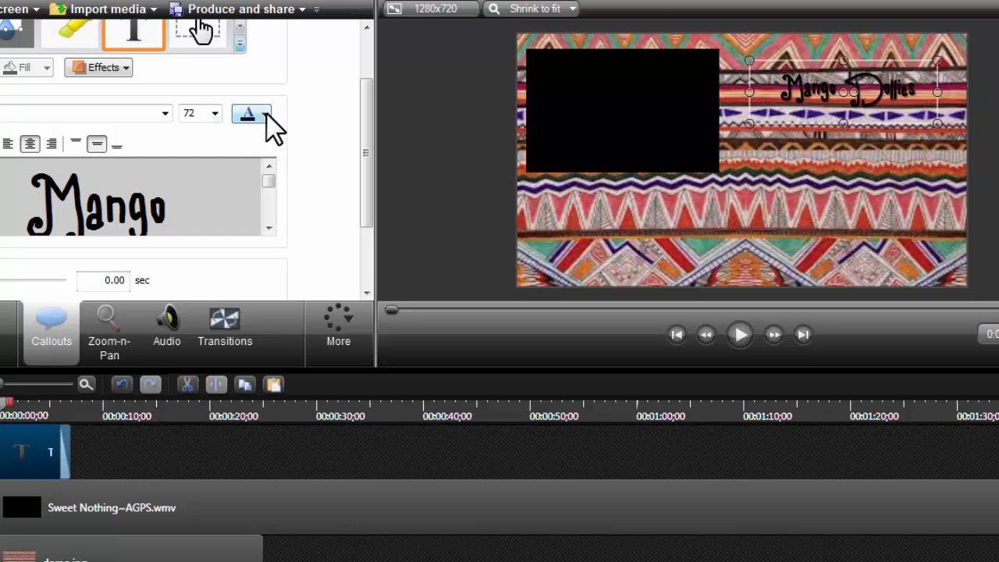
# Change the color of the whole "Mango Dollies" text to orange.
pyautogui.click(266, 113)
pyautogui.click(142, 190)
pyautogui.hotkey('ctrl', 'a')
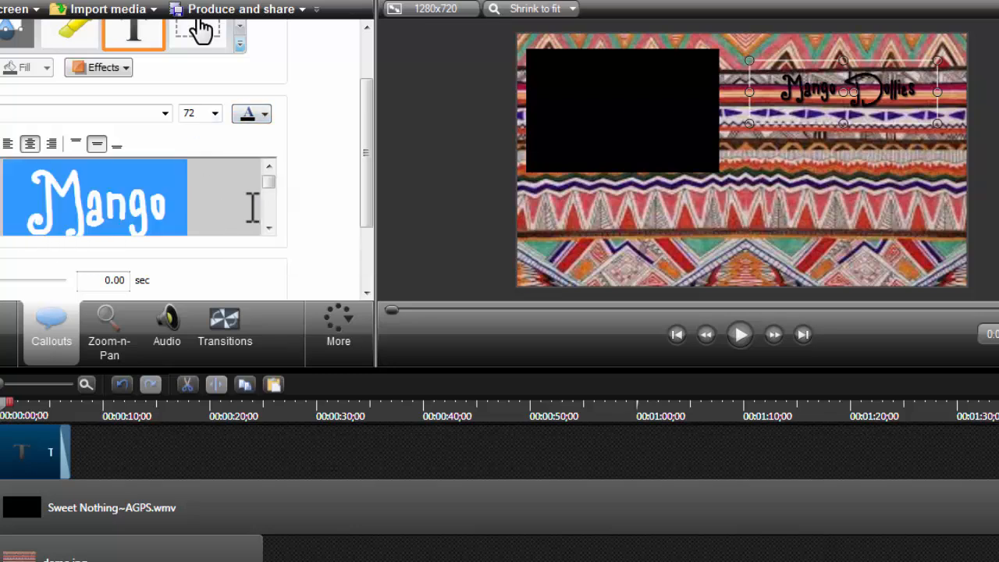
pyautogui.click(264, 117)
pyautogui.click(288, 212)
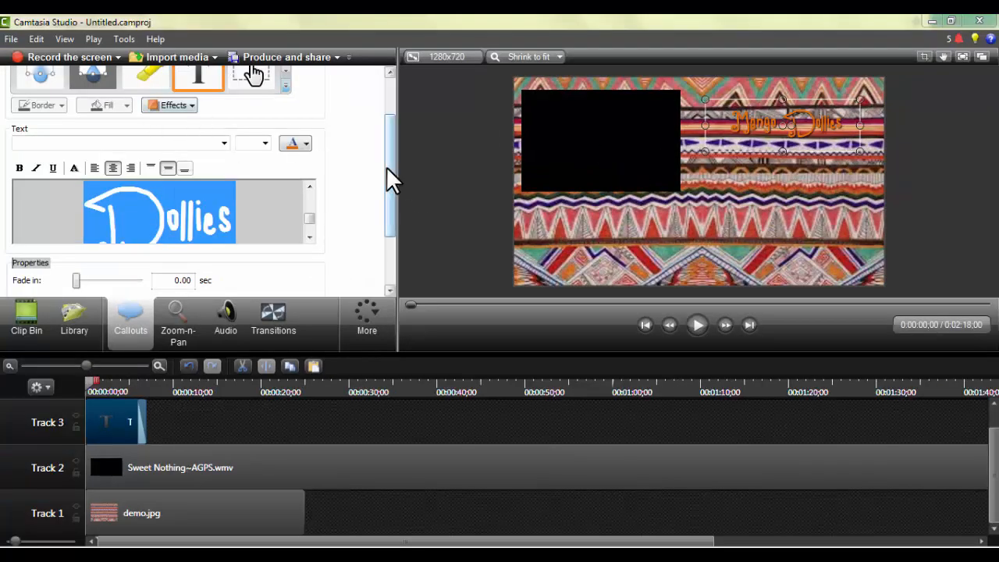
# Switch the shadow effect of the "Mango Dollies" callout off and back on.
pyautogui.moveTo(387, 168); pyautogui.dragTo(387, 132)
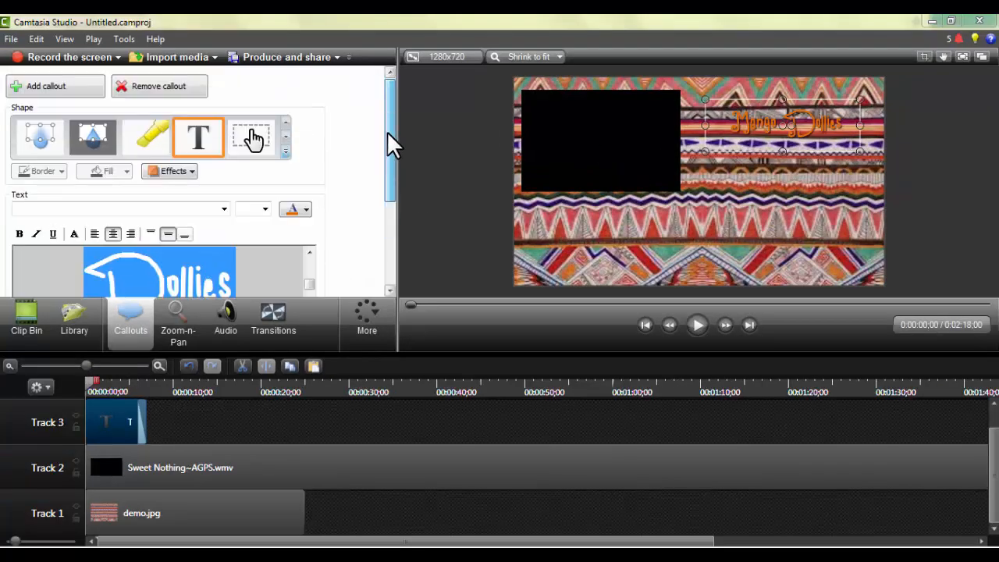
pyautogui.click(183, 173)
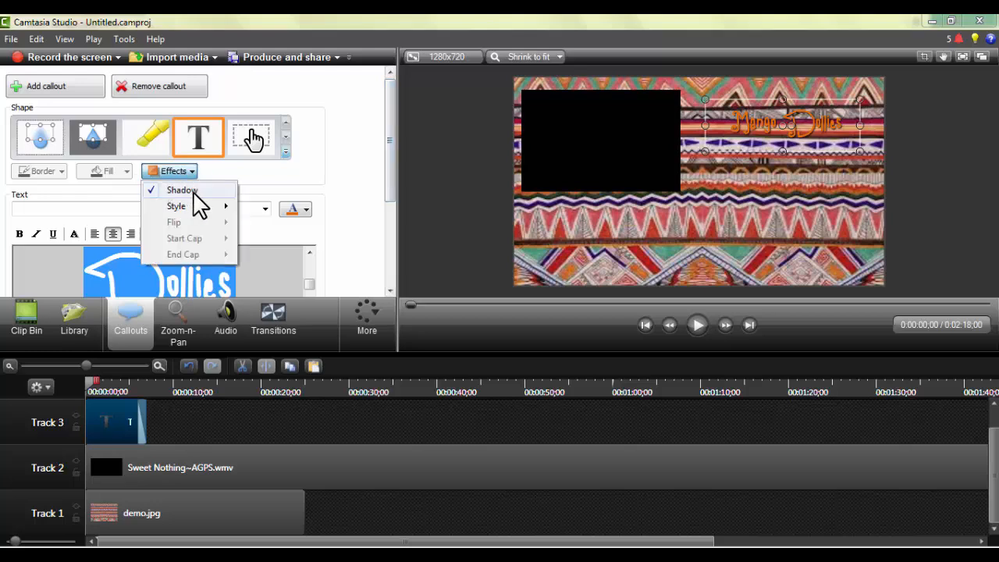
pyautogui.click(198, 190)
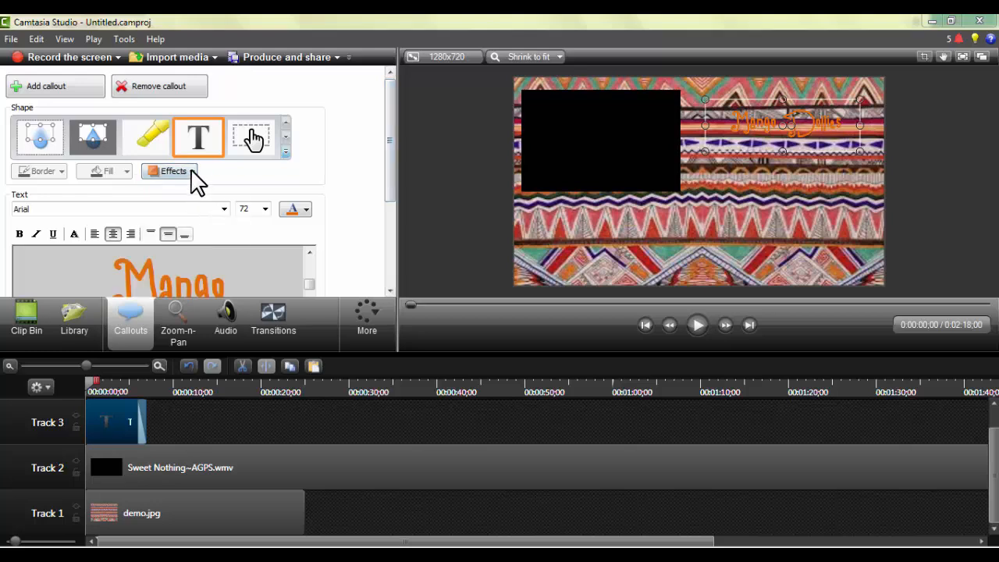
pyautogui.click(192, 169)
pyautogui.click(192, 194)
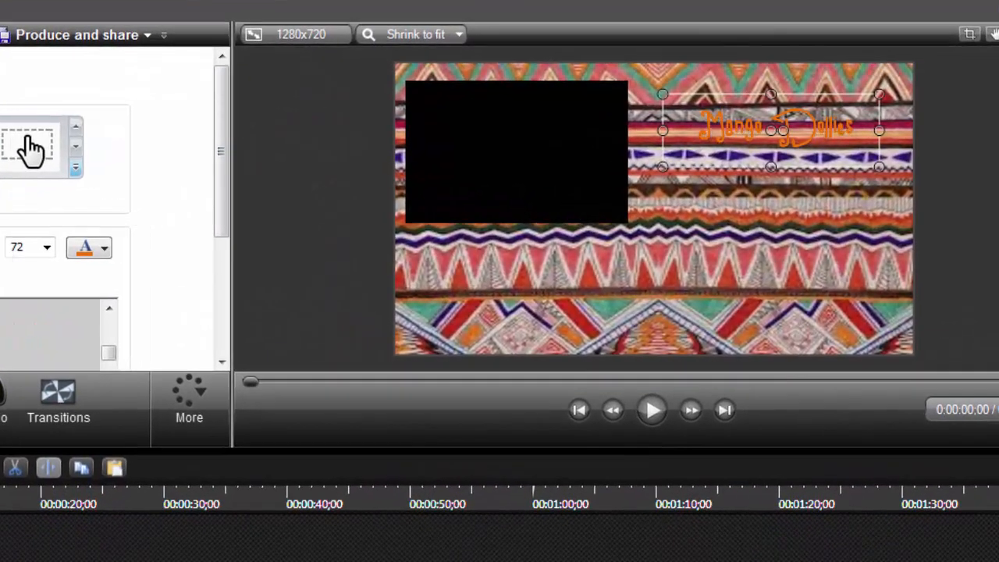
pyautogui.click(0, 196)
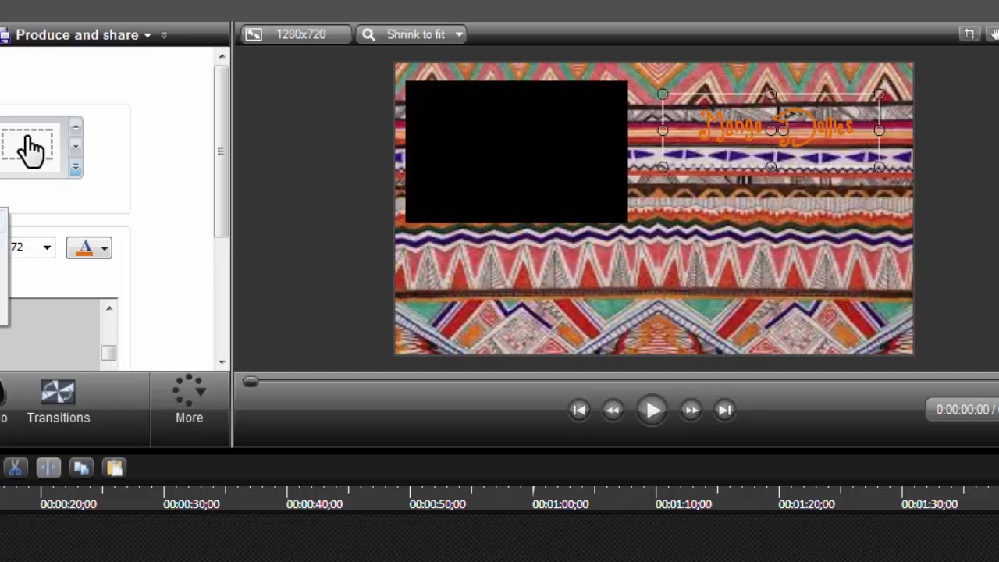
pyautogui.click(2, 222)
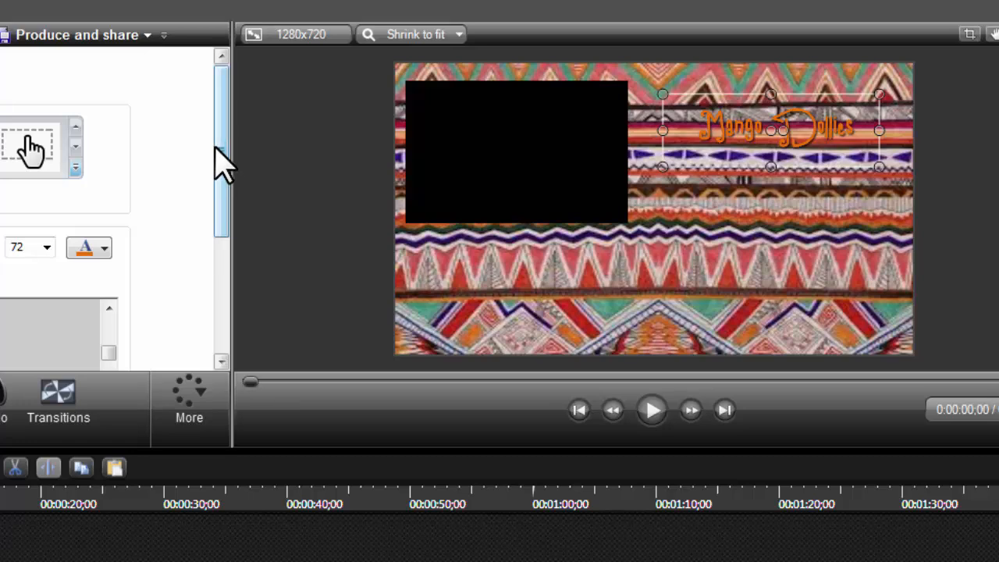
# Set the callout's fade-in to 0.23 and fade-out to 0.57 seconds, and extend its clip to the end of demo.jpg.
pyautogui.moveTo(223, 163); pyautogui.dragTo(216, 296)
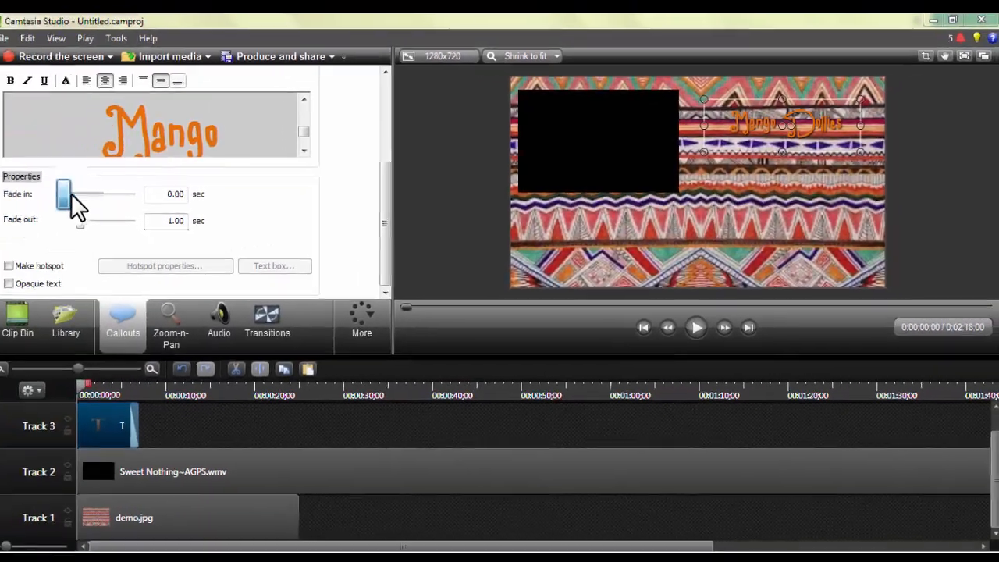
pyautogui.moveTo(4, 201); pyautogui.dragTo(9, 203)
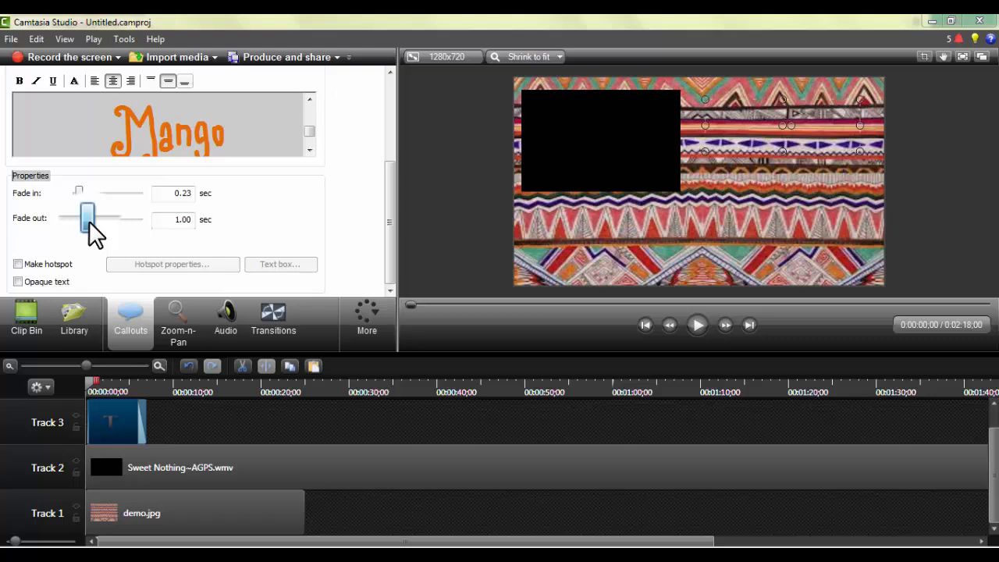
pyautogui.moveTo(89, 221); pyautogui.dragTo(83, 220)
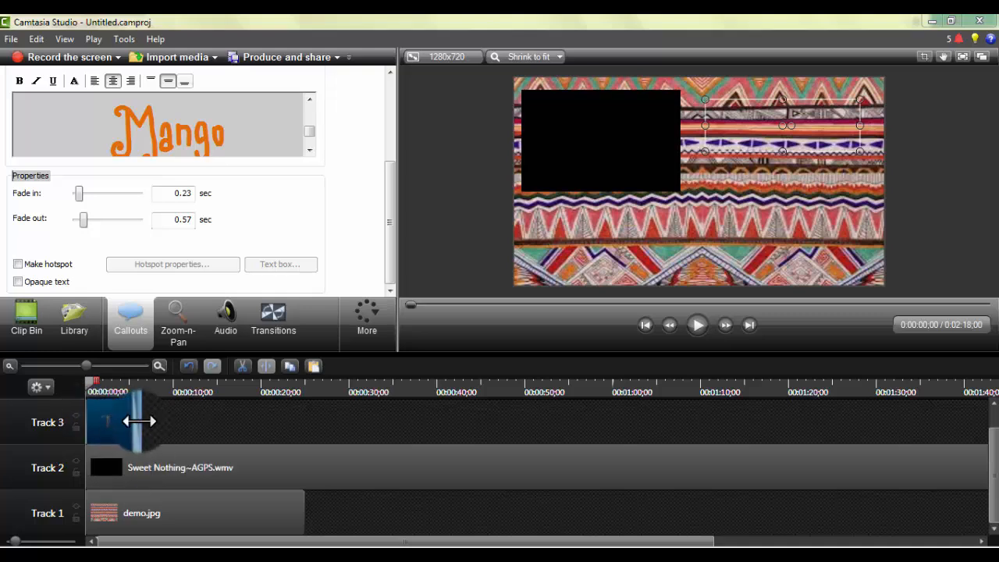
pyautogui.moveTo(135, 419); pyautogui.dragTo(318, 427)
# Split the Sweet Nothing video on Track 2 at 25 seconds, where the other clips end.
pyautogui.click(323, 458)
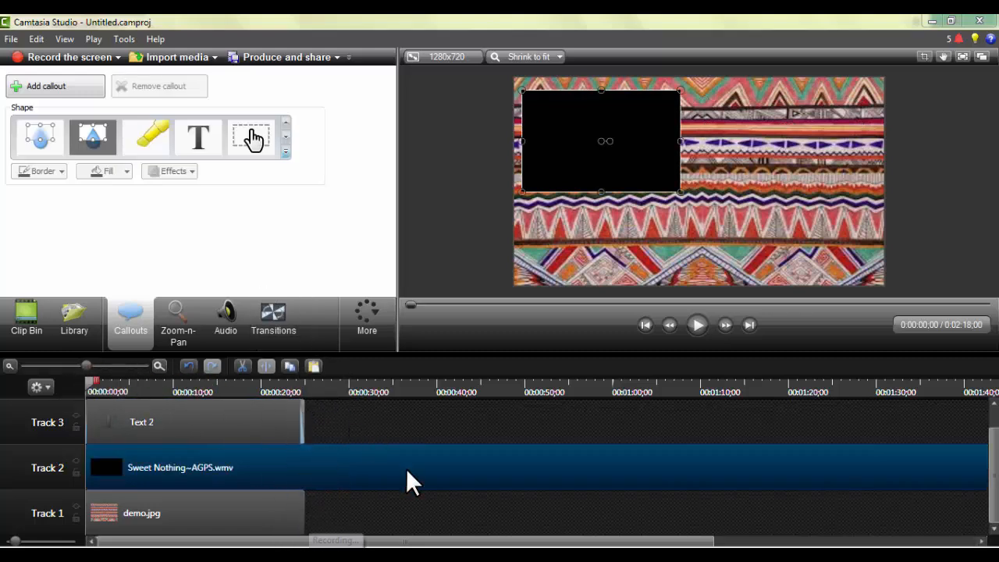
pyautogui.moveTo(87, 382); pyautogui.dragTo(305, 420)
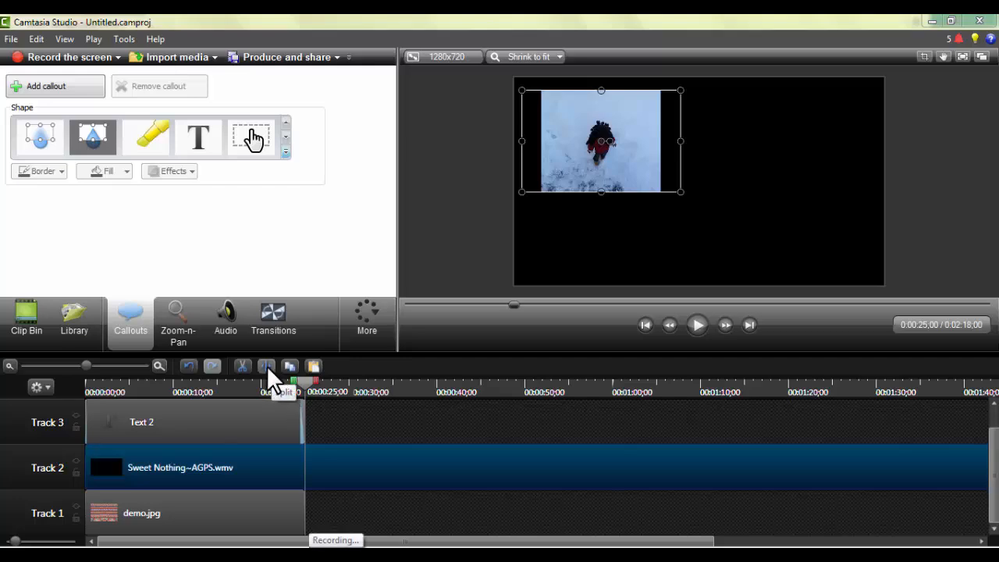
pyautogui.click(284, 418)
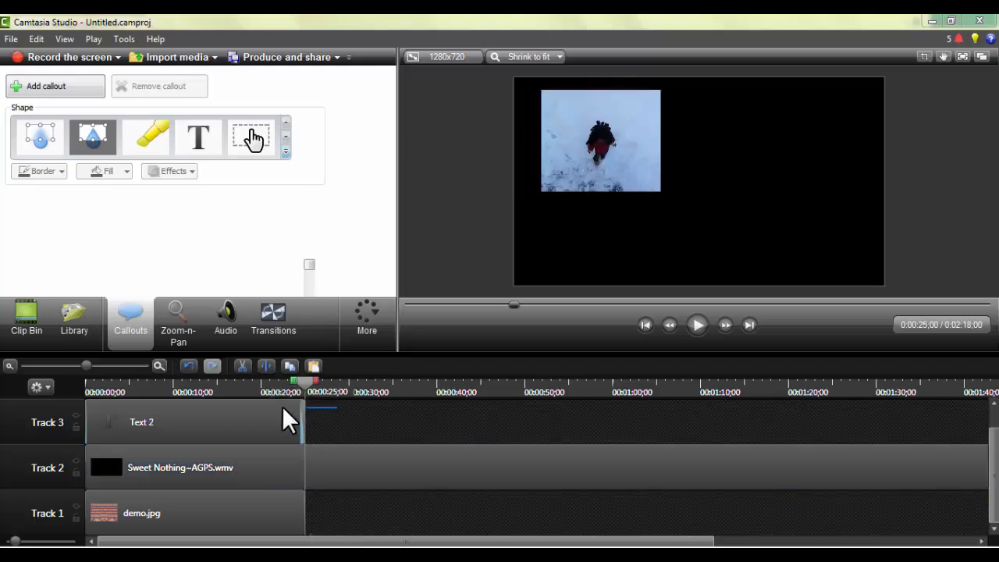
pyautogui.moveTo(269, 405); pyautogui.dragTo(248, 501)
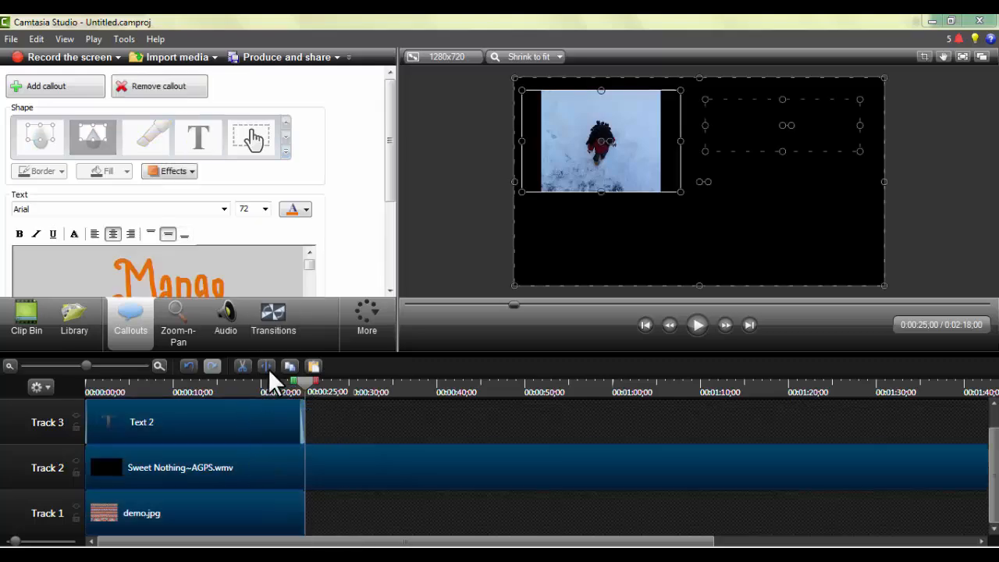
pyautogui.click(265, 365)
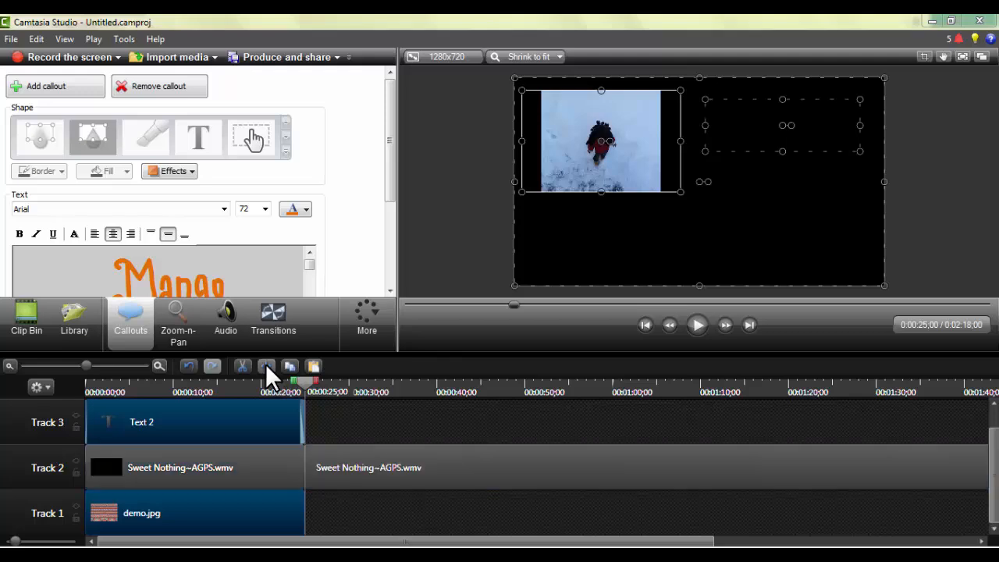
# Delete the part of the Sweet Nothing video after the 25-second split.
pyautogui.click(383, 470)
pyautogui.moveTo(423, 470)
pyautogui.mouseDown()
pyautogui.moveTo(394, 471)
pyautogui.moveTo(425, 467)
pyautogui.mouseUp()
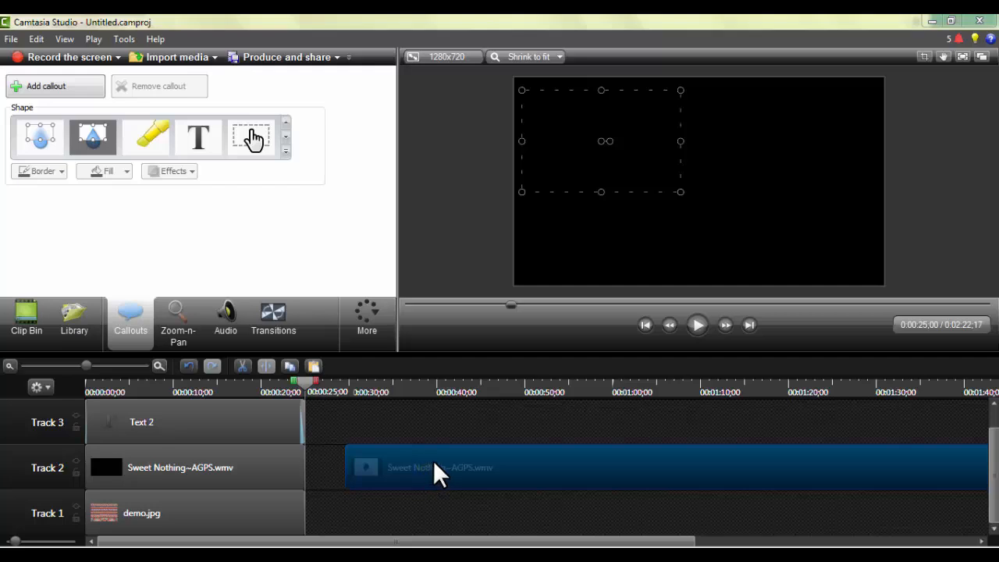
pyautogui.rightClick(436, 468)
pyautogui.click(469, 218)
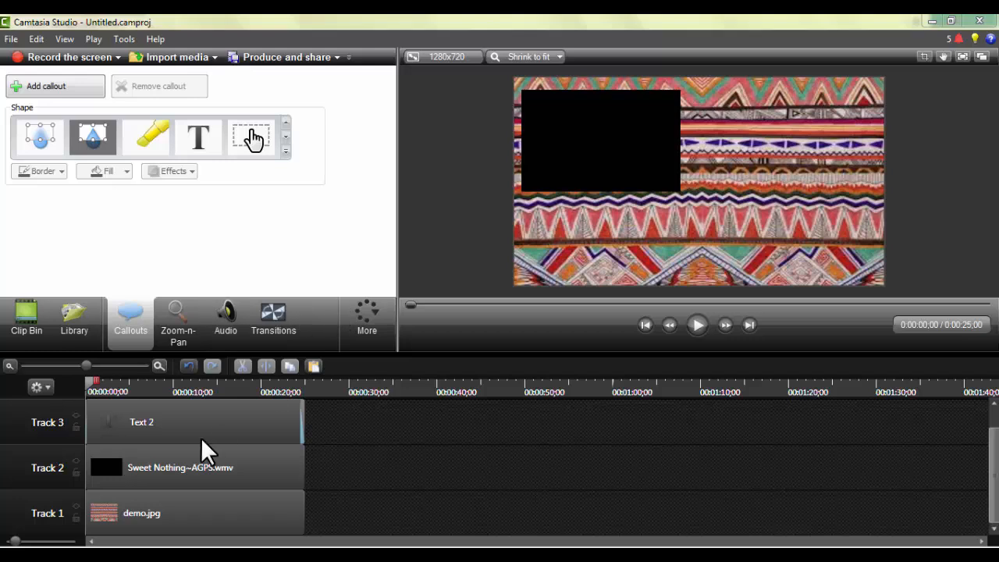
# Add a second text callout on Track 4 and extend it to a duration of 25 seconds.
pyautogui.click(200, 437)
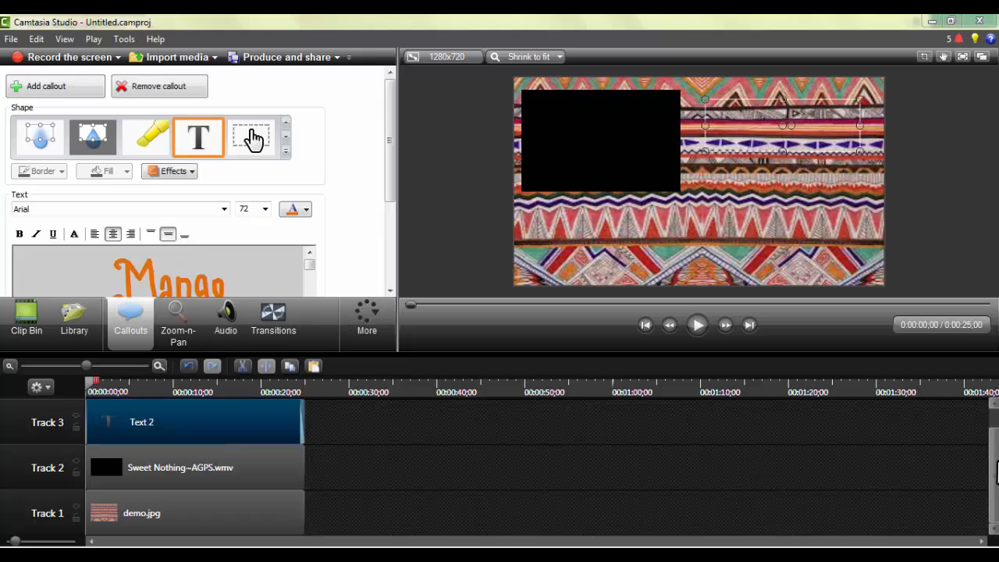
pyautogui.moveTo(997, 462); pyautogui.dragTo(995, 439)
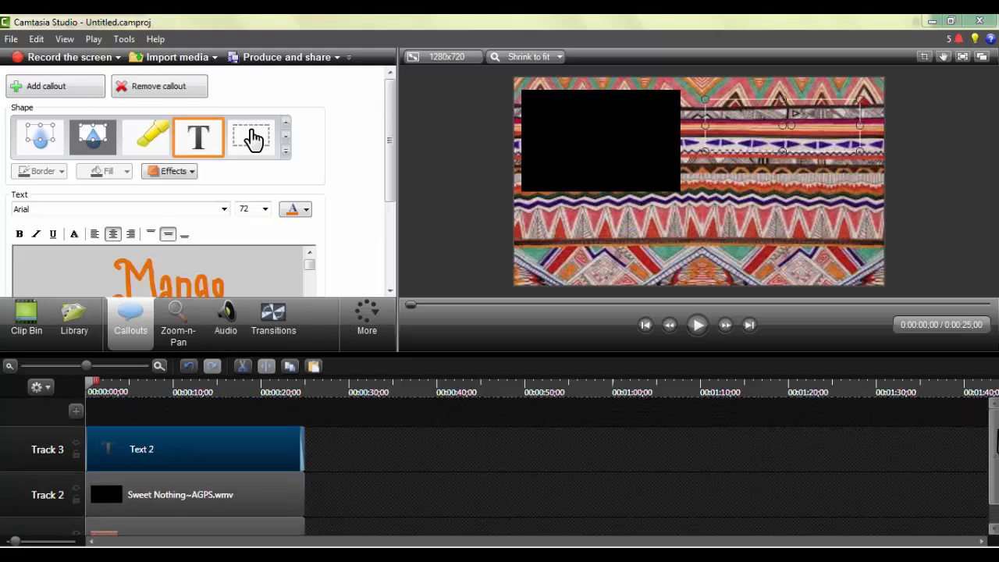
pyautogui.moveTo(388, 141); pyautogui.dragTo(396, 230)
pyautogui.scroll(3, 388, 149)
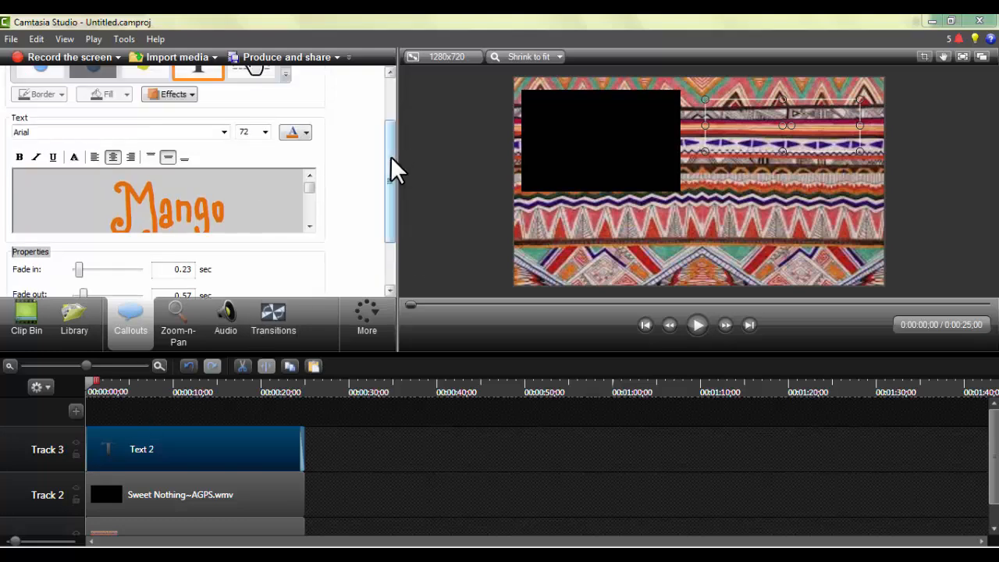
pyautogui.click(50, 85)
pyautogui.moveTo(145, 407); pyautogui.dragTo(302, 418)
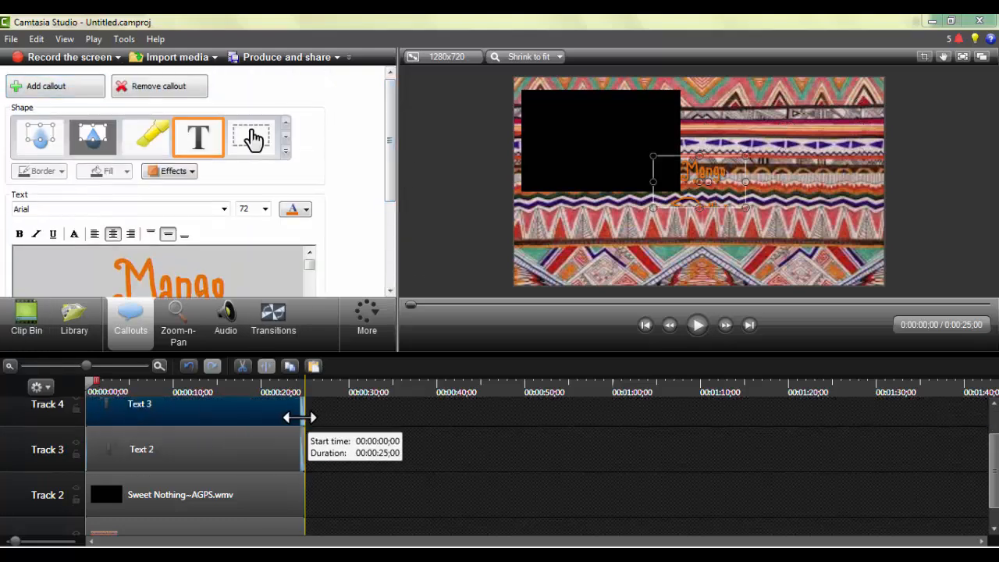
# Widen the new callout so its text fits on one line, placing it beside the video over the background.
pyautogui.moveTo(669, 187); pyautogui.dragTo(735, 147)
pyautogui.moveTo(813, 146); pyautogui.dragTo(860, 147)
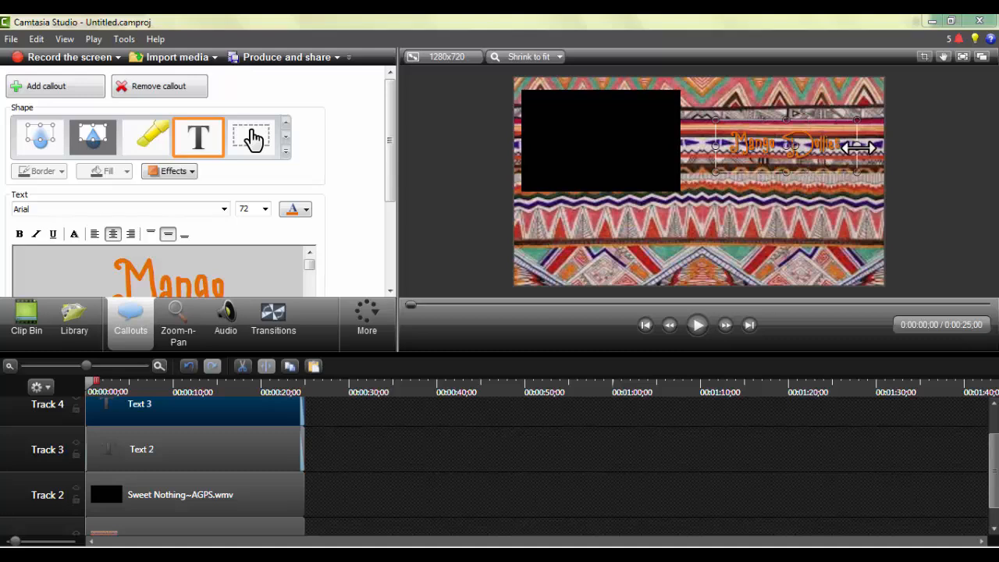
pyautogui.click(211, 467)
pyautogui.moveTo(725, 139); pyautogui.dragTo(726, 131)
pyautogui.click(209, 454)
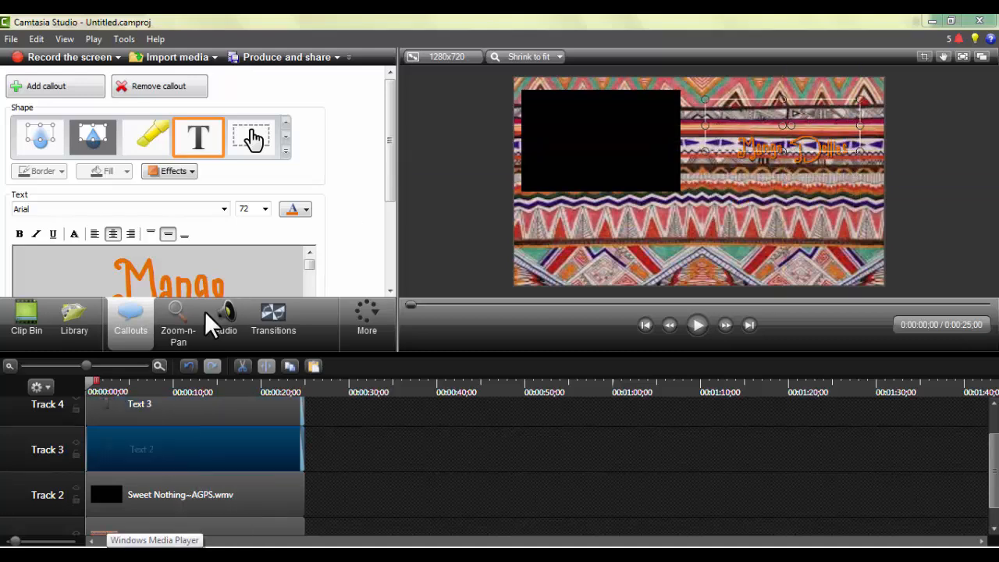
# Replace the text of the Track 3 callout with "Etsy".
pyautogui.click(303, 289)
pyautogui.press('BackSpace')
pyautogui.press('BackSpace')
pyautogui.press('BackSpace')
pyautogui.press('BackSpace')
pyautogui.press('BackSpace')
pyautogui.press('BackSpace')
pyautogui.press('BackSpace')
pyautogui.press('BackSpace')
pyautogui.press('BackSpace')
pyautogui.press('BackSpace')
pyautogui.press('BackSpace')
pyautogui.press('BackSpace')
pyautogui.press('BackSpace')
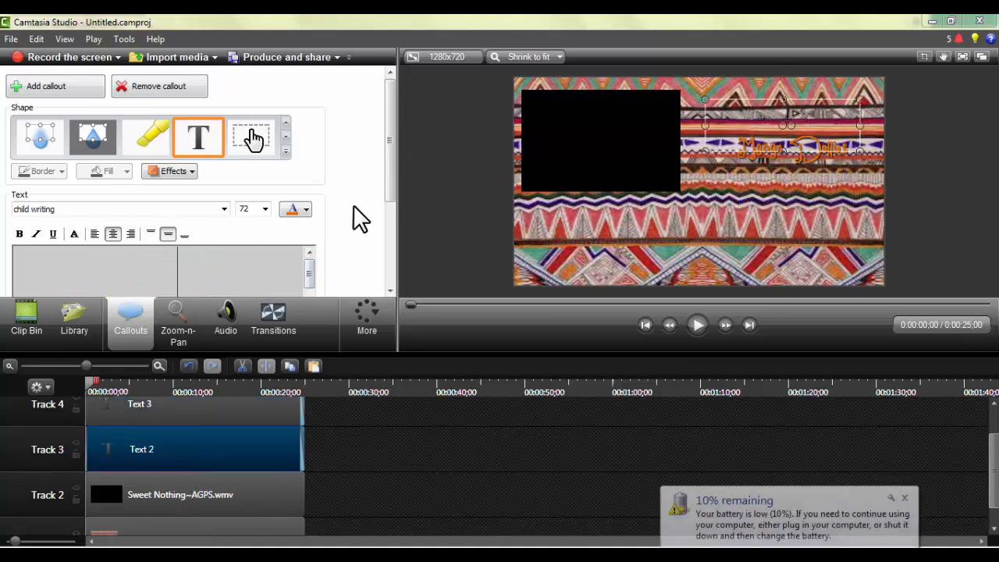
pyautogui.write('Etsy')
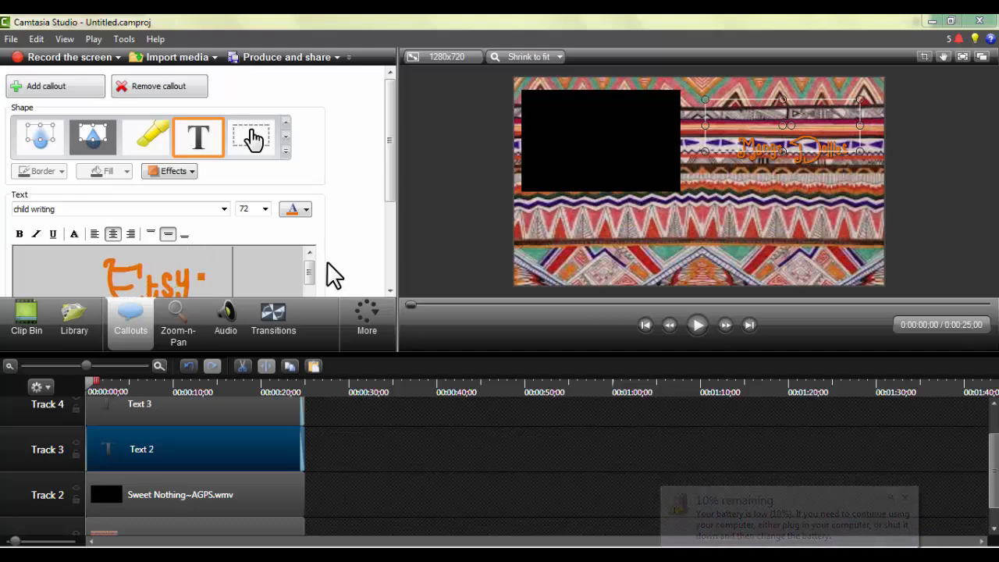
# Arrange the "Etsy" callout below "Mango Dollies" and enlarge the font of its whole text.
pyautogui.click(739, 141)
pyautogui.click(199, 457)
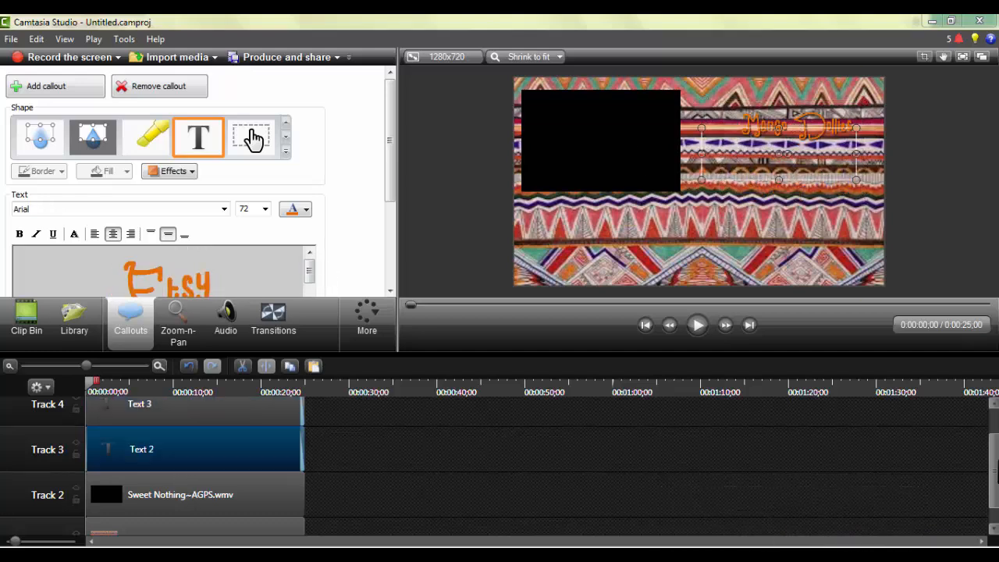
pyautogui.click(265, 209)
pyautogui.click(252, 367)
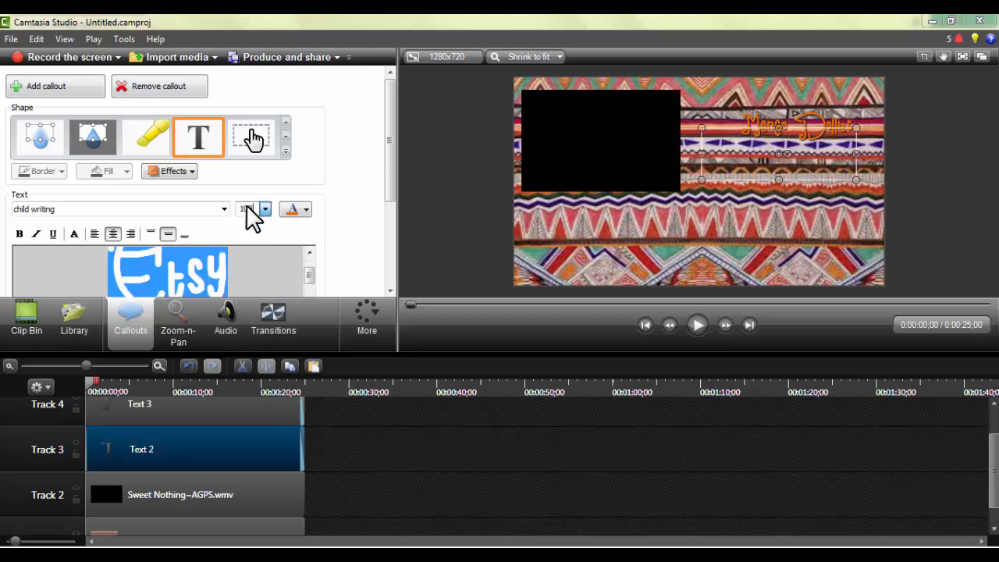
# Set the "Etsy" callout's fade-in to 0.00 seconds and move it up closer beneath "Mango Dollies".
pyautogui.scroll(-3, 40, 206)
pyautogui.moveTo(78, 193); pyautogui.dragTo(60, 195)
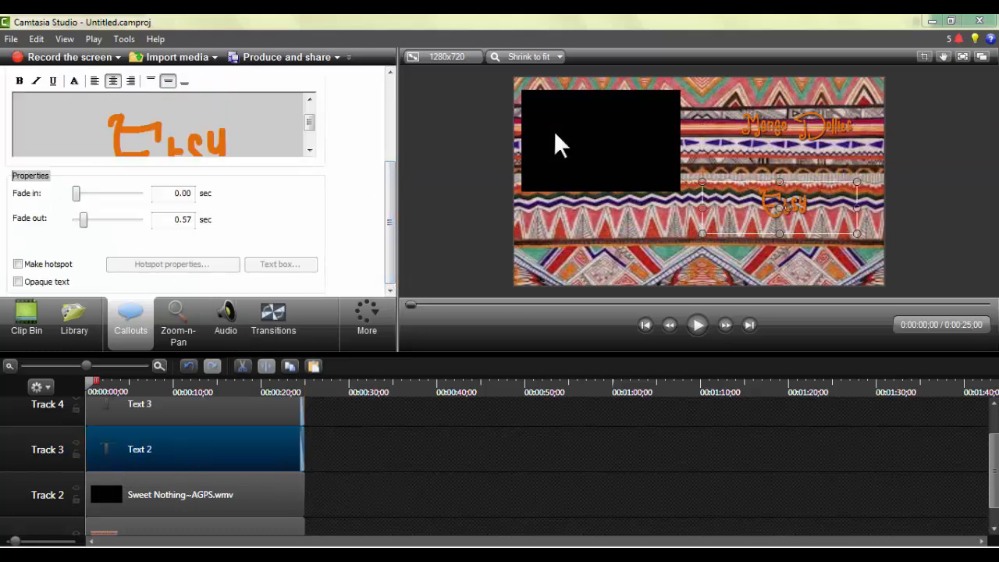
pyautogui.moveTo(722, 195); pyautogui.dragTo(662, 174)
pyautogui.scroll(1, 373, 160)
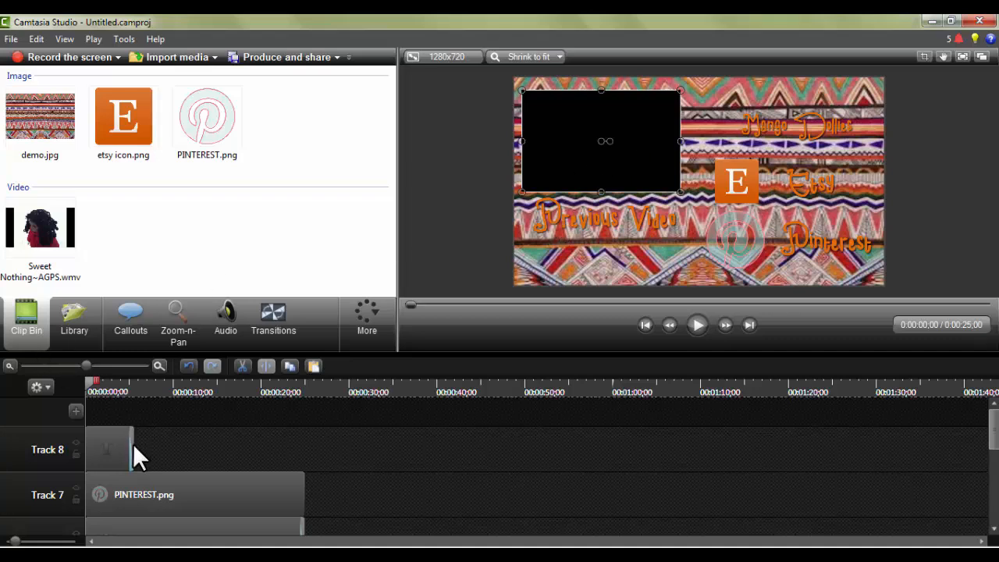
# Extend the Track 8 callout to the end of the other clips and open the visual properties of the "Previous Video" text.
pyautogui.moveTo(131, 456); pyautogui.dragTo(301, 454)
pyautogui.moveTo(995, 431); pyautogui.dragTo(996, 517)
pyautogui.click(365, 306)
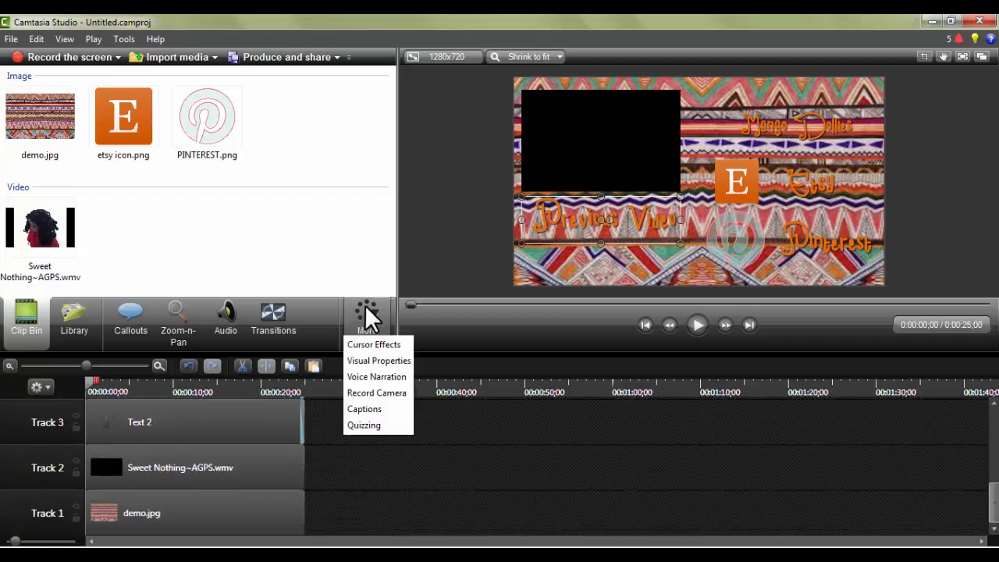
pyautogui.click(353, 359)
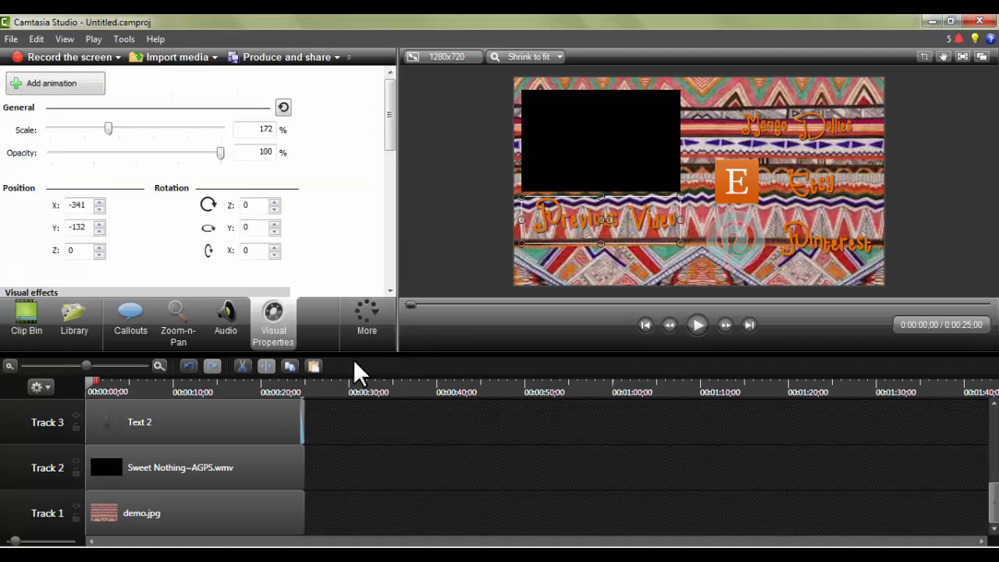
# Move the "Etsy" text callout on Track 3 off the canvas past its right edge.
pyautogui.click(150, 426)
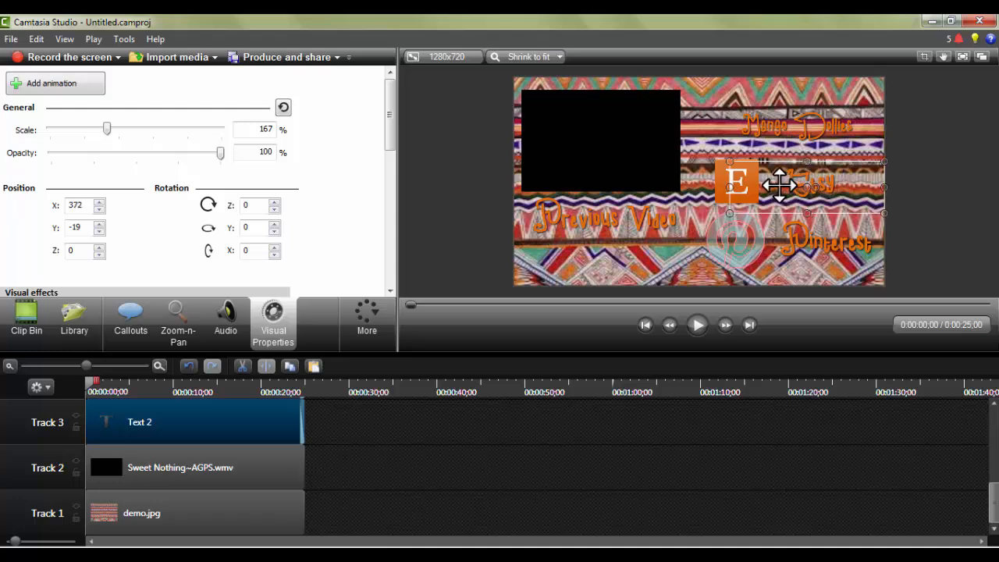
pyautogui.moveTo(781, 183); pyautogui.dragTo(894, 183)
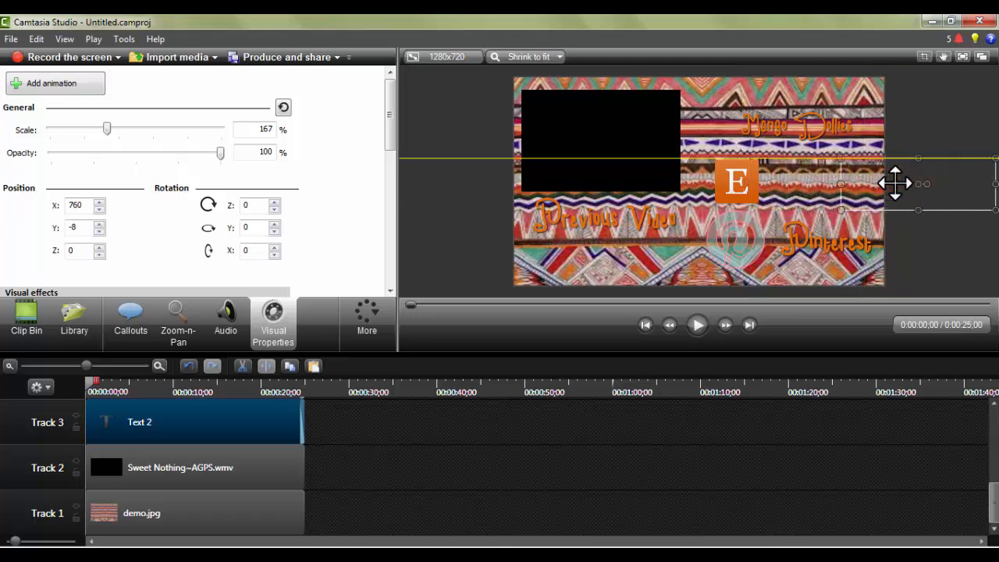
pyautogui.click(746, 181)
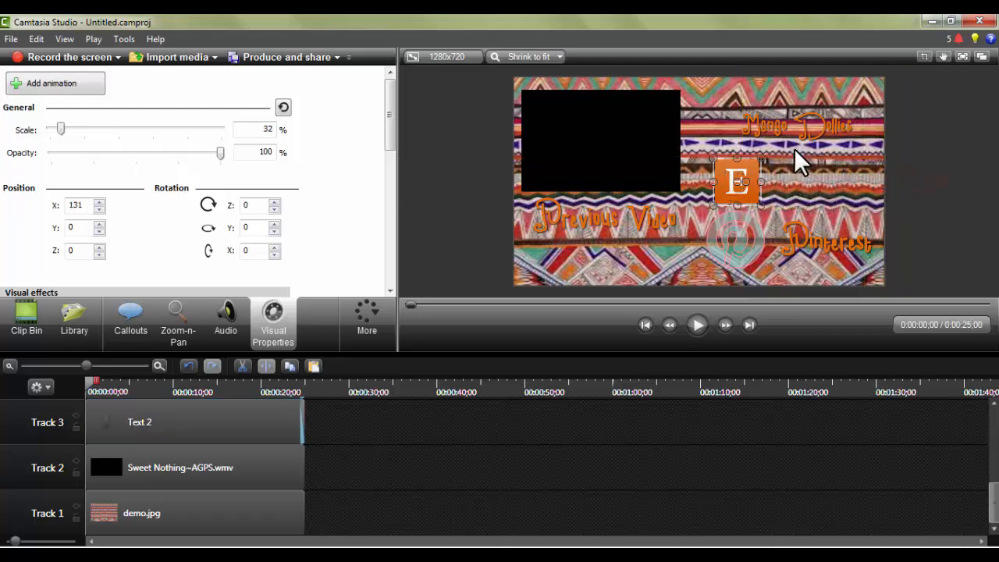
pyautogui.click(198, 418)
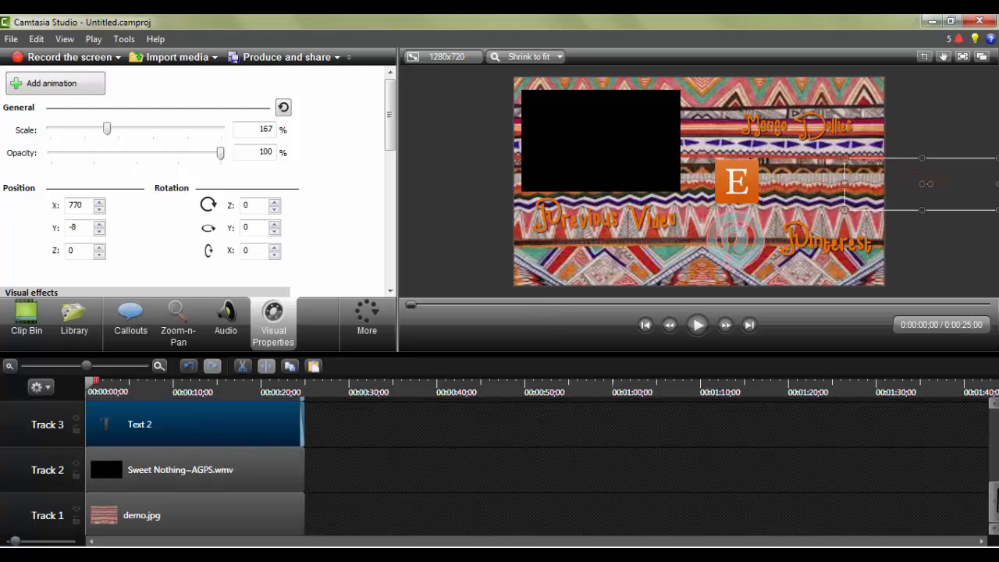
# Move the etsy icon.png clip from Track 5 onto Track 4, after the Text 3 clip.
pyautogui.scroll(3, 546, 468)
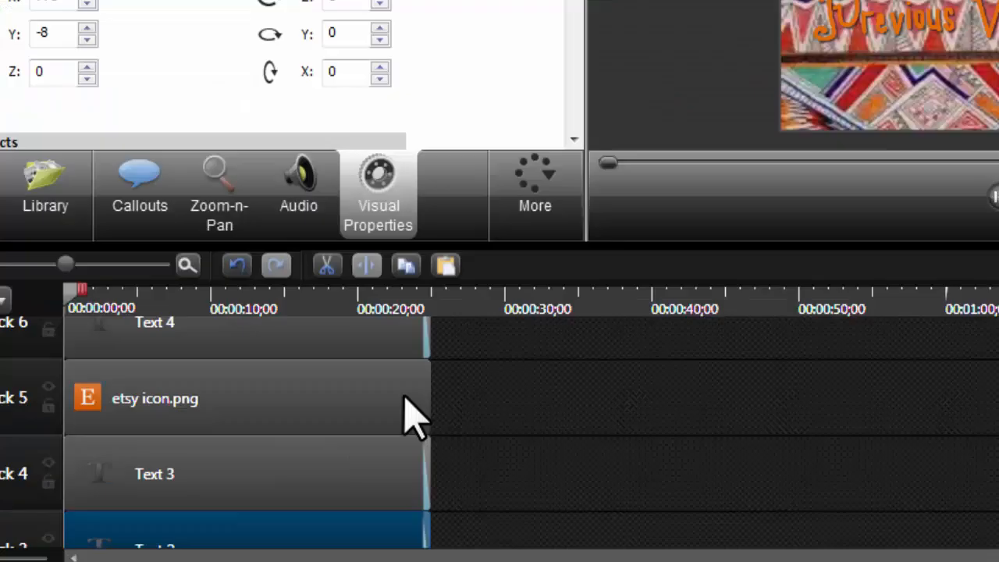
pyautogui.moveTo(411, 417); pyautogui.dragTo(677, 495)
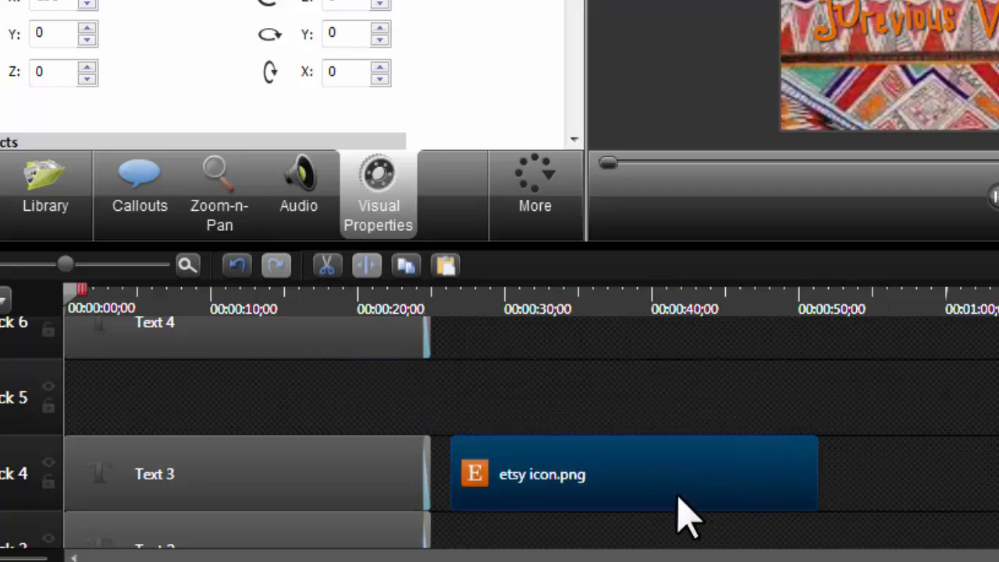
# Move the Text 3 clip up to Track 5 and place etsy icon.png at the start of Track 4.
pyautogui.moveTo(303, 477); pyautogui.dragTo(292, 400)
pyautogui.moveTo(662, 511); pyautogui.dragTo(216, 484)
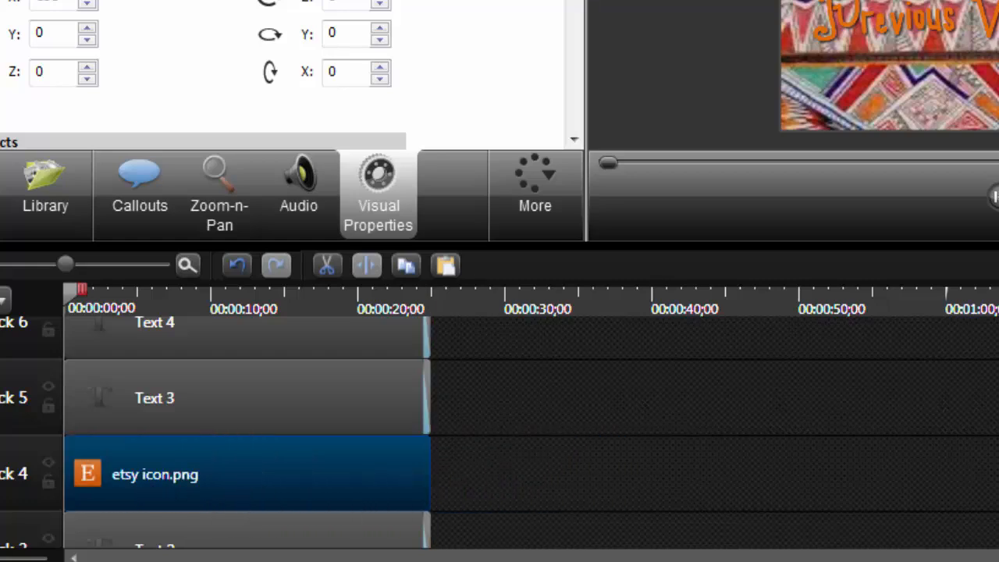
# Group the etsy icon.png clip on Track 4 with the Text 2 clip on Track 3.
pyautogui.scroll(-3, 246, 433)
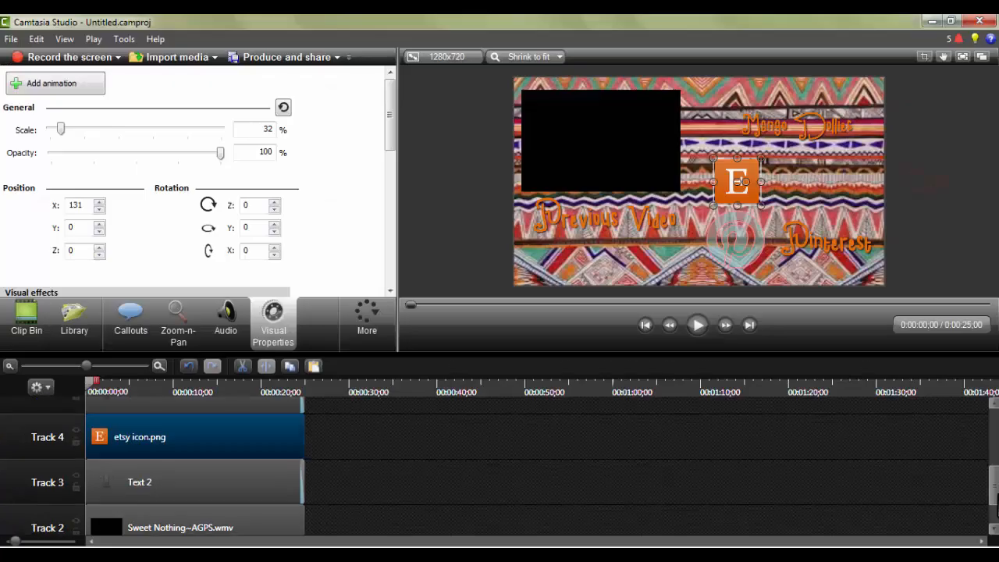
pyautogui.click(328, 425)
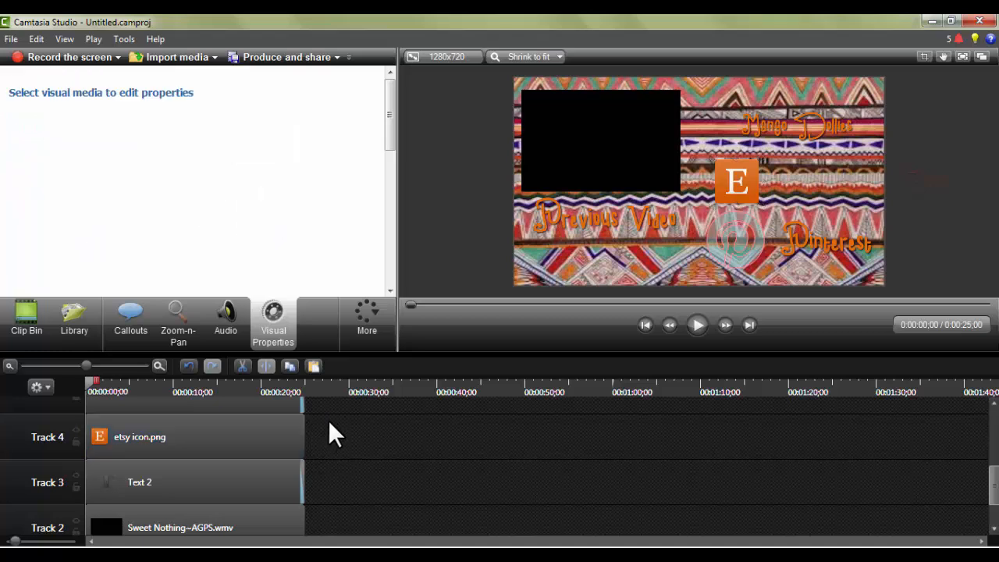
pyautogui.moveTo(317, 445); pyautogui.dragTo(277, 463)
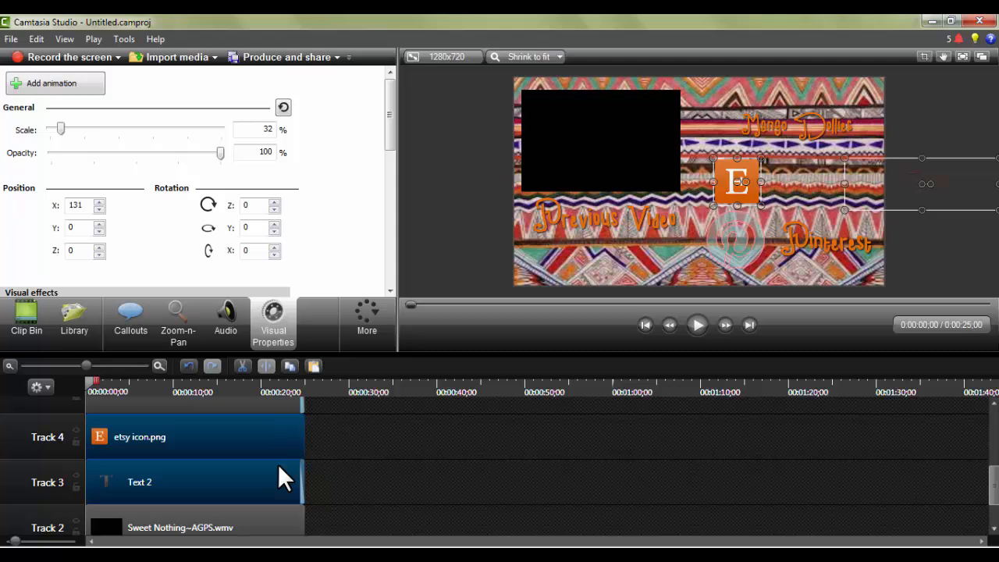
pyautogui.rightClick(283, 478)
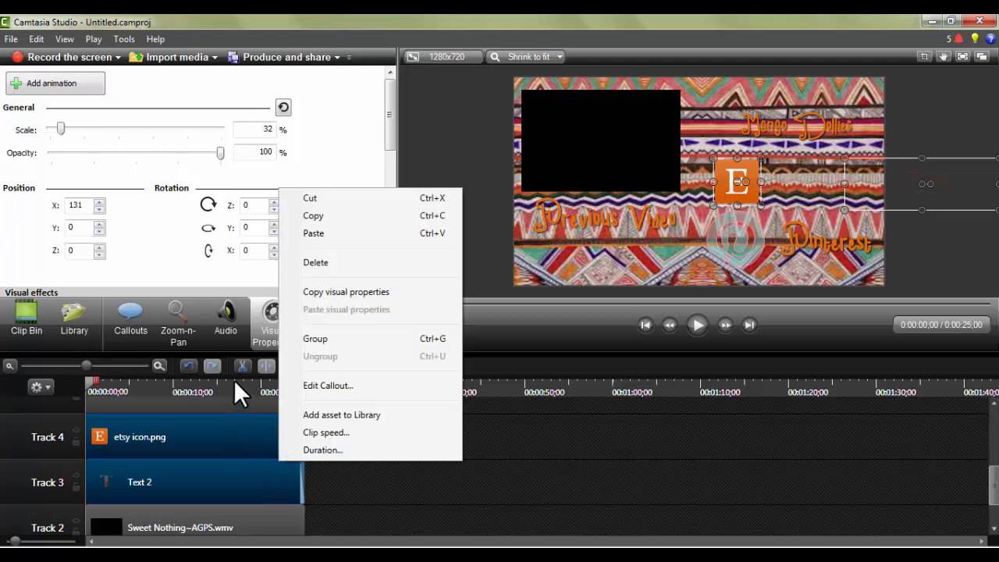
pyautogui.click(296, 341)
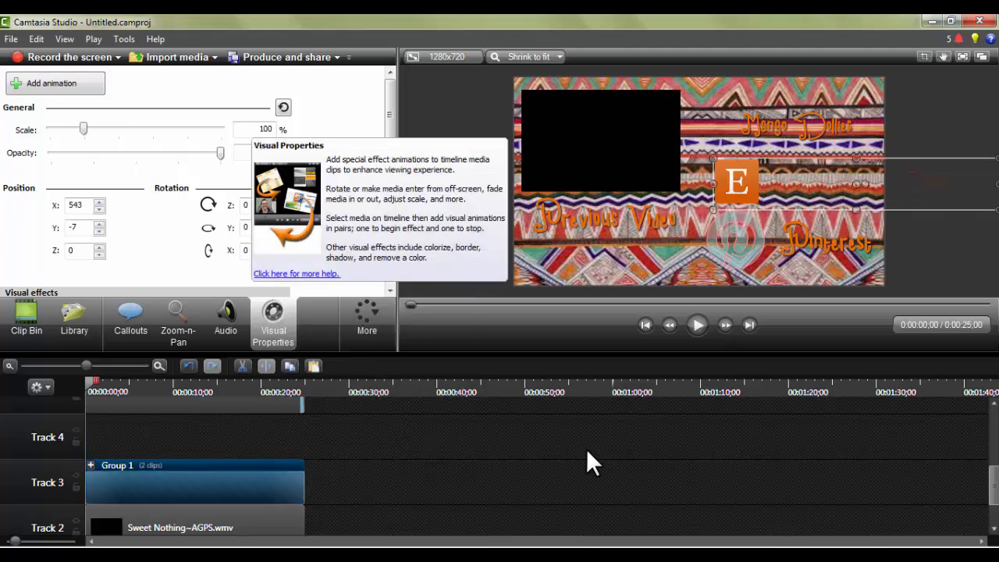
# Move the grouped Etsy icon and text off the canvas past its right edge, to about X 715.
pyautogui.moveTo(995, 498); pyautogui.dragTo(997, 472)
pyautogui.click(132, 494)
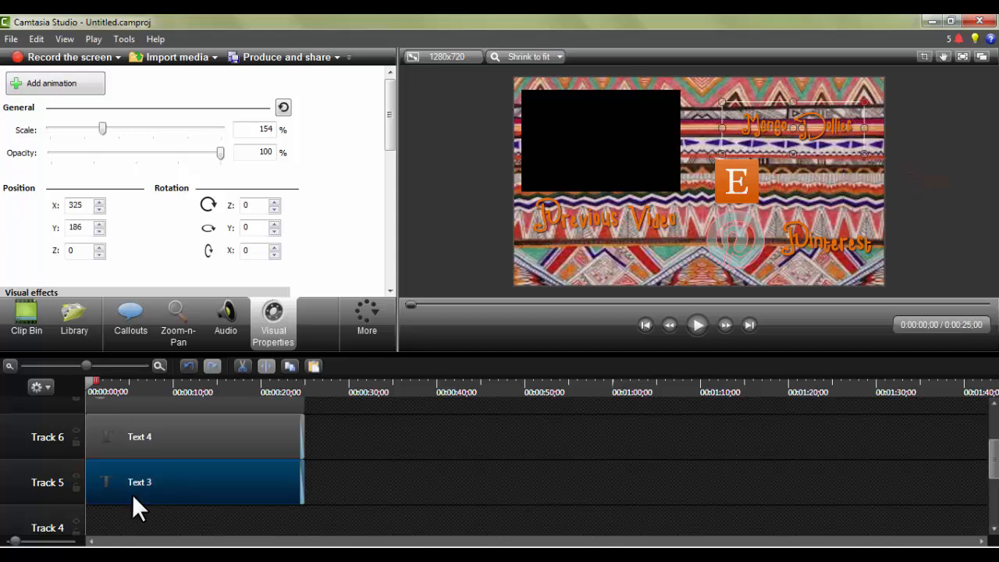
pyautogui.click(160, 437)
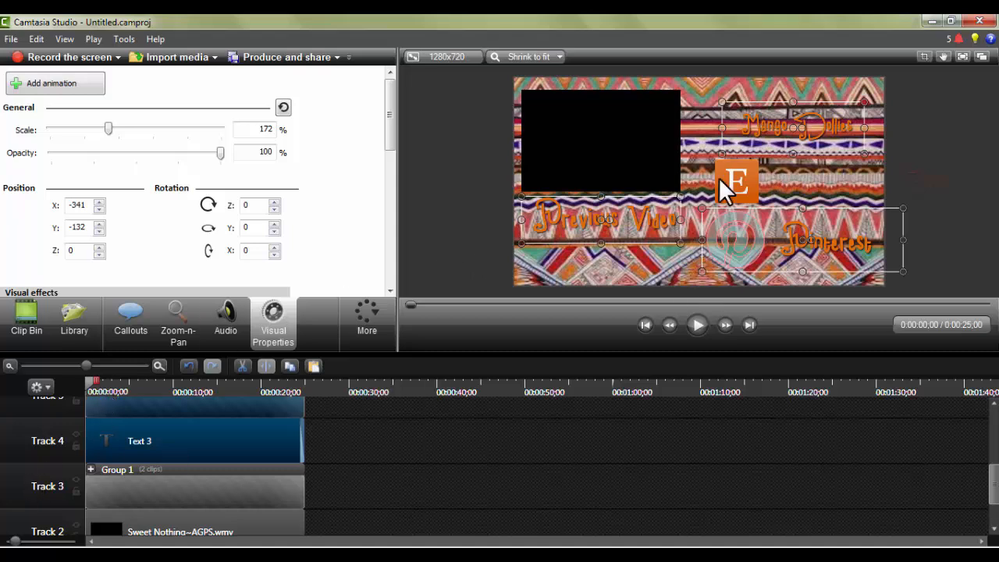
pyautogui.moveTo(719, 178); pyautogui.dragTo(890, 175)
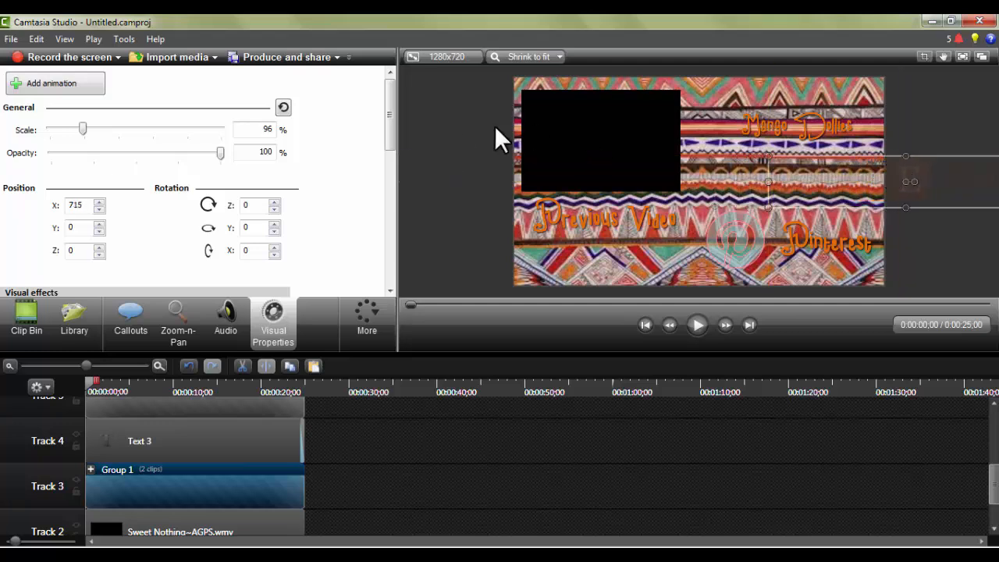
# Add a lengthened animation that slides the Etsy group in beneath "Mango Dollies" at about X 164, Y -2, with a 360° Z rotation.
pyautogui.click(73, 89)
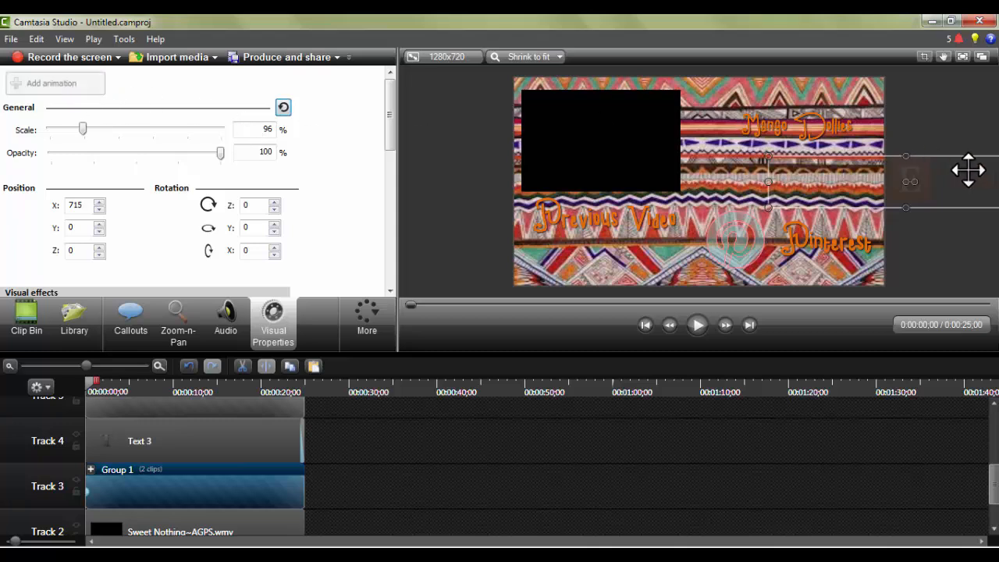
pyautogui.moveTo(975, 174); pyautogui.dragTo(820, 178)
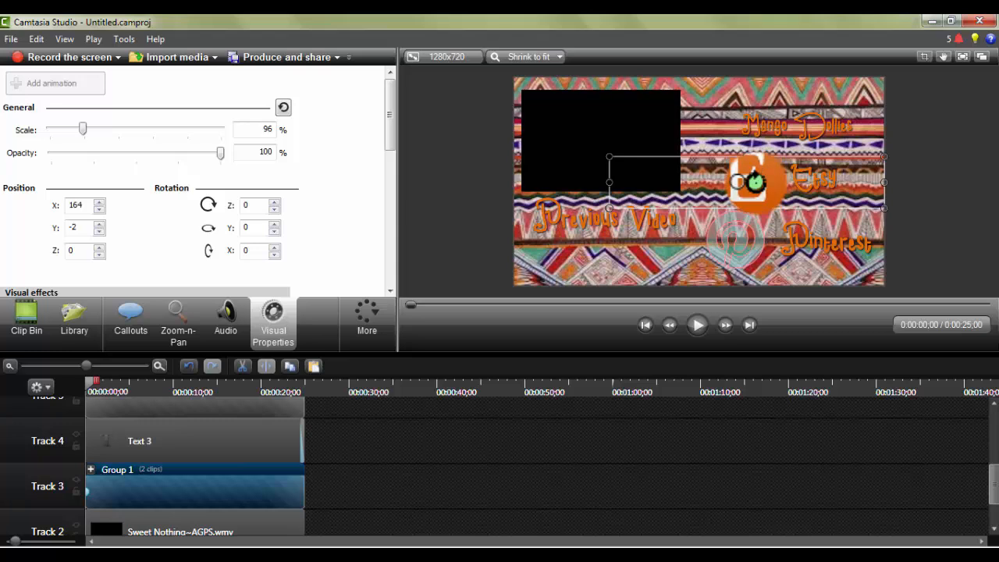
pyautogui.moveTo(754, 182); pyautogui.dragTo(812, 183)
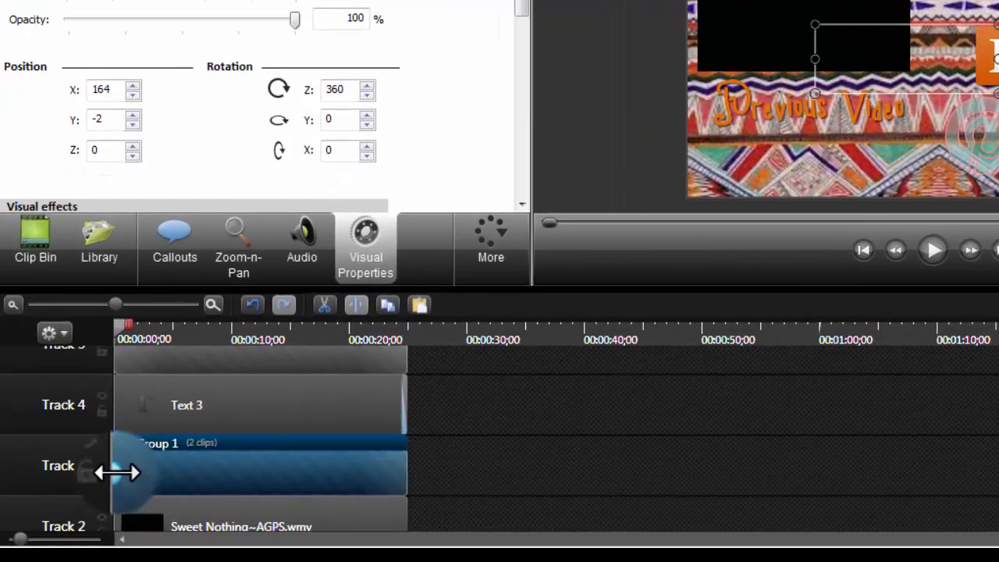
pyautogui.moveTo(112, 471); pyautogui.dragTo(143, 473)
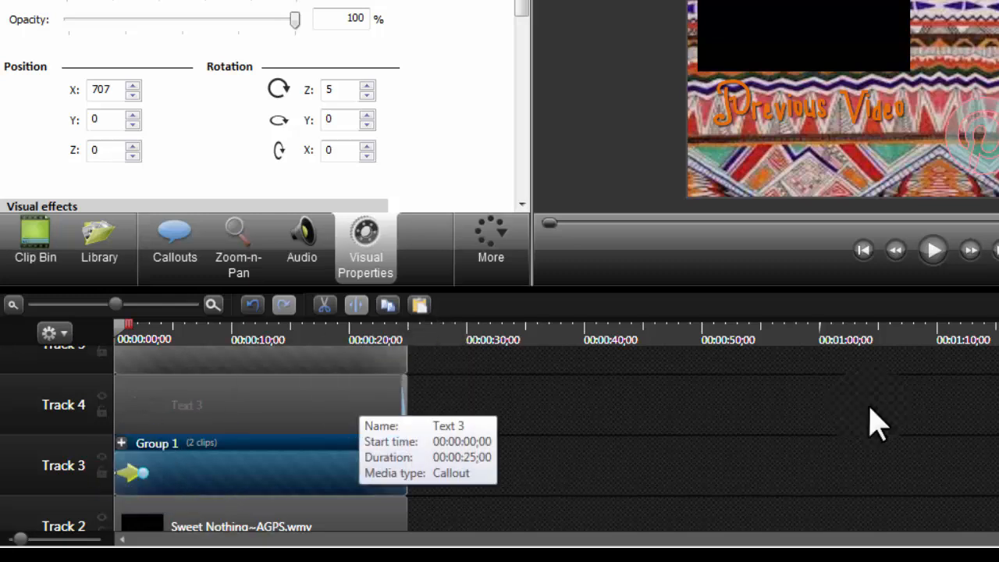
# Select the Pinterest icon and text group on the canvas and move the playhead back to the timeline start.
pyautogui.scroll(-2, 556, 438)
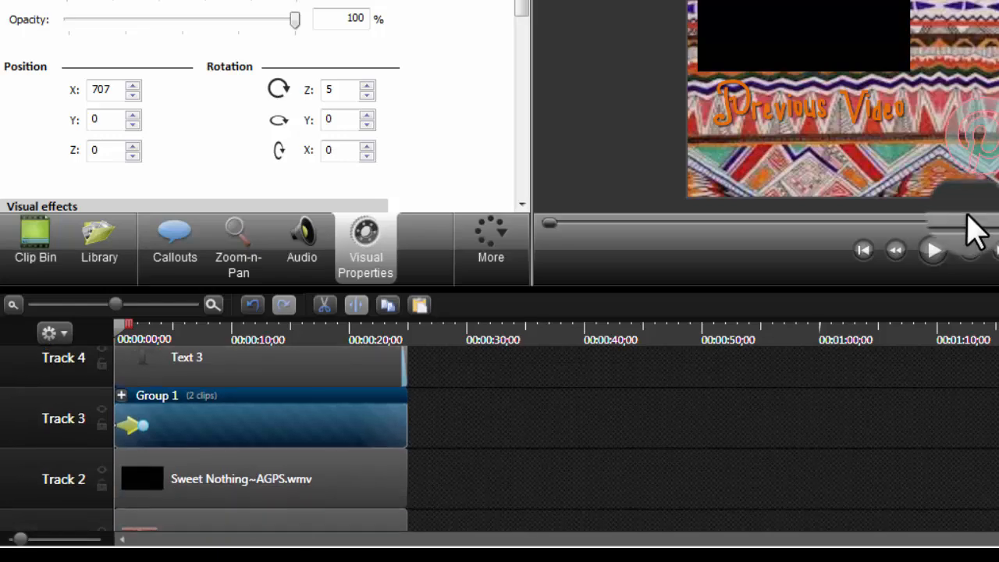
pyautogui.click(986, 150)
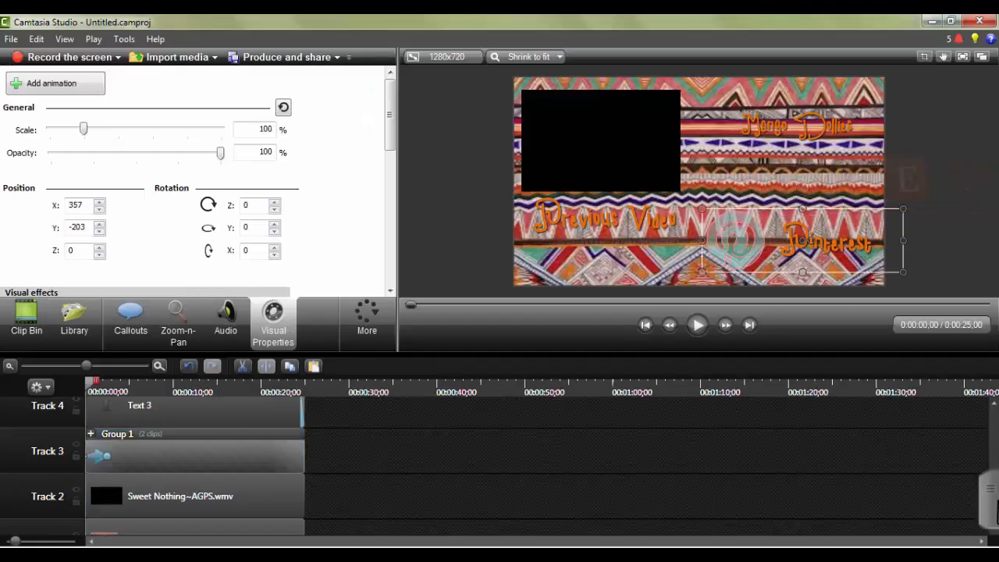
pyautogui.click(990, 519)
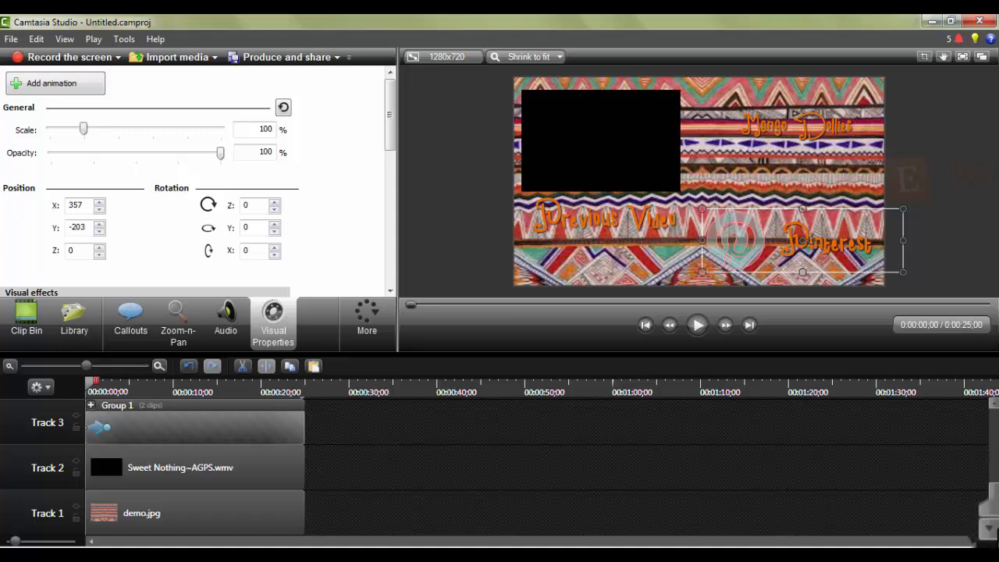
pyautogui.moveTo(992, 497); pyautogui.dragTo(996, 462)
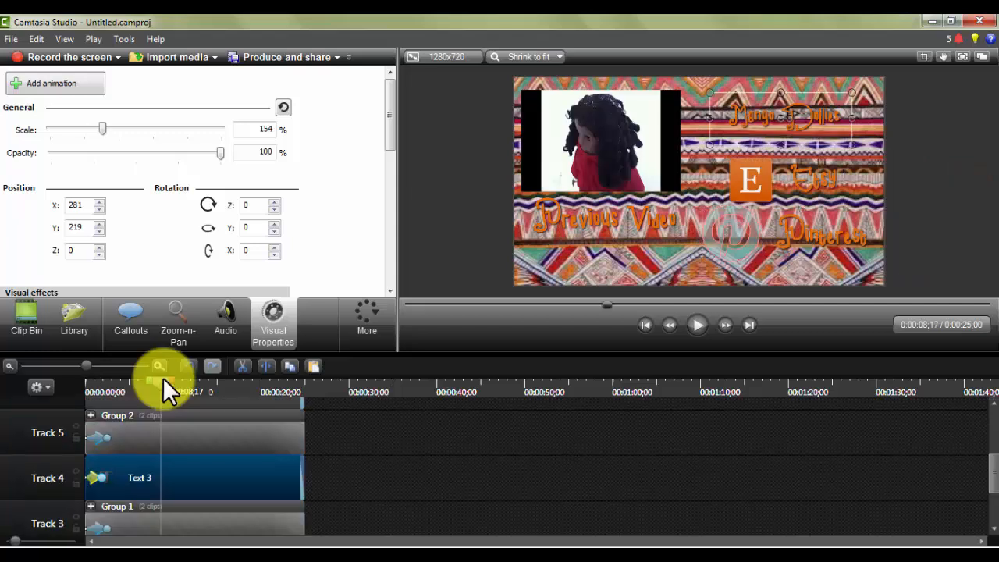
pyautogui.moveTo(163, 382); pyautogui.dragTo(2, 398)
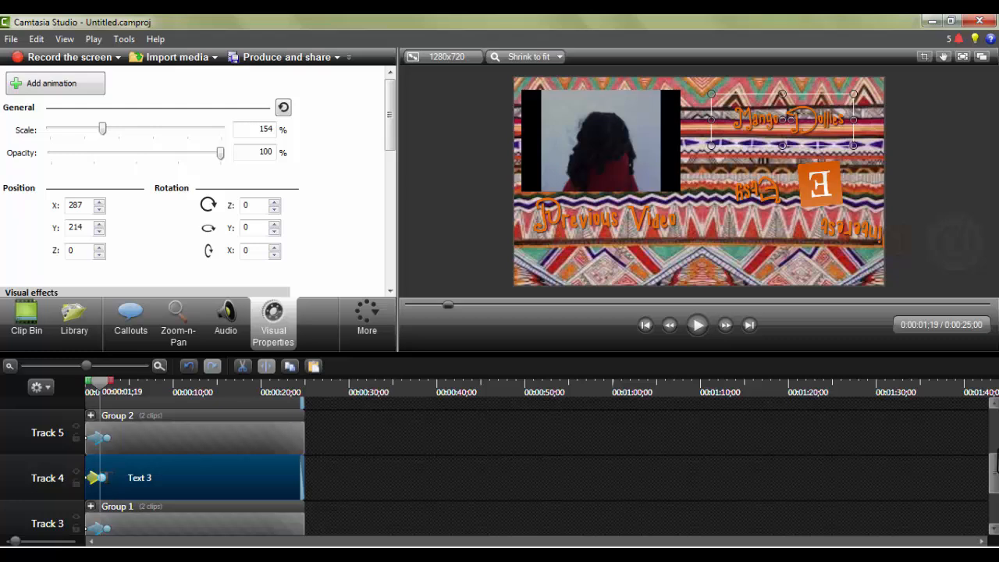
# Delete the visual animation on the "Mango Dollies" text clip on Track 4 and return the playhead to the start.
pyautogui.moveTo(996, 473)
pyautogui.mouseDown()
pyautogui.moveTo(996, 511)
pyautogui.moveTo(996, 485)
pyautogui.mouseUp()
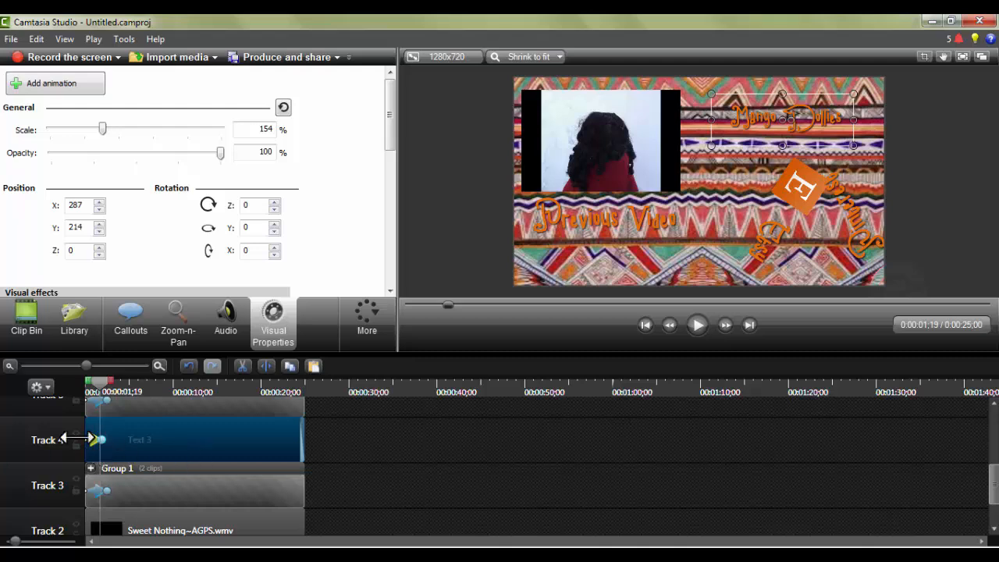
pyautogui.rightClick(91, 439)
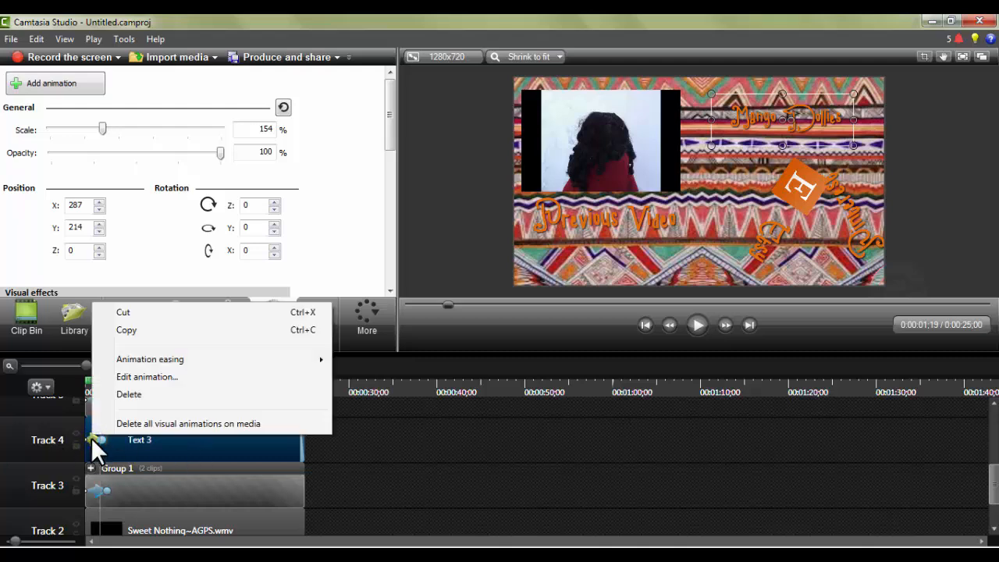
pyautogui.click(103, 398)
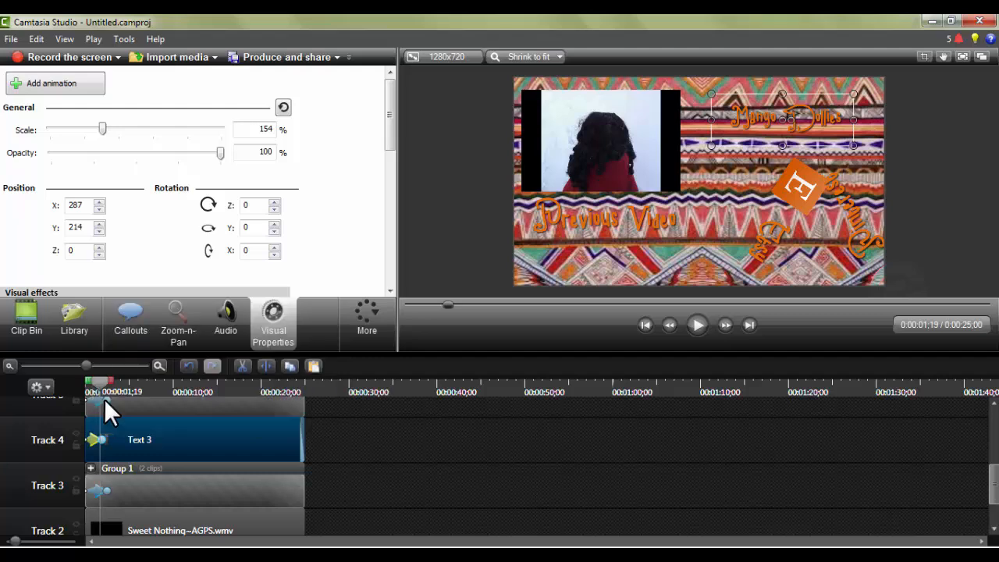
pyautogui.moveTo(98, 380); pyautogui.dragTo(53, 381)
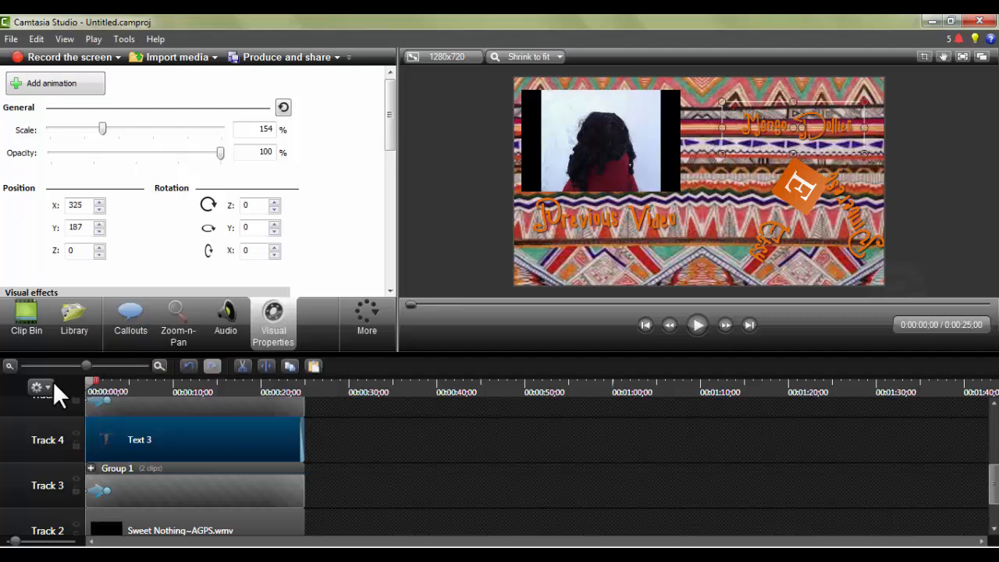
# Play the timeline to 0:00:10;22 and split the video, text clips and groups above the background at that point.
pyautogui.press('space')
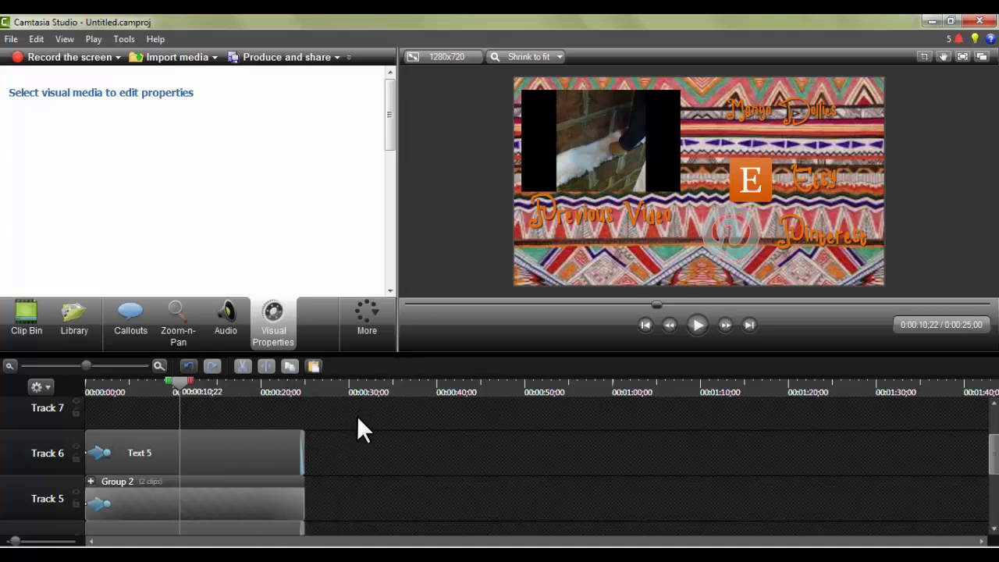
pyautogui.moveTo(307, 433); pyautogui.dragTo(244, 547)
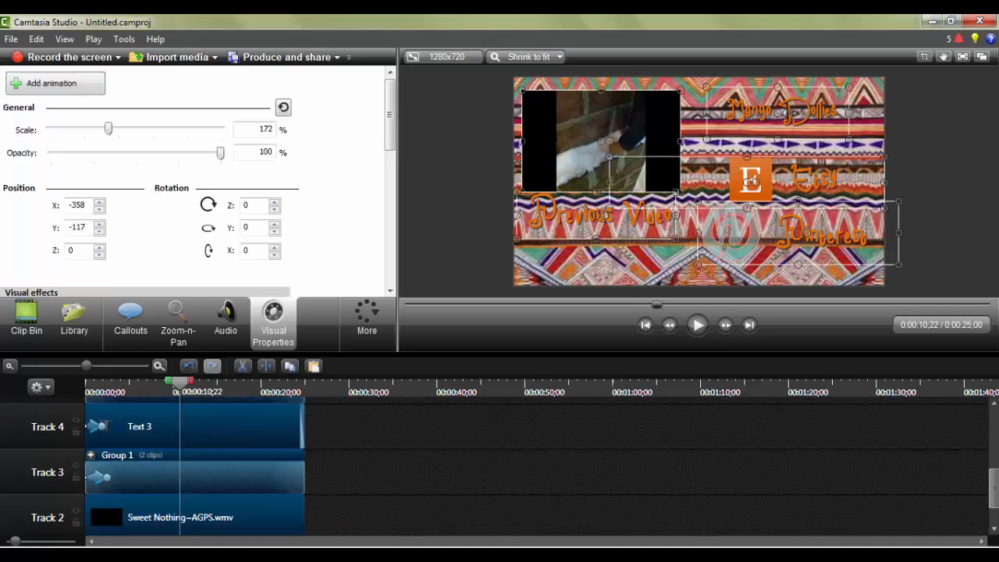
pyautogui.click(264, 368)
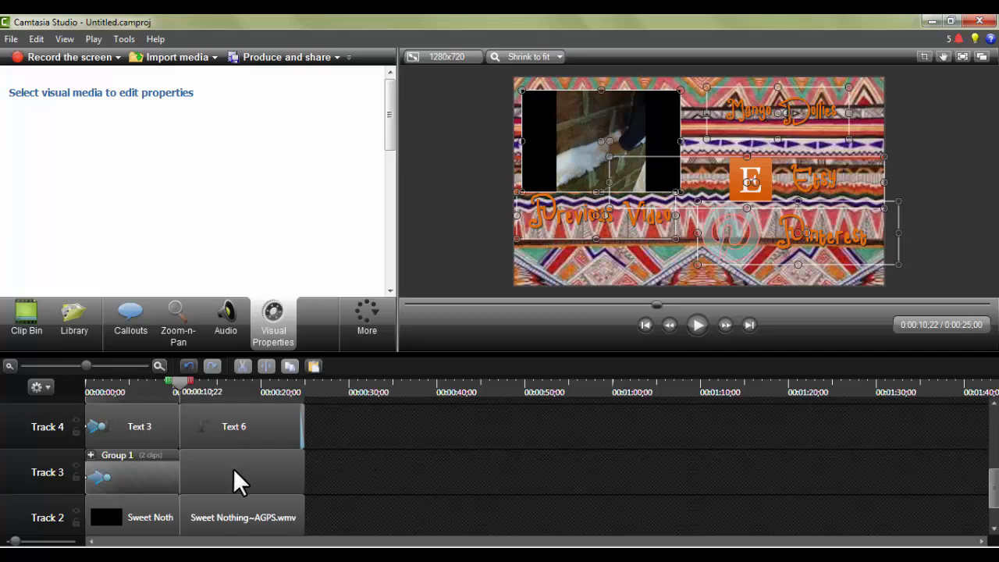
# Delete the portions of the video, text clips and groups that follow the split at 0:00:10;22.
pyautogui.click(261, 515)
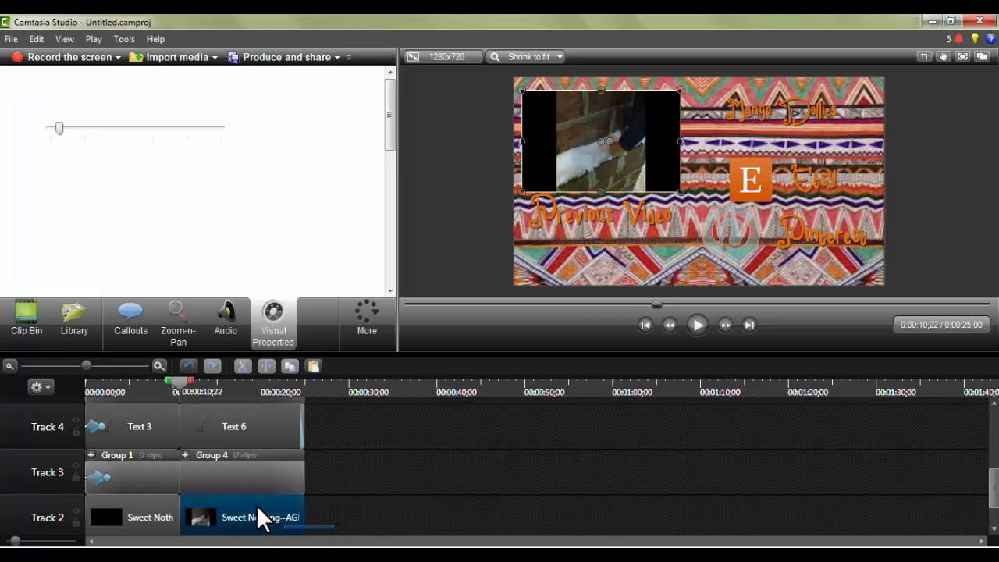
pyautogui.moveTo(256, 506)
pyautogui.mouseDown()
pyautogui.moveTo(229, 378)
pyautogui.moveTo(247, 514)
pyautogui.mouseUp()
pyautogui.scroll(-2, 255, 436)
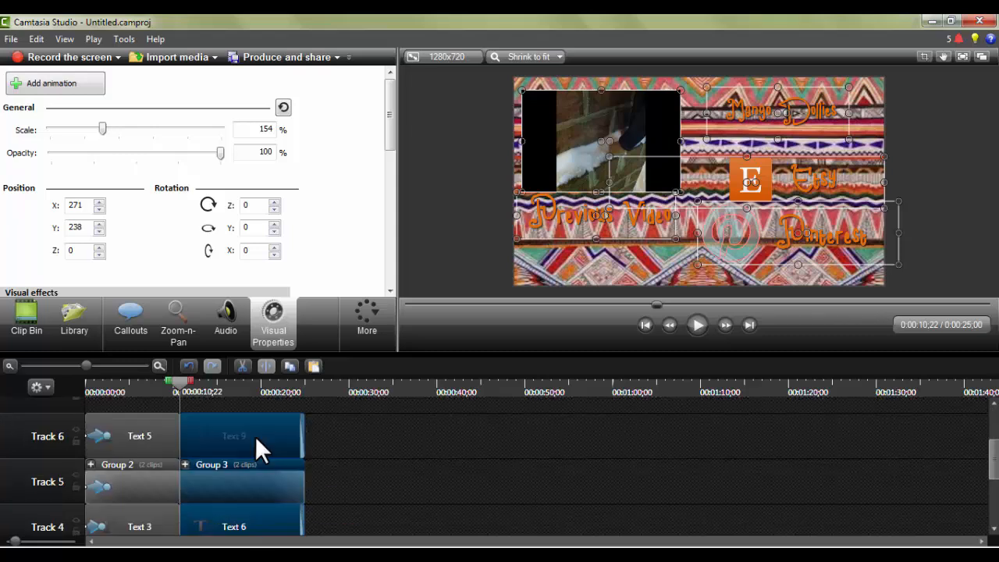
pyautogui.rightClick(255, 437)
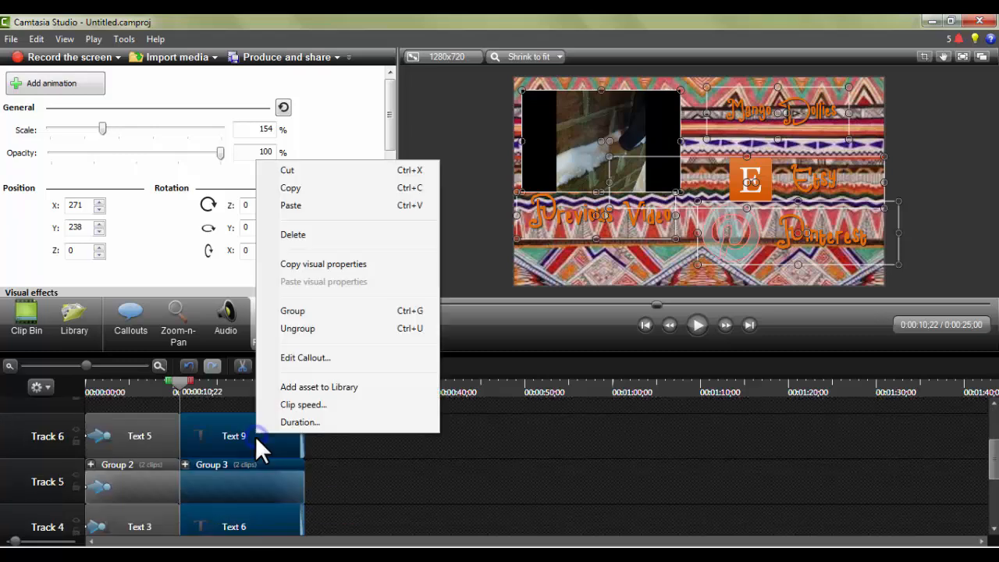
pyautogui.click(302, 236)
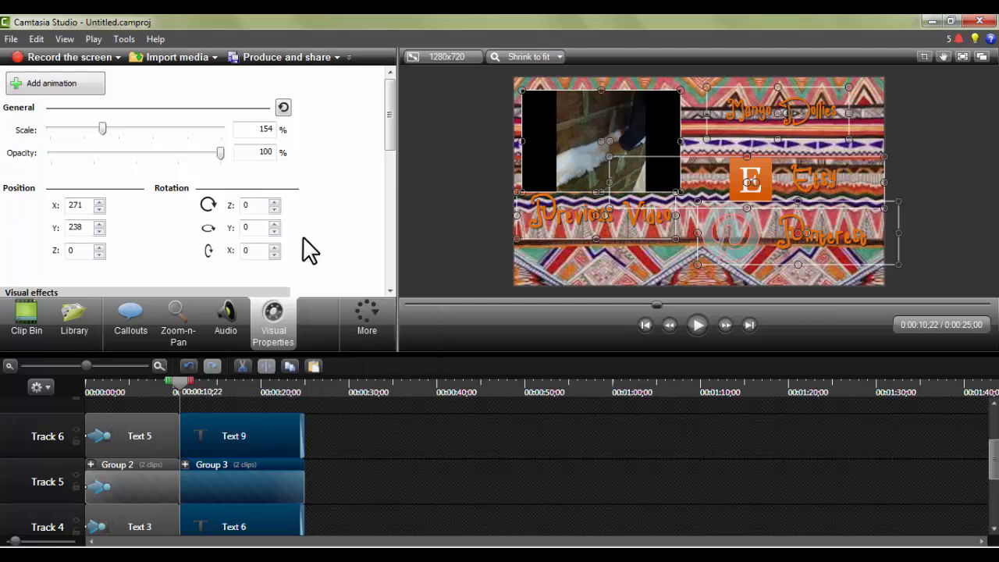
# Browse the available transitions and preview the Cube rotate transition.
pyautogui.click(360, 315)
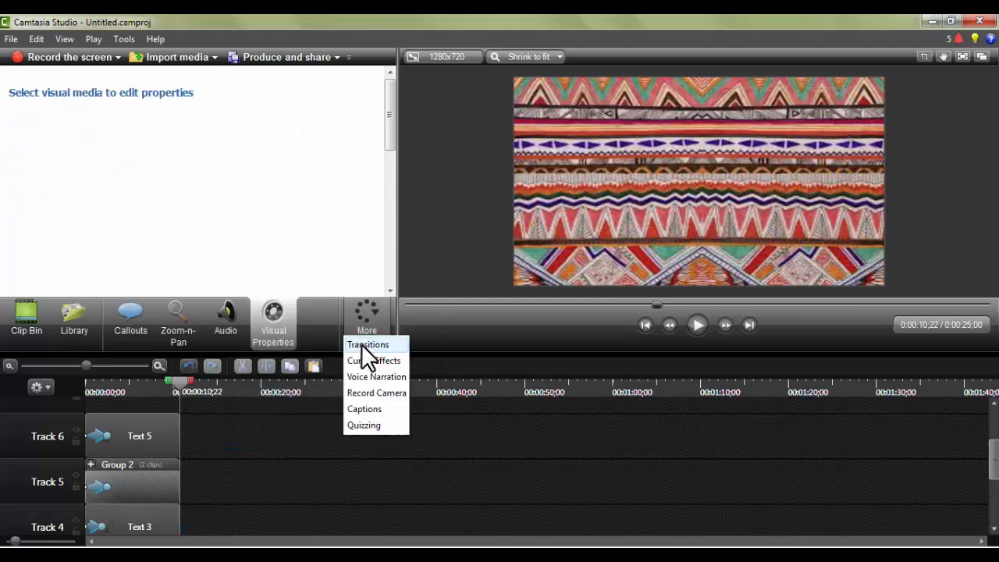
pyautogui.click(362, 344)
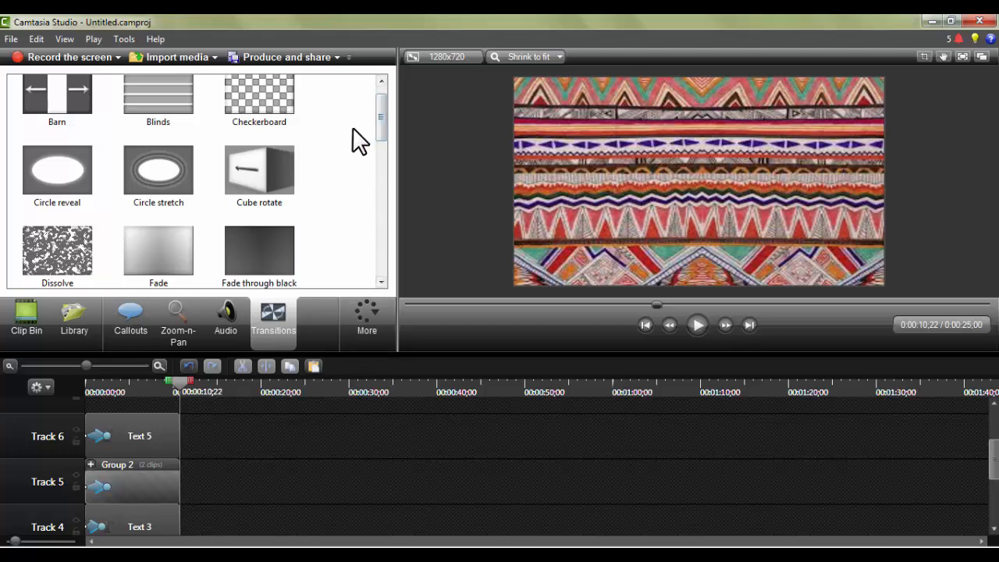
pyautogui.moveTo(385, 123); pyautogui.dragTo(384, 105)
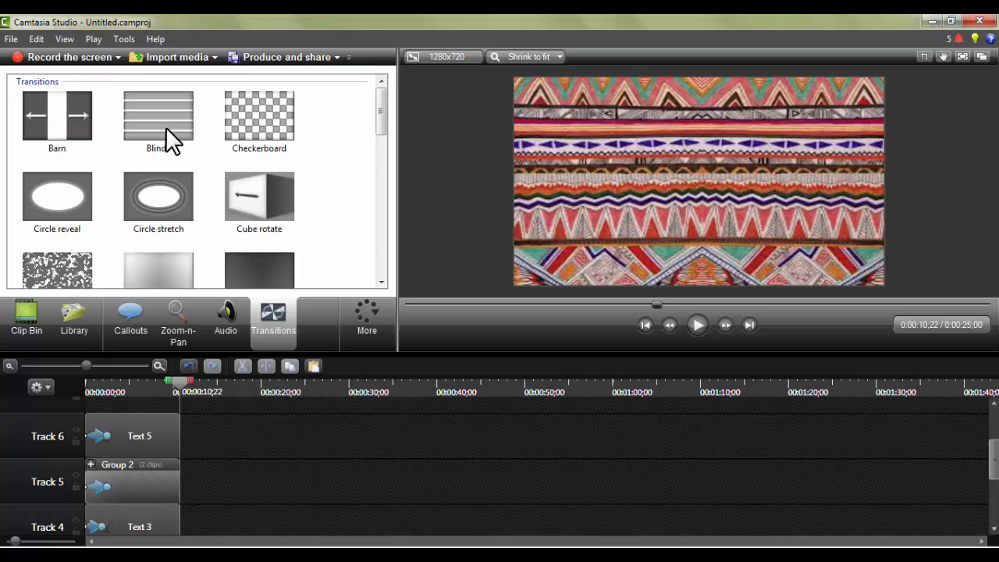
pyautogui.click(258, 199)
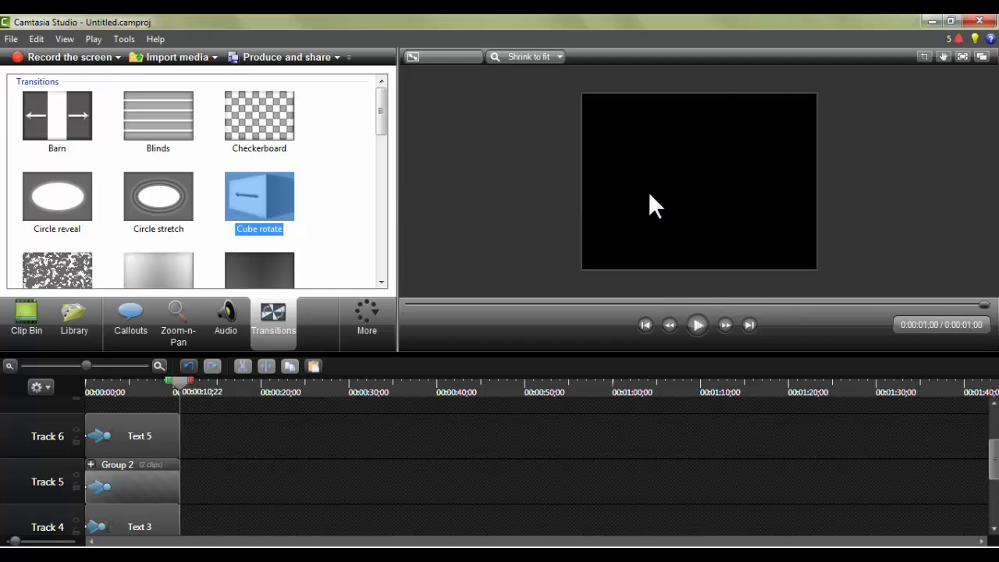
pyautogui.click(227, 207)
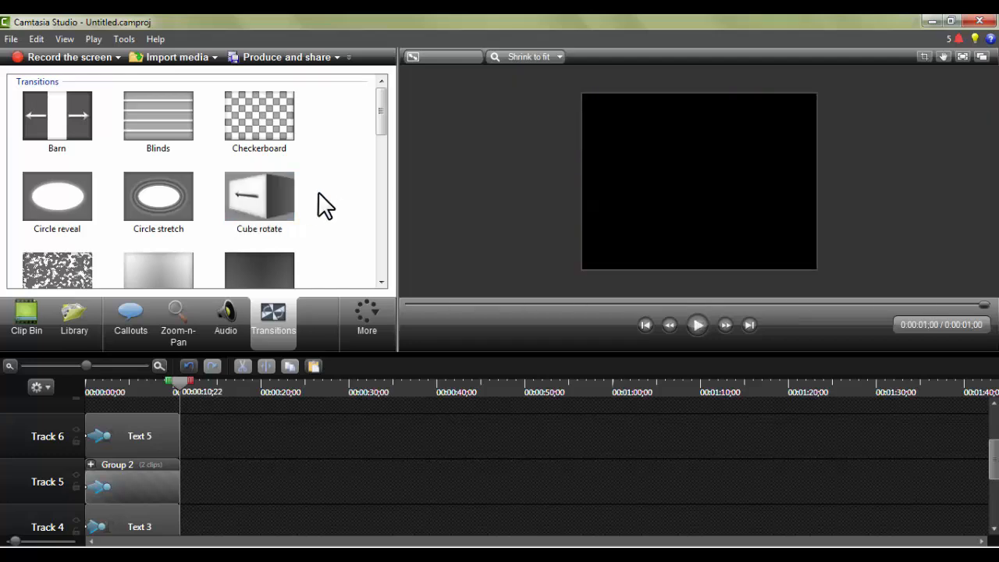
# Apply the Glow transition to the end of the Text 5 clip on Track 6.
pyautogui.moveTo(379, 109); pyautogui.dragTo(381, 148)
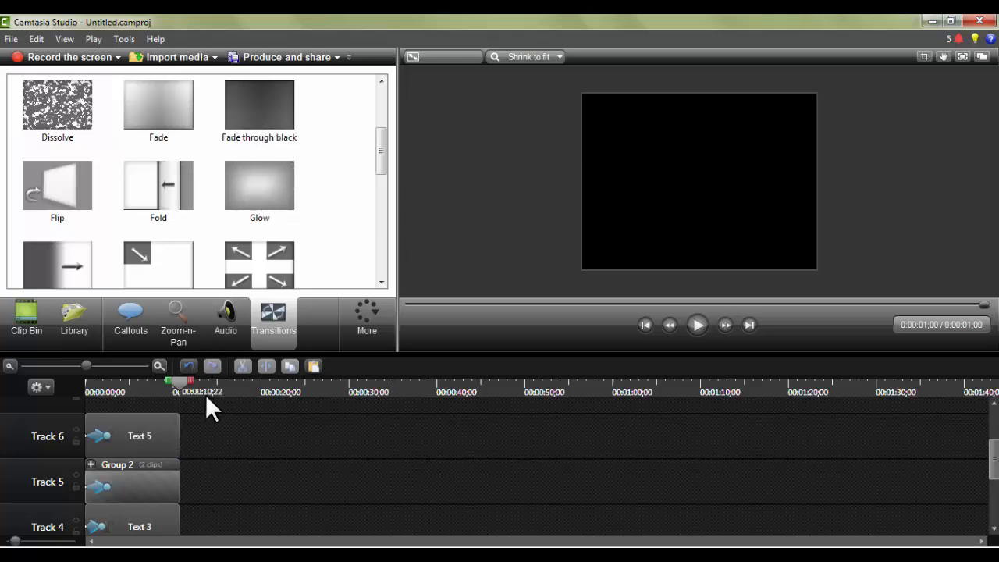
pyautogui.moveTo(282, 182)
pyautogui.mouseDown()
pyautogui.moveTo(223, 225)
pyautogui.moveTo(214, 245)
pyautogui.moveTo(174, 439)
pyautogui.mouseUp()
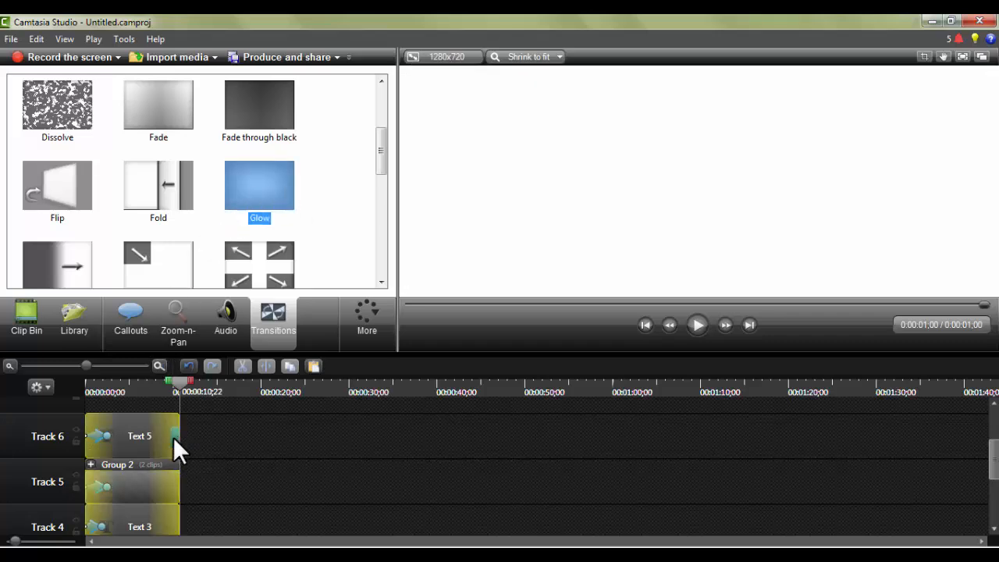
# Apply the Glow transition to the ends of the remaining clips on Tracks 5 to 1, including both groups, the video and demo.jpg.
pyautogui.moveTo(250, 187); pyautogui.dragTo(173, 467)
pyautogui.moveTo(288, 178); pyautogui.dragTo(178, 528)
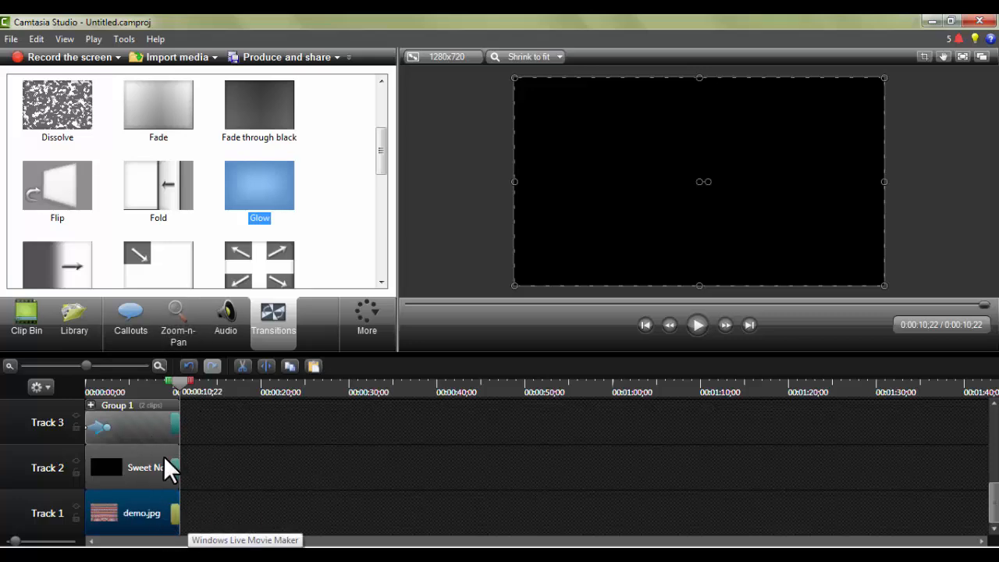
pyautogui.click(336, 235)
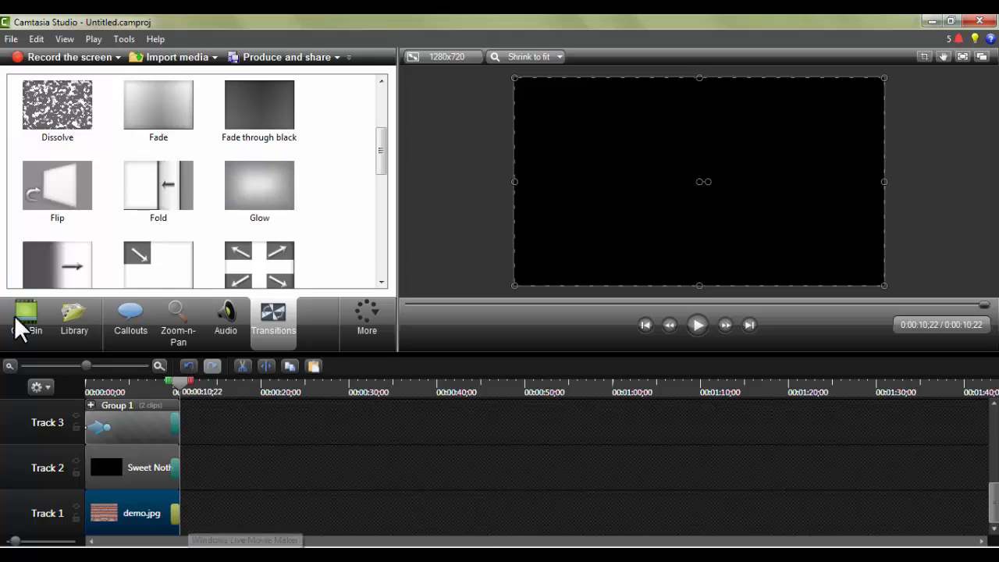
pyautogui.click(222, 448)
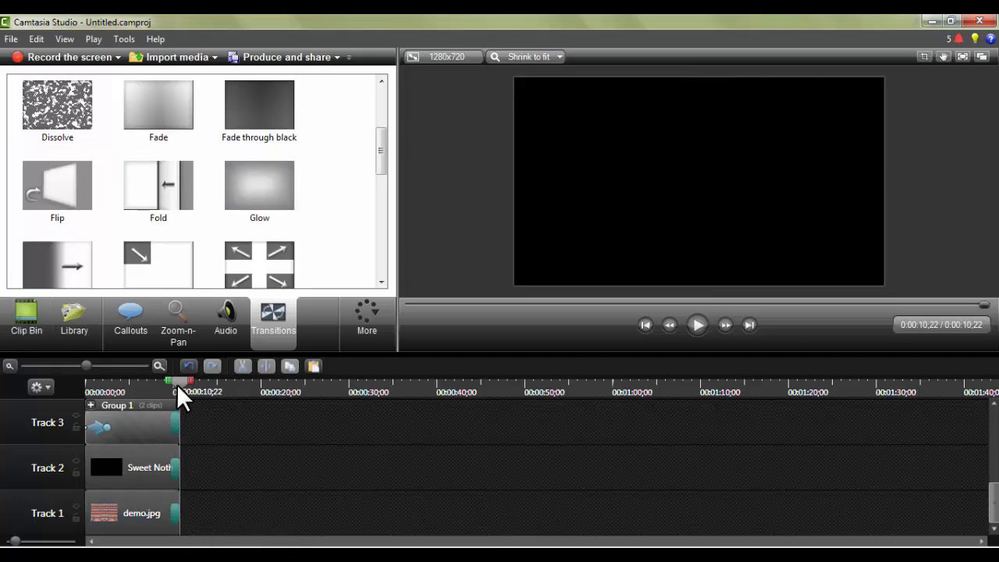
# Return the playhead to the timeline start and import the audio file Carefree.mp3 into the project.
pyautogui.moveTo(180, 386); pyautogui.dragTo(6, 386)
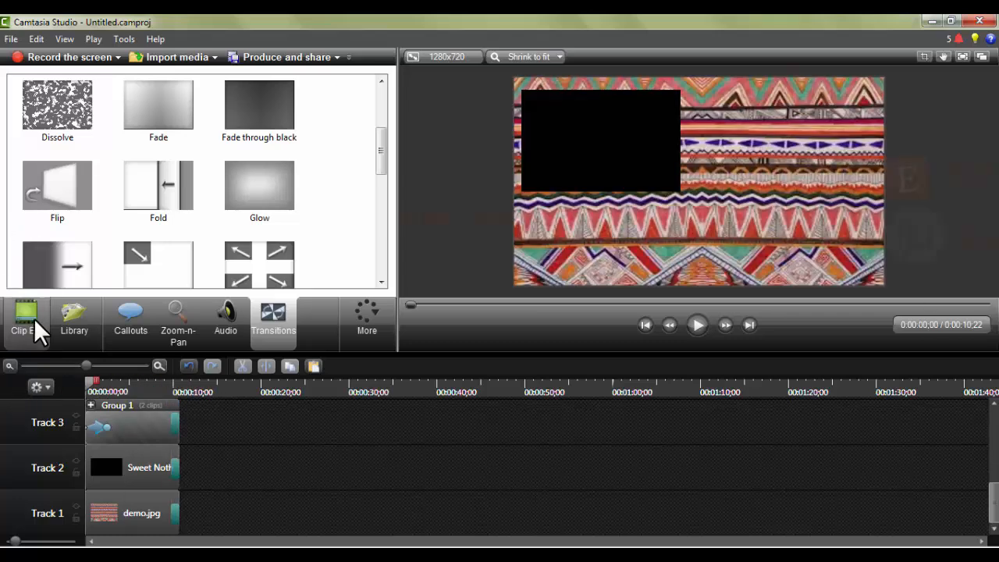
pyautogui.click(34, 322)
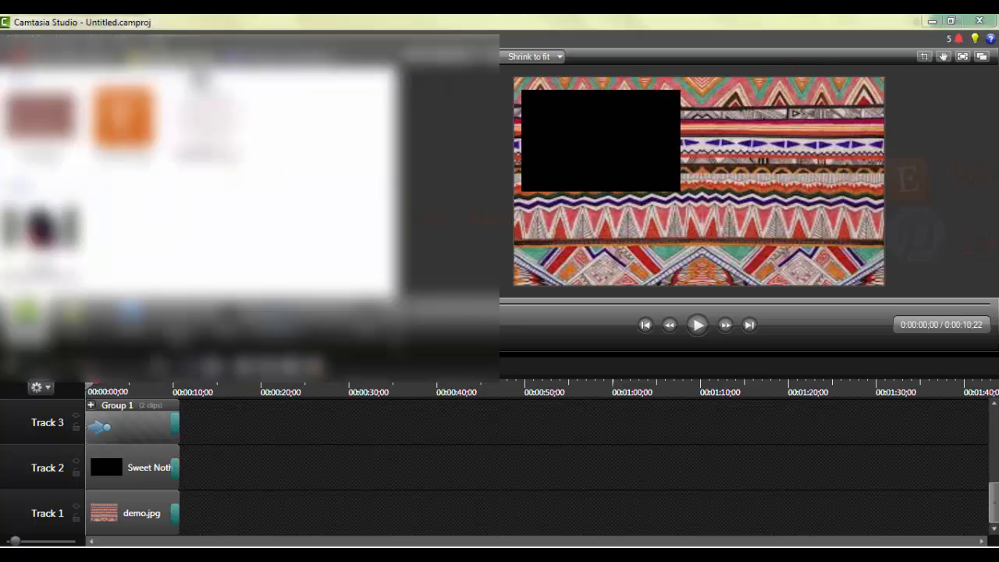
pyautogui.click(192, 59)
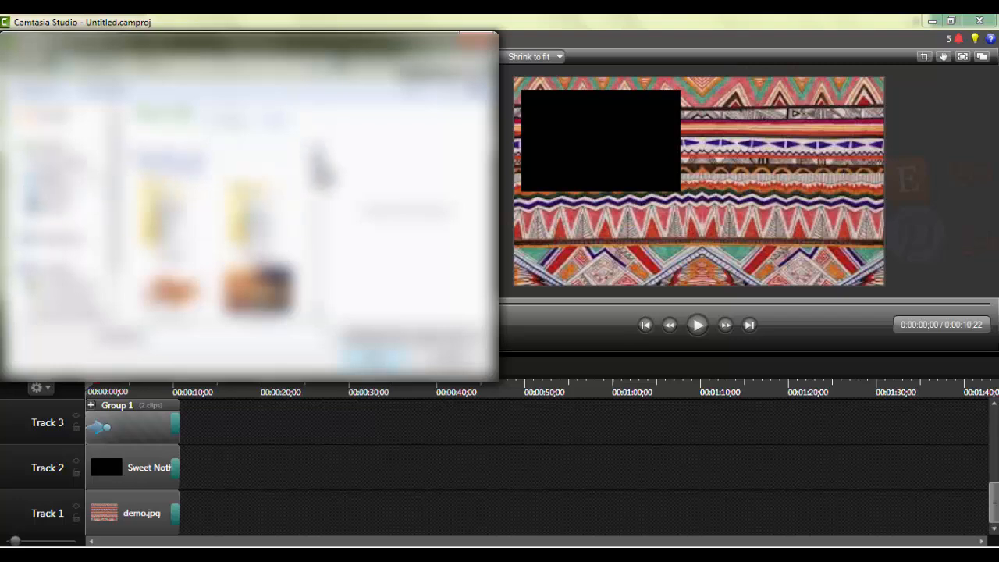
pyautogui.moveTo(320, 161); pyautogui.dragTo(322, 253)
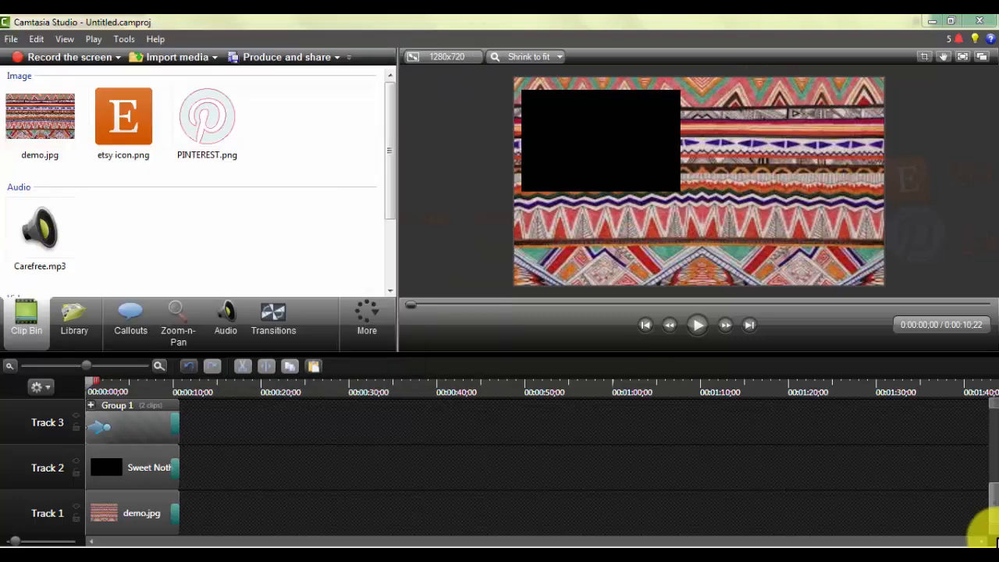
# Place Carefree.mp3 at the start of Track 7 and add an audio fade-in to it.
pyautogui.moveTo(993, 502); pyautogui.dragTo(992, 416)
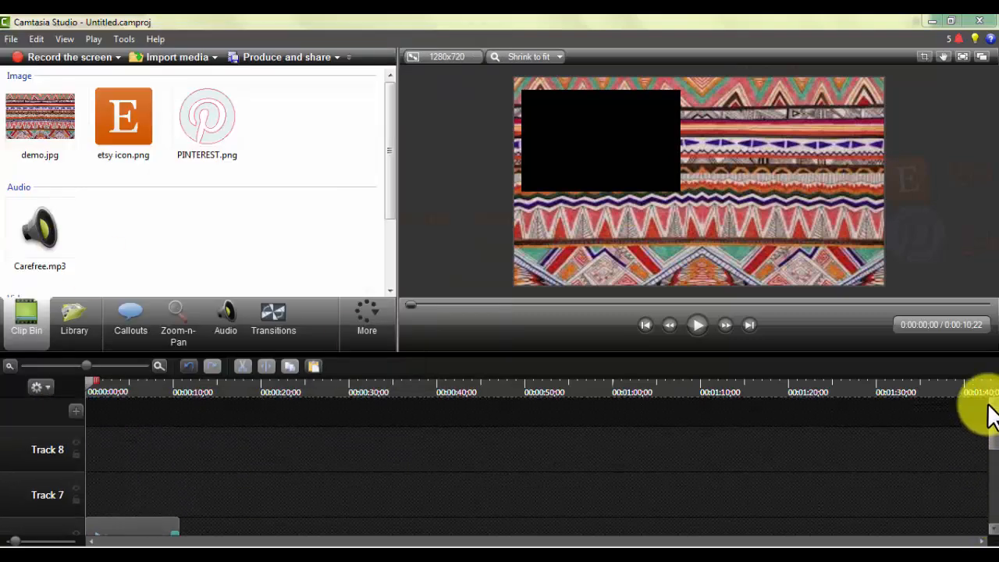
pyautogui.moveTo(23, 217); pyautogui.dragTo(90, 499)
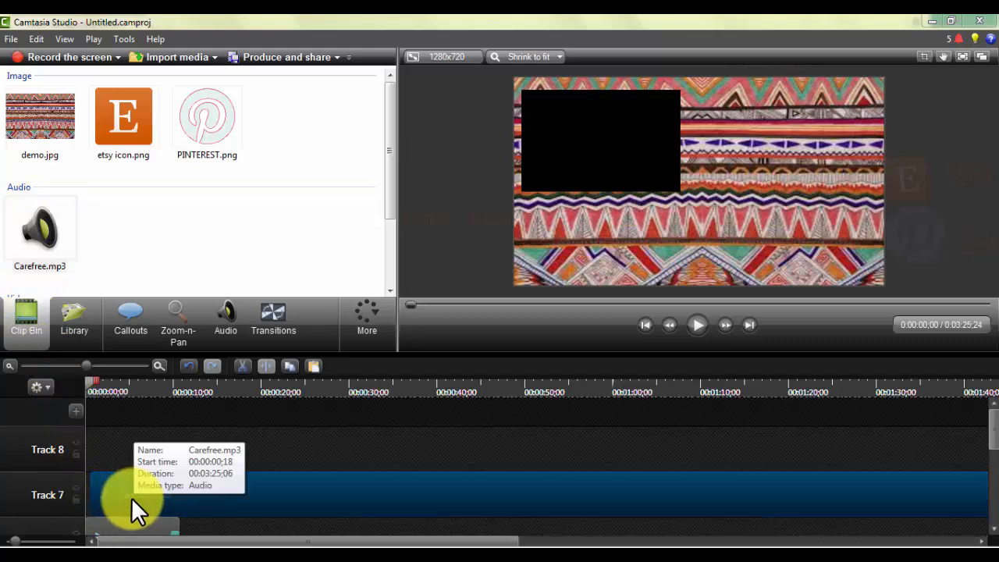
pyautogui.click(238, 320)
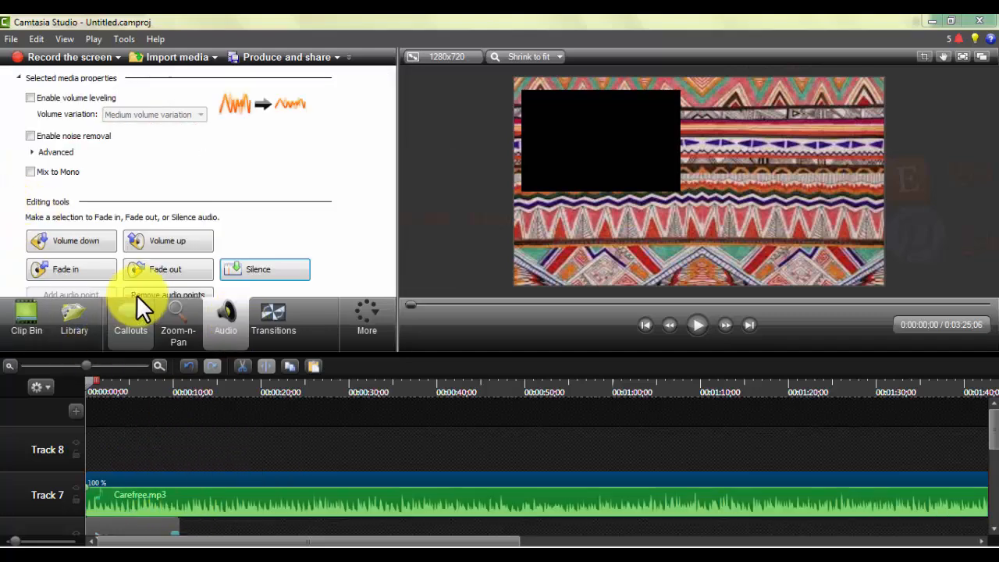
pyautogui.click(80, 265)
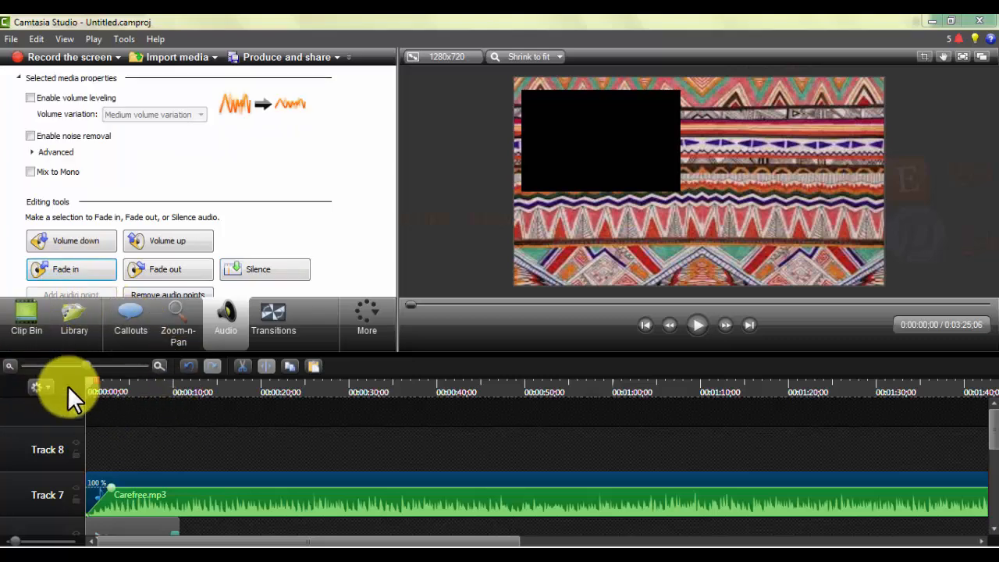
# Split Carefree.mp3 on Track 7 at 0:00:10;22 and delete the portion after the split.
pyautogui.moveTo(91, 382); pyautogui.dragTo(188, 390)
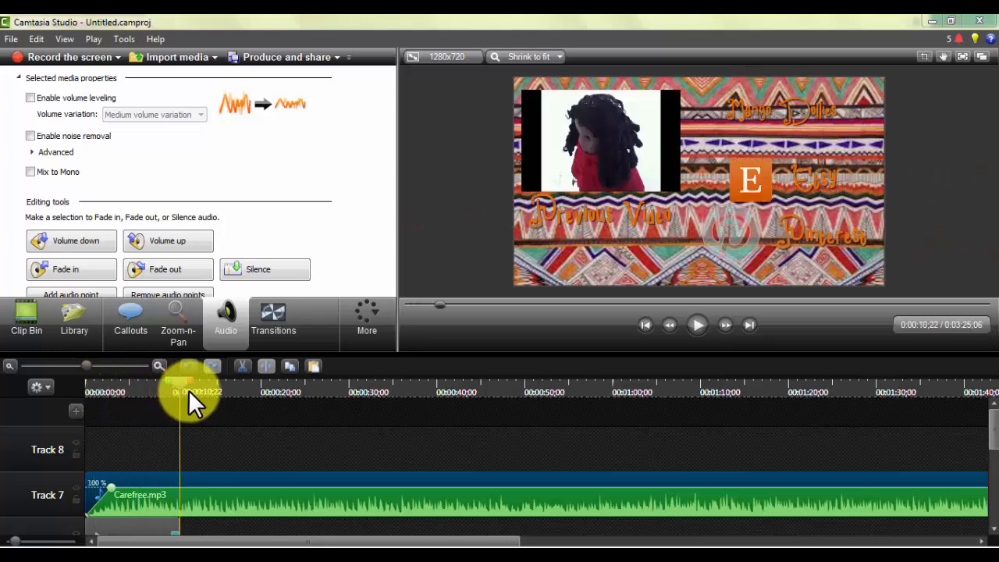
pyautogui.click(214, 477)
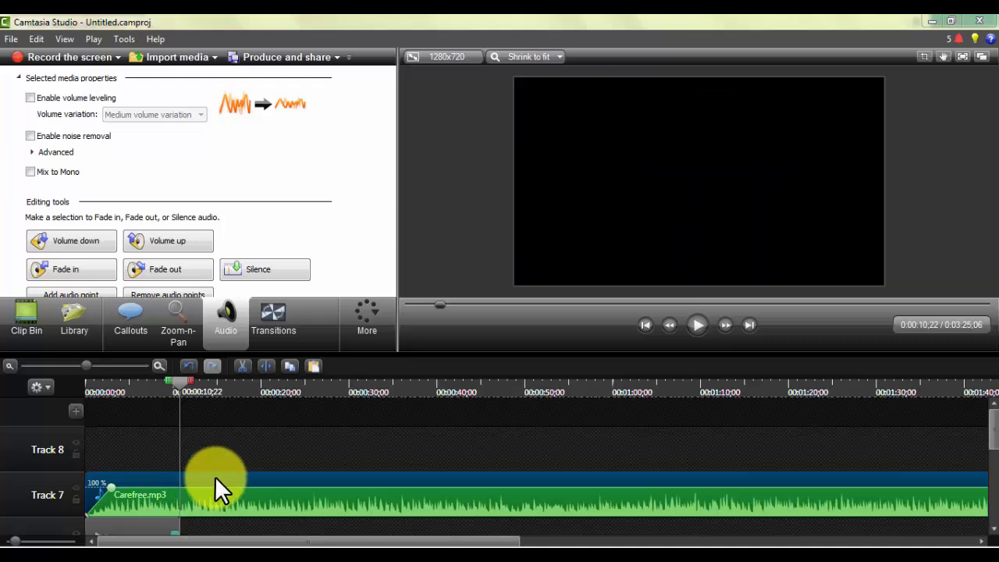
pyautogui.click(265, 365)
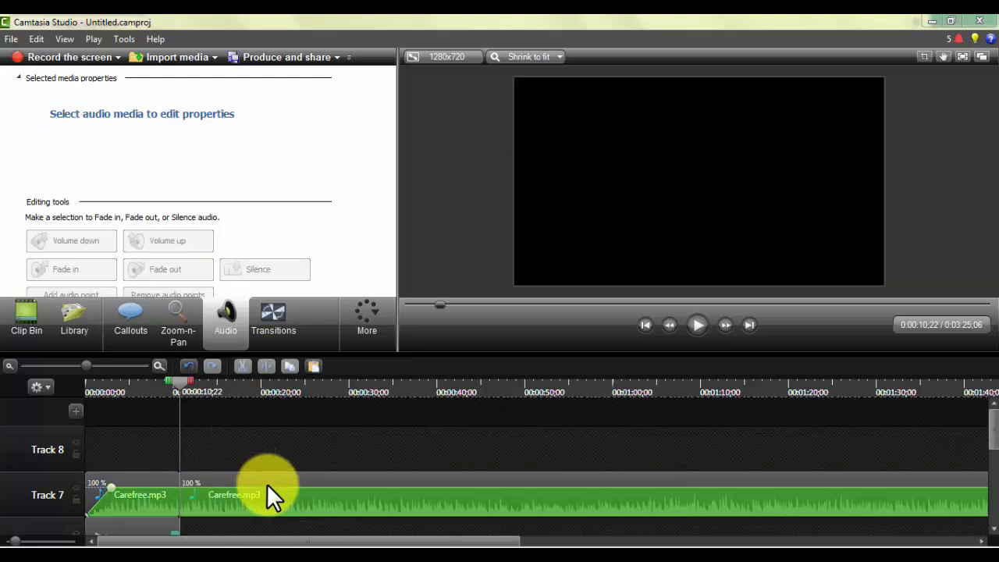
pyautogui.click(267, 492)
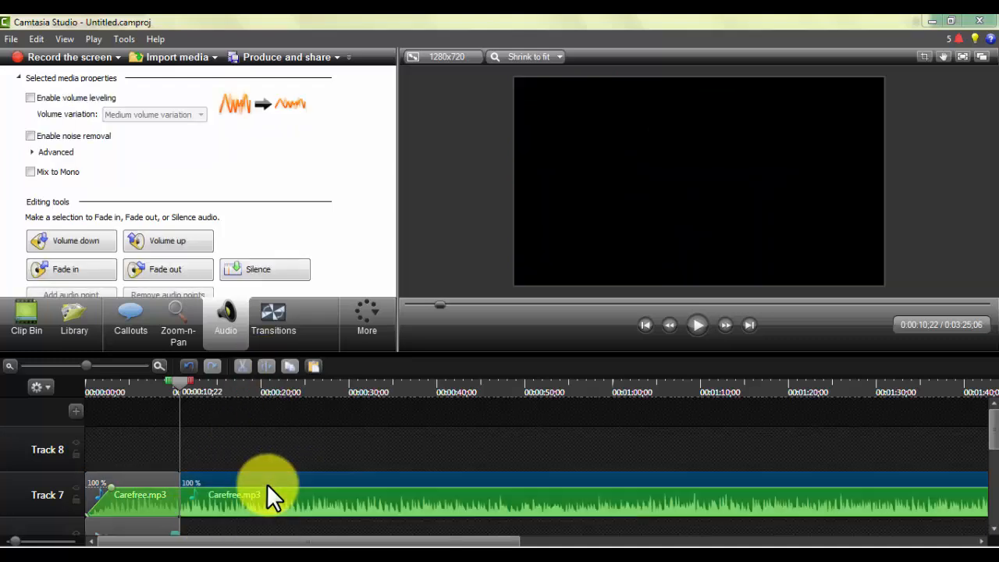
pyautogui.rightClick(338, 485)
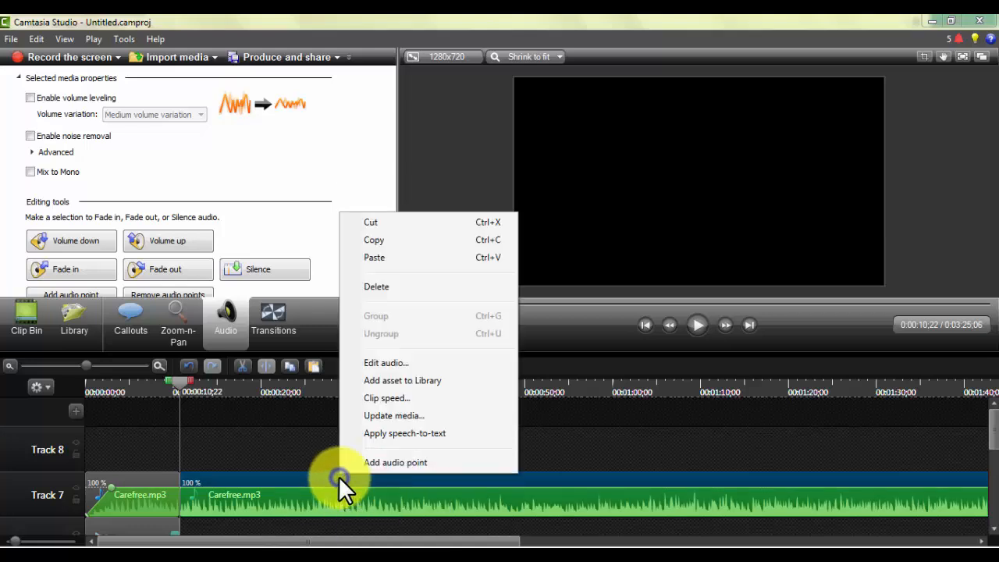
pyautogui.click(377, 281)
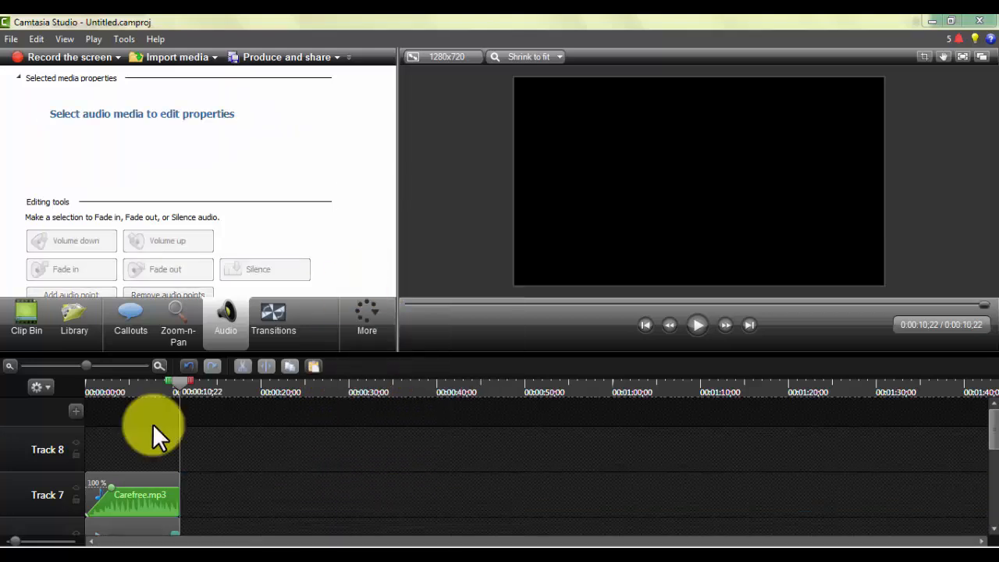
# Add a fade-out to the trimmed Carefree.mp3 clip and play the timeline from the start.
pyautogui.click(137, 483)
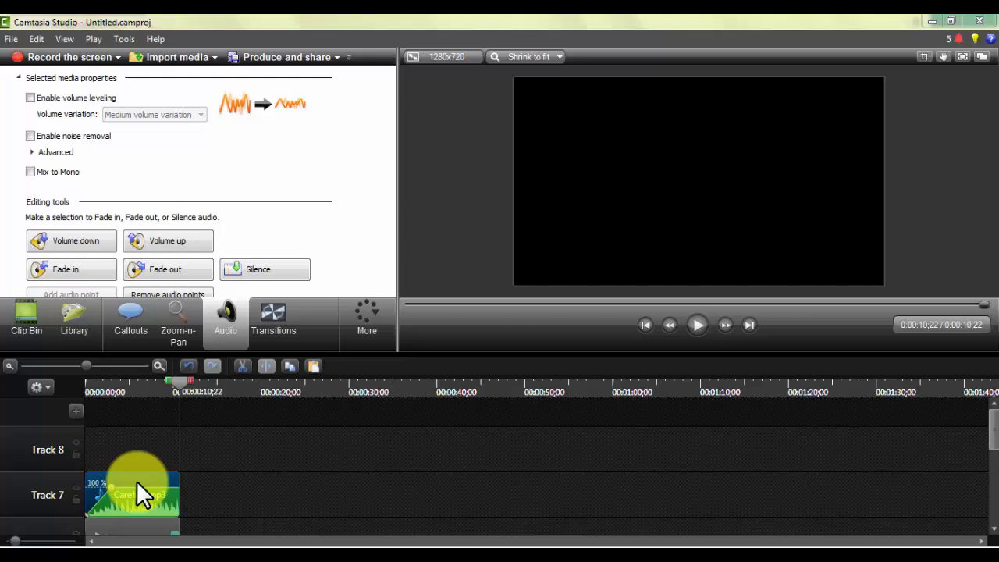
pyautogui.click(157, 273)
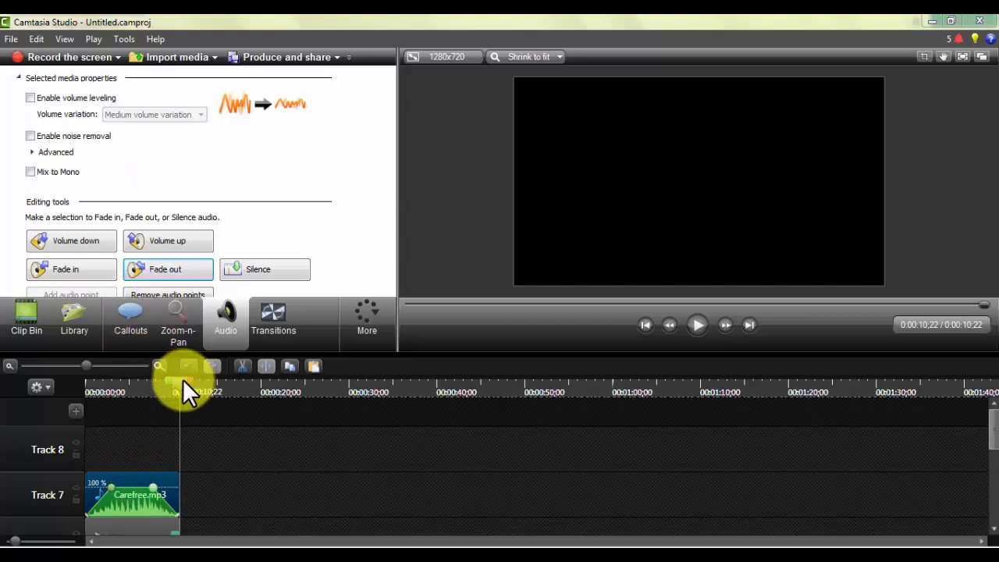
pyautogui.moveTo(183, 379); pyautogui.dragTo(39, 370)
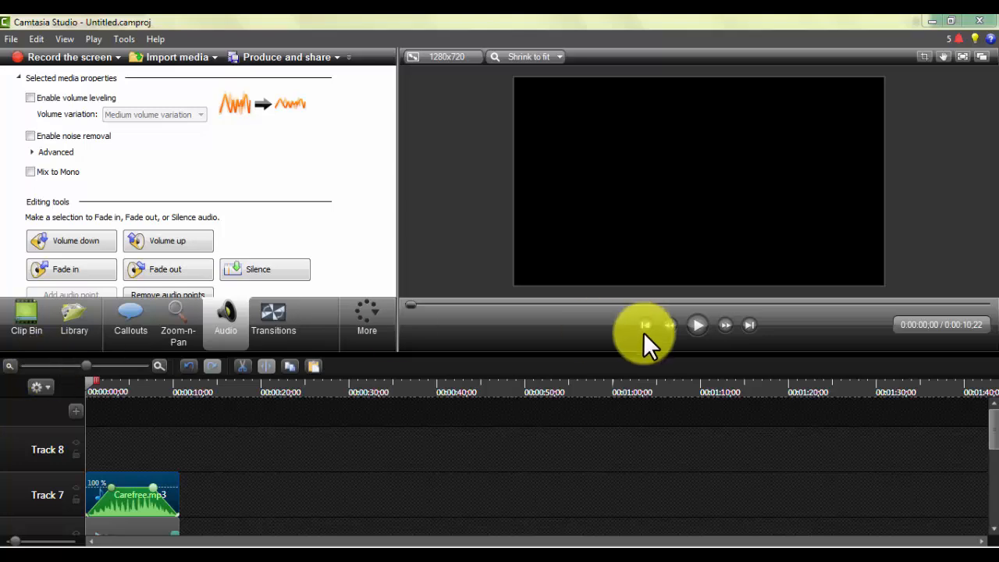
pyautogui.click(698, 325)
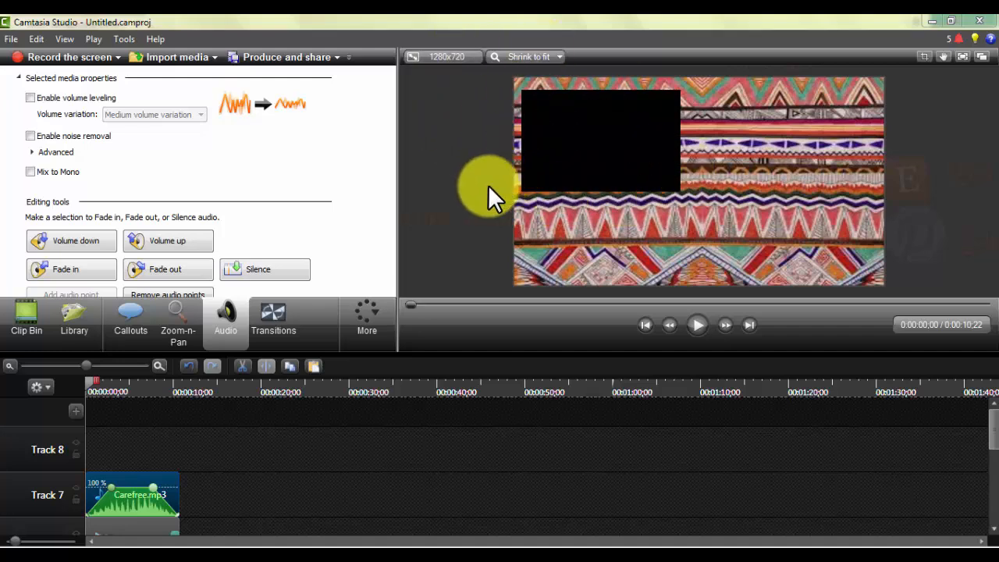
# Select the shrunken video on the canvas.
pyautogui.click(566, 120)
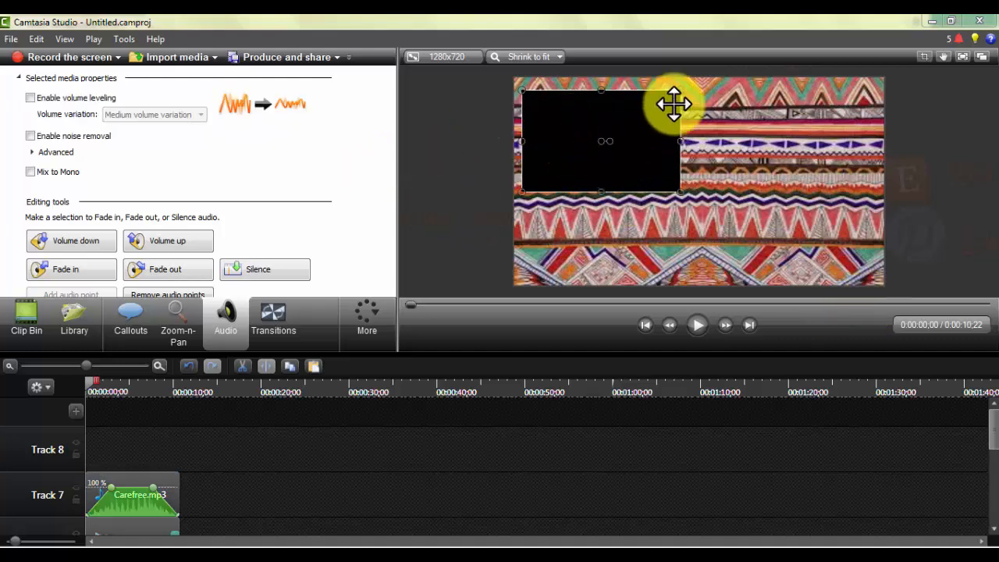
pyautogui.click(617, 137)
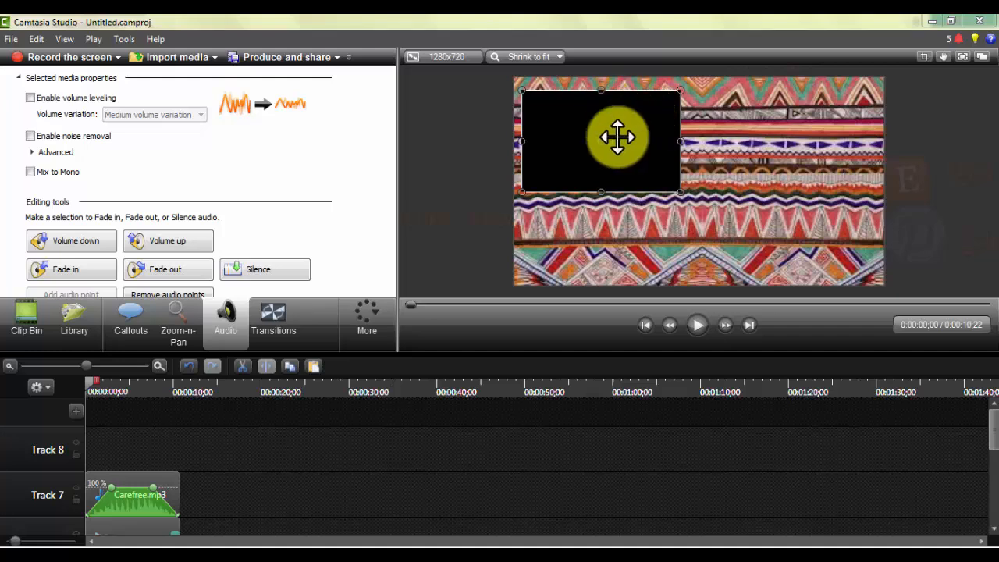